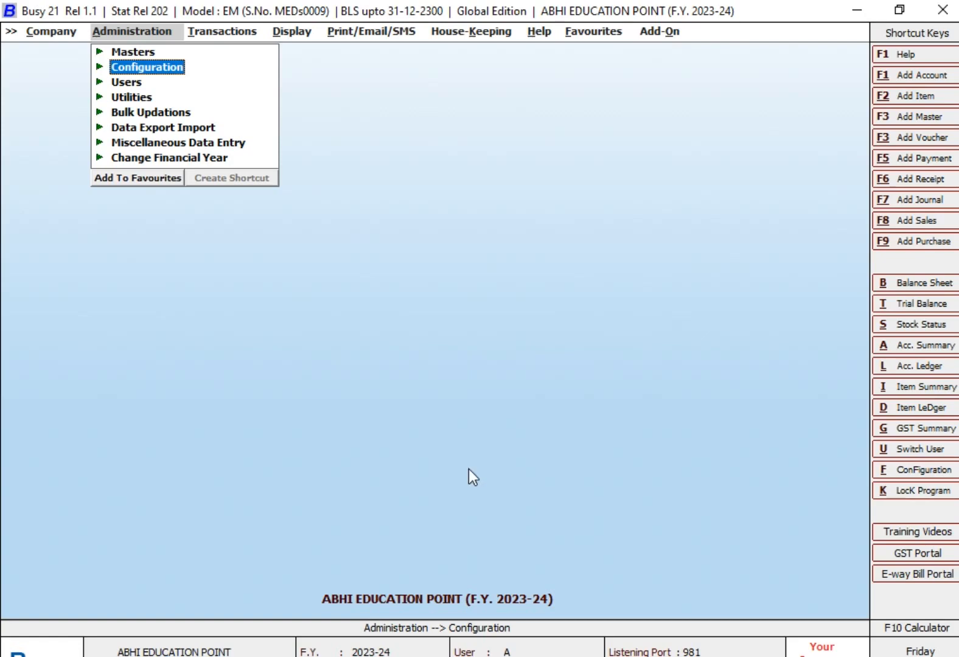
Step: Open the inventory section of the Features / Options configuration and enable Serial No.-wise Details
key("Return")
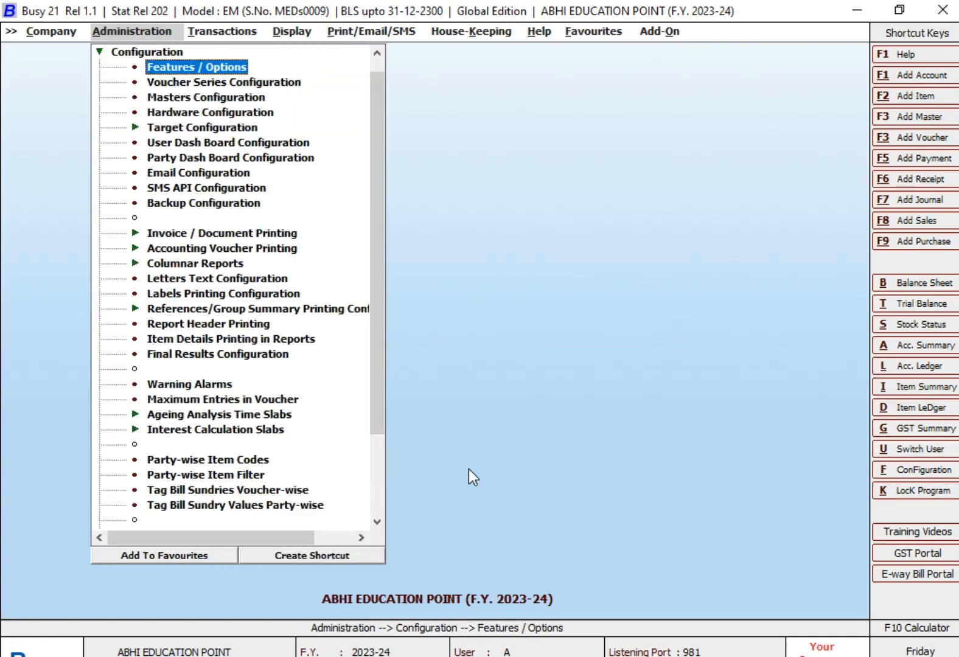
key("Return")
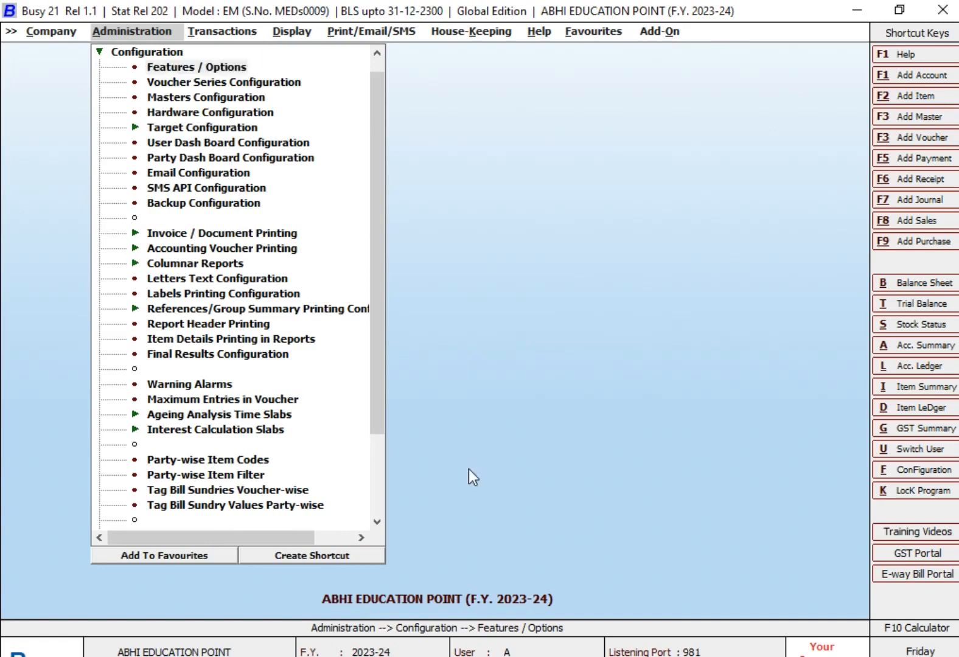
key("Down")
key("Down")
key("Down")
key("Down")
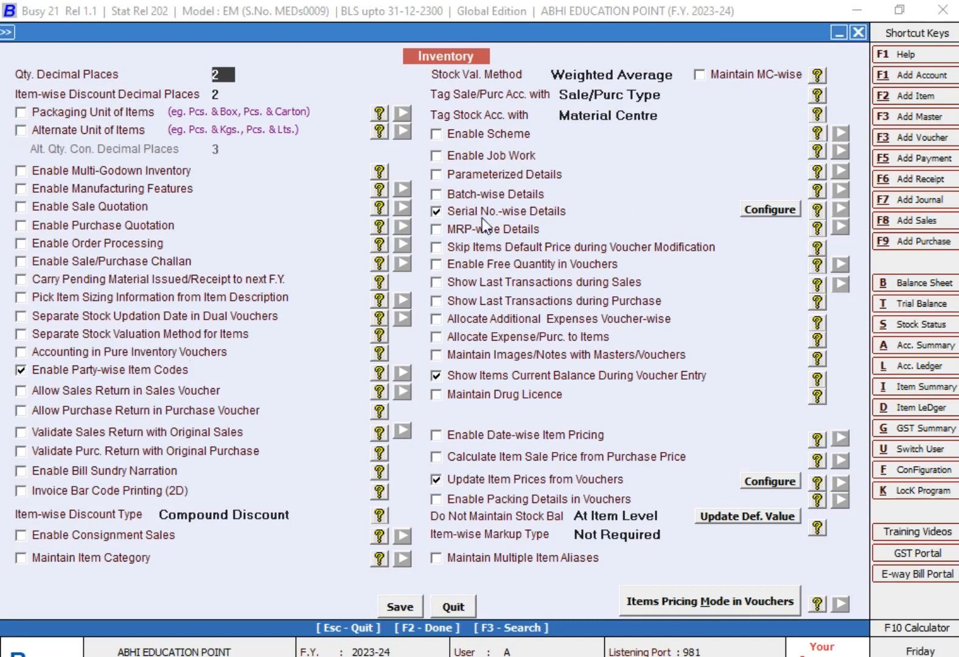
left_click(509, 214)
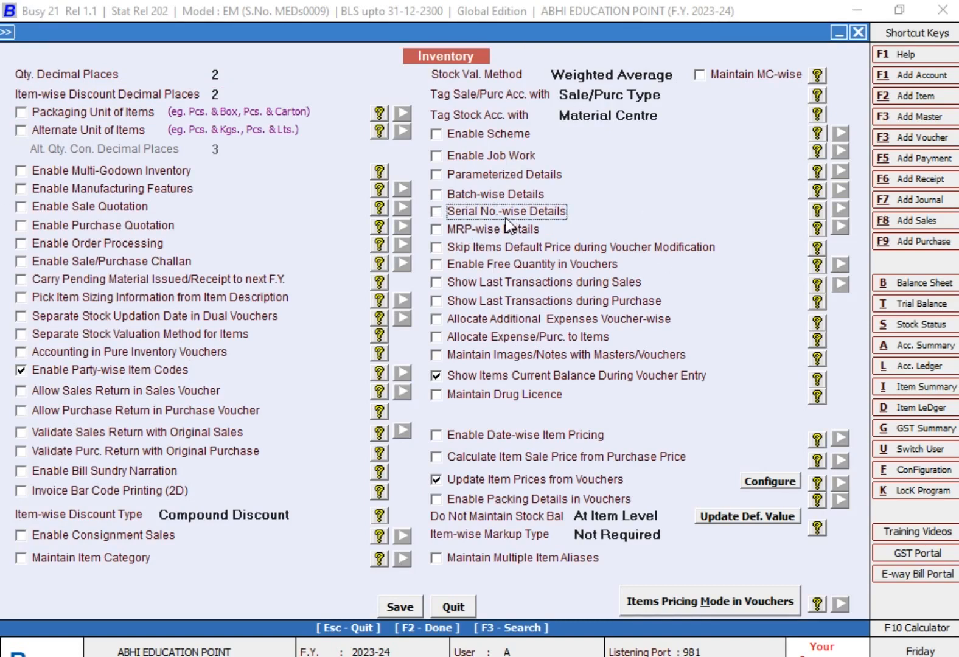
left_click(544, 211)
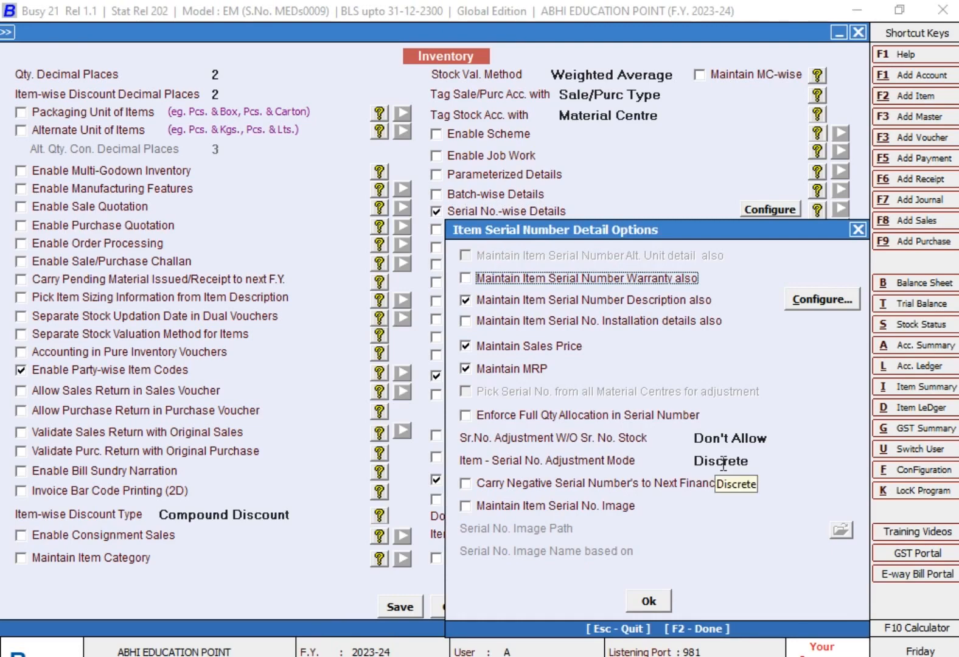
Step: Accept the item serial number detail options for Serial No.-wise Details and save the inventory features
left_click(856, 230)
left_click(776, 211)
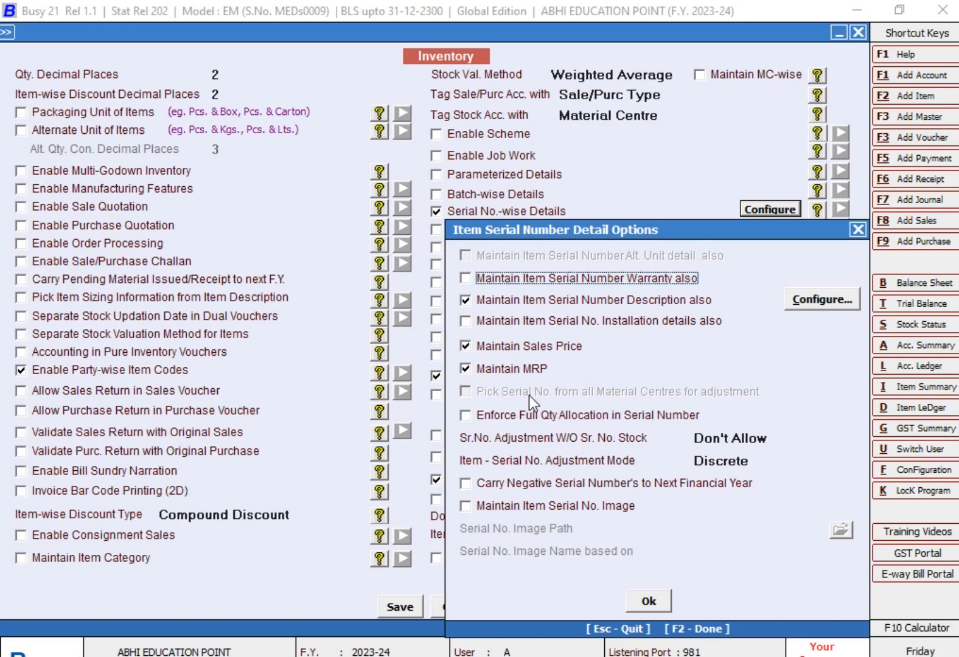
left_click(636, 600)
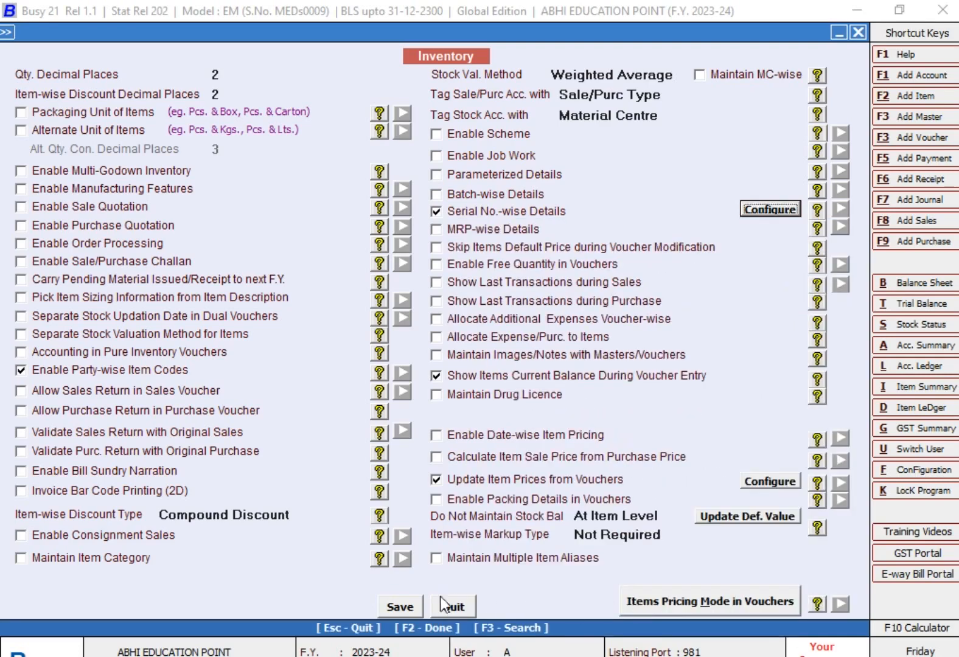
left_click(407, 613)
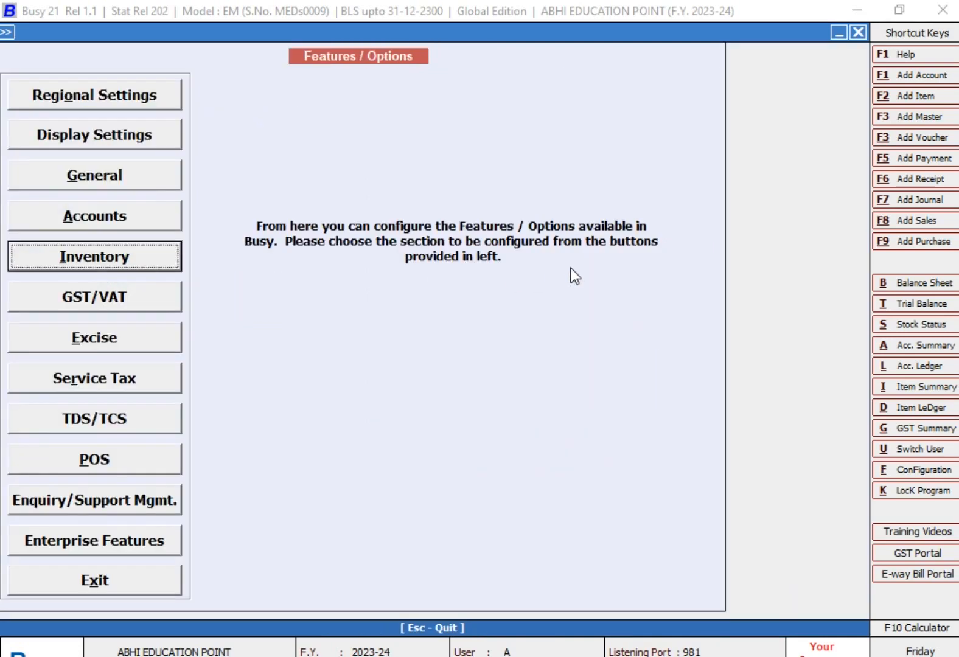
key("Escape")
key("Escape")
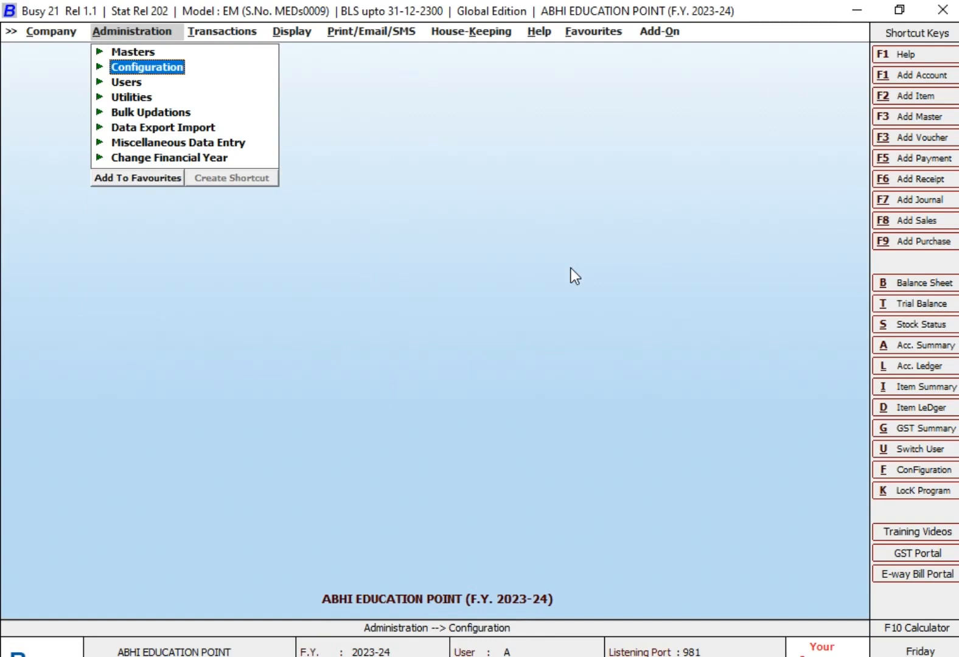
Step: Open a blank item master for adding a new item
key("Up")
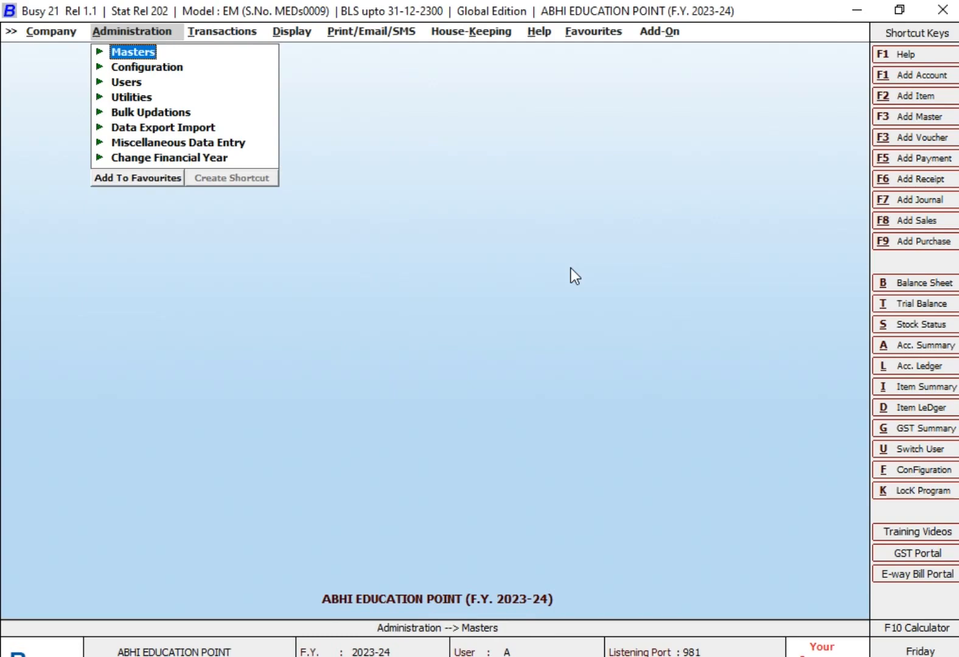
key("Return")
key("Down")
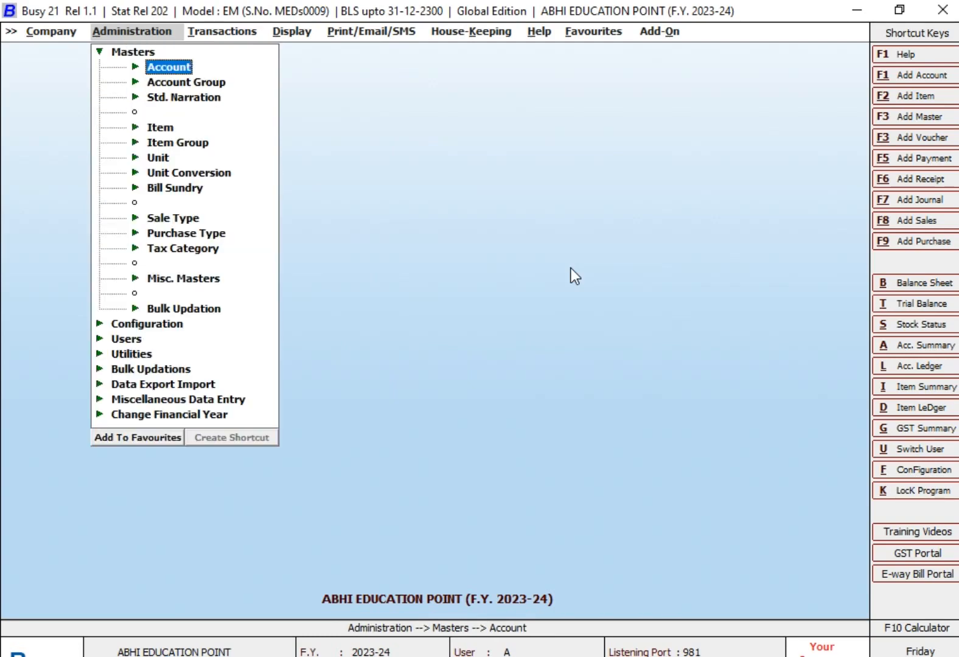
key("Down")
key("Down")
key("Down")
key("Return")
key("Down")
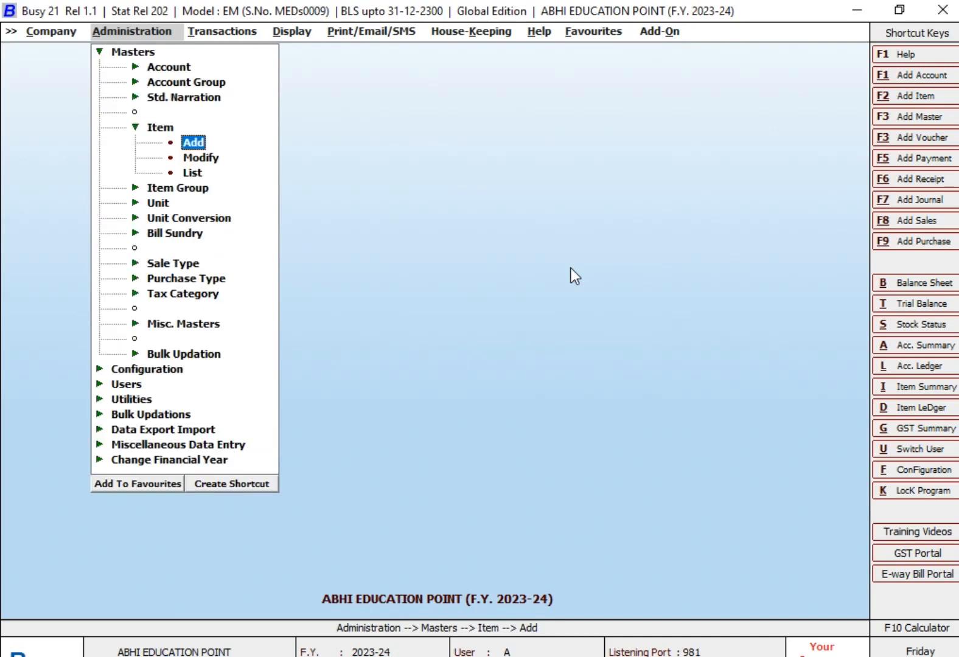
key("Return")
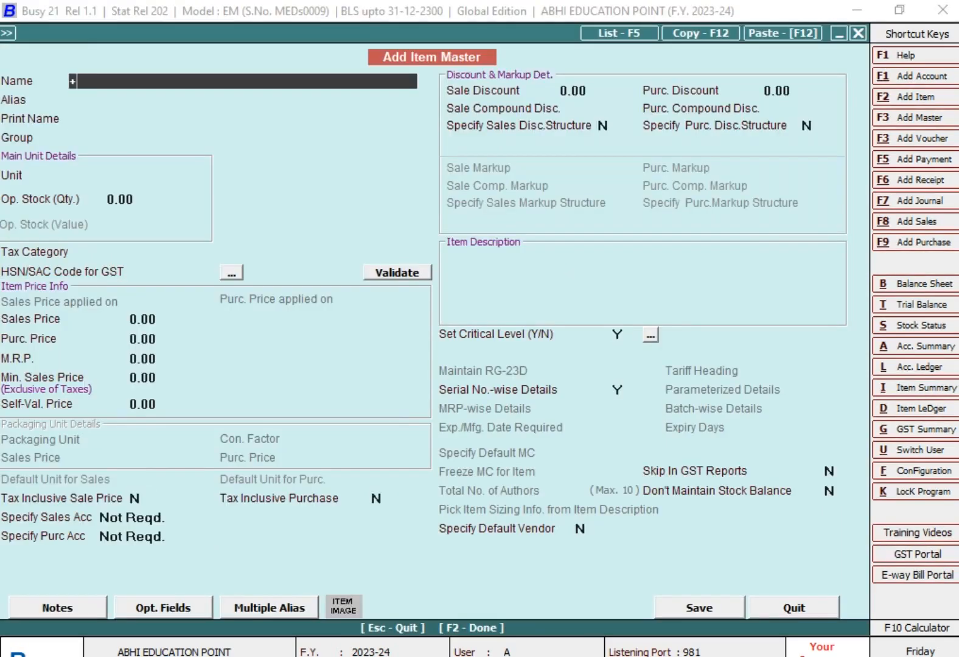
Step: Name the item "samsung Tv 32 Inch" without a leading plus sign and use the same text as its print name
type("samsung tv 32")
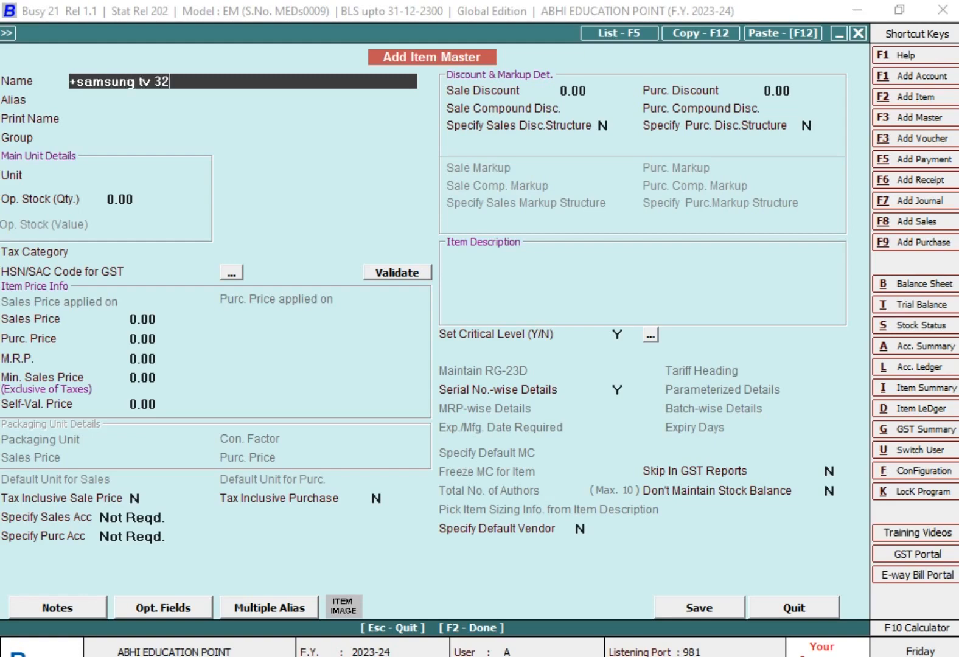
type(" inch")
key("Return")
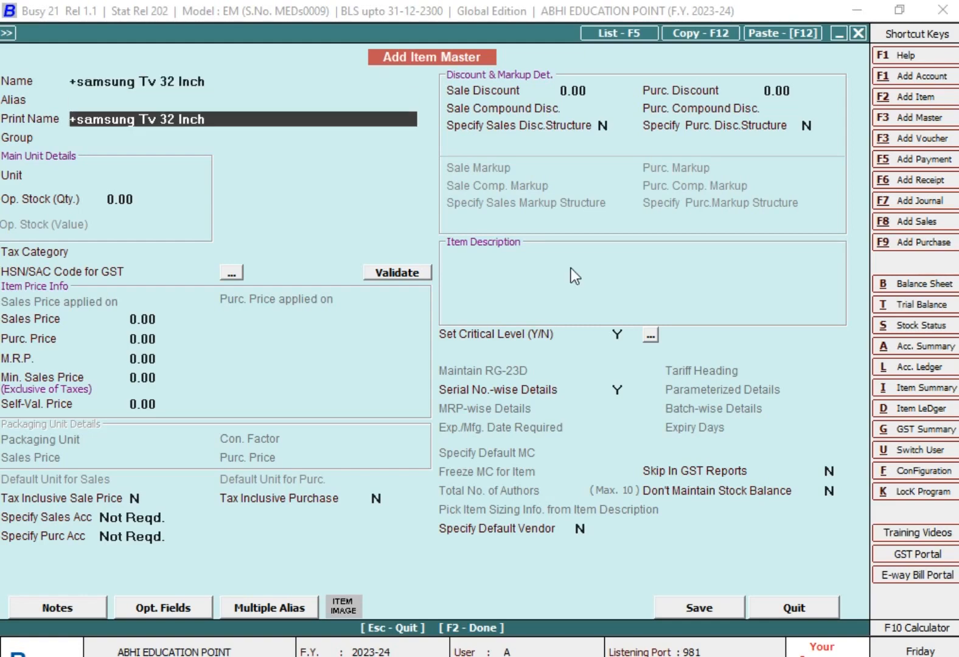
key("Return")
key("Up")
key("Up")
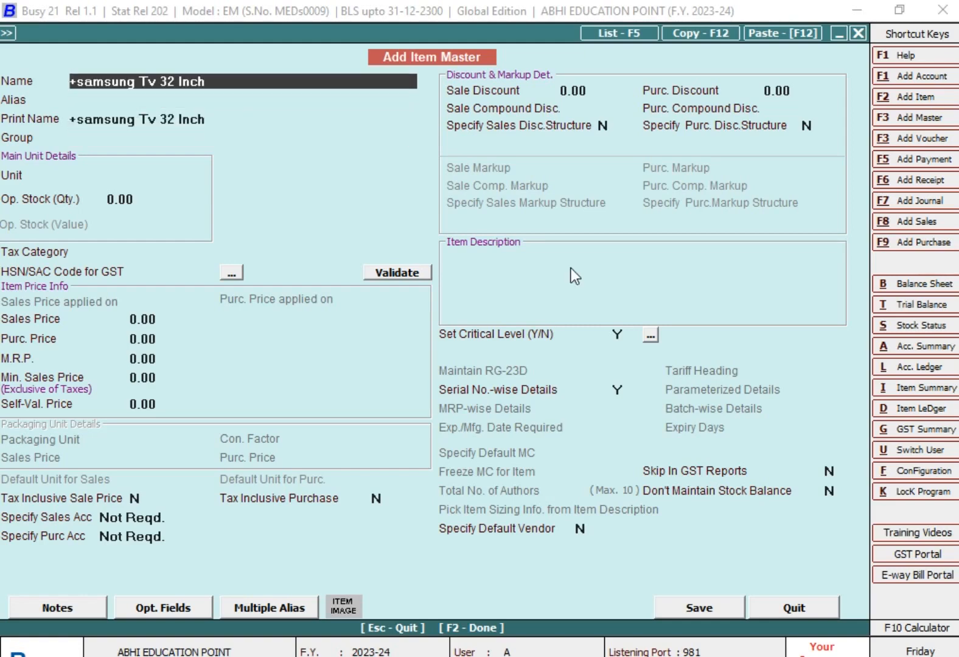
key("Delete")
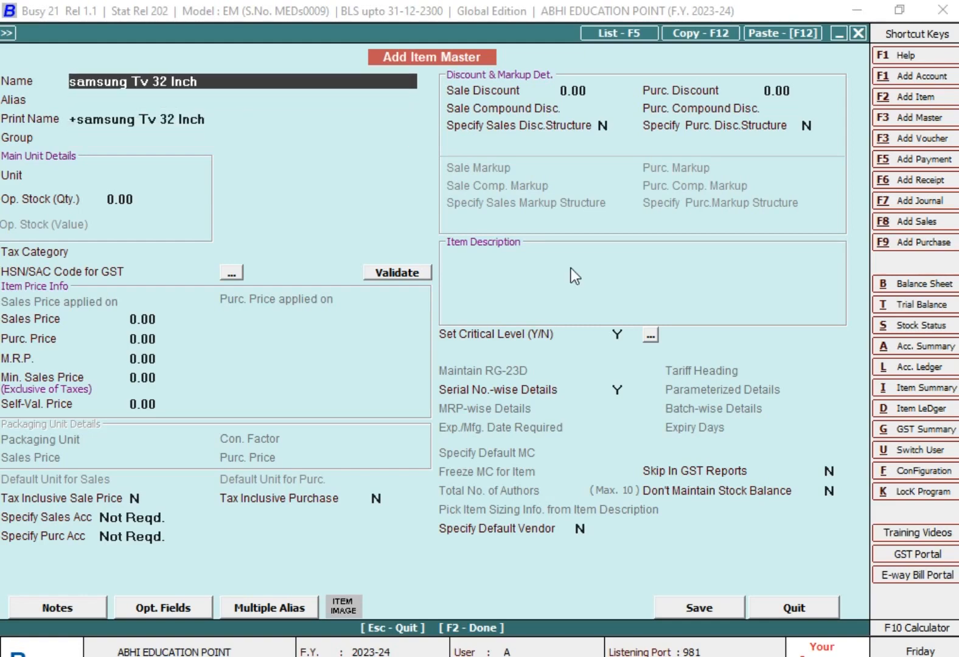
key("Return")
key("Return")
key("Return")
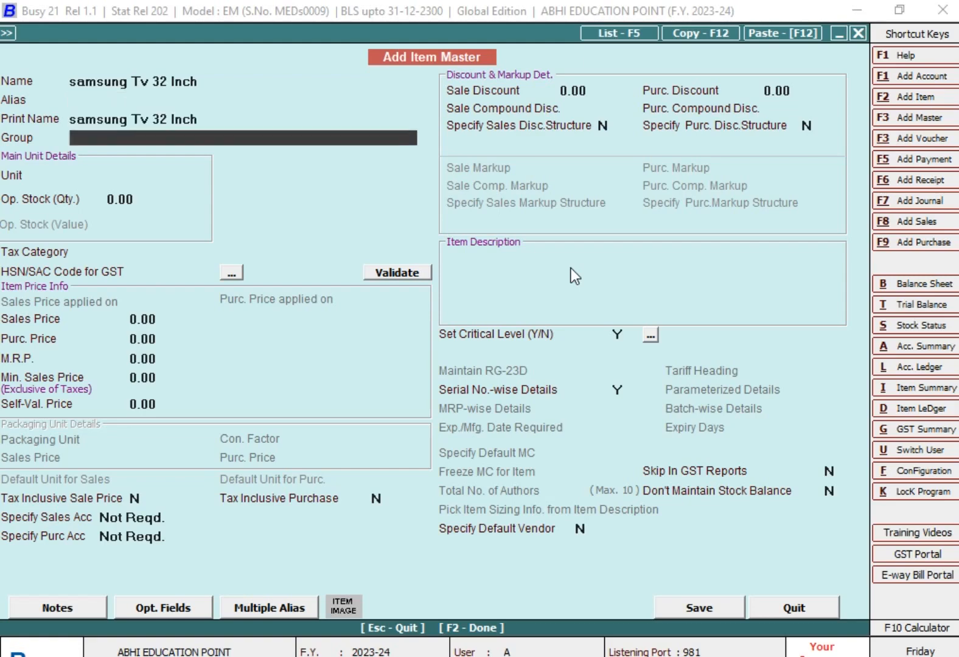
Step: Assign the item to the General group, with NOS. as its unit and GST 18% as its tax category
type("g")
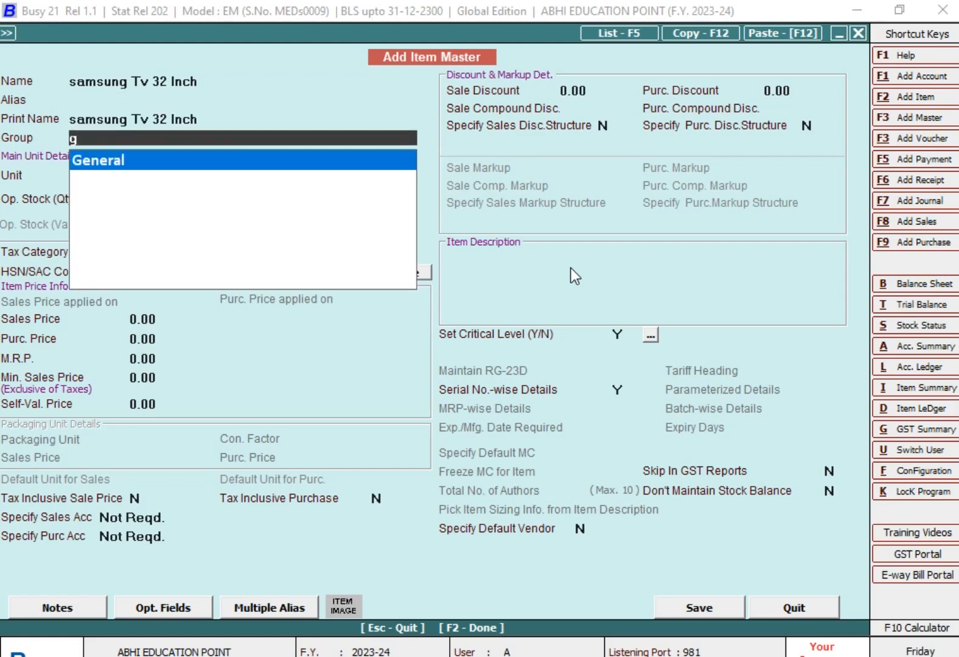
key("Return")
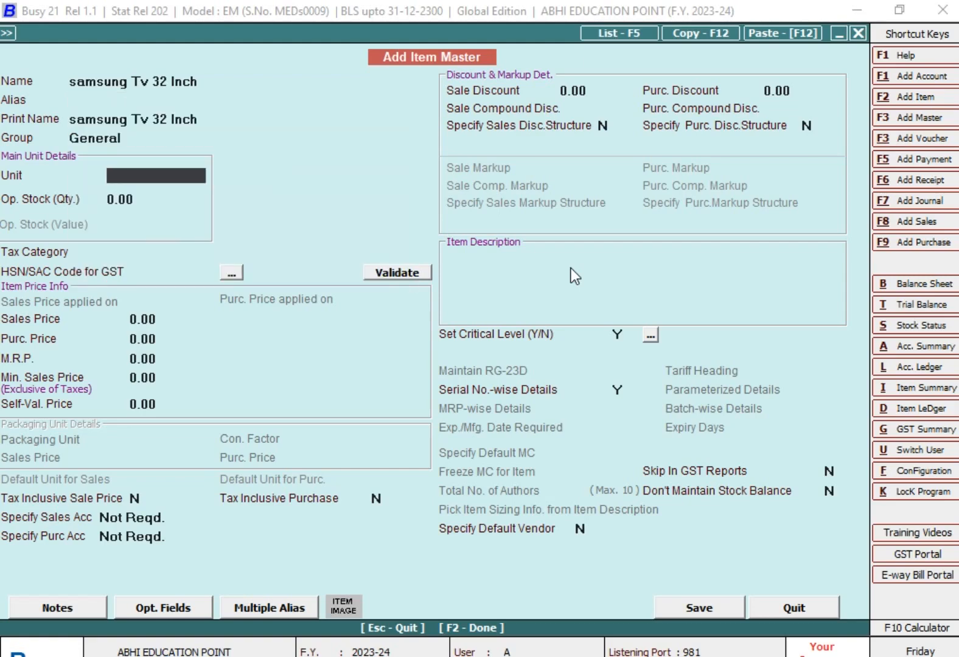
type("no")
key("Return")
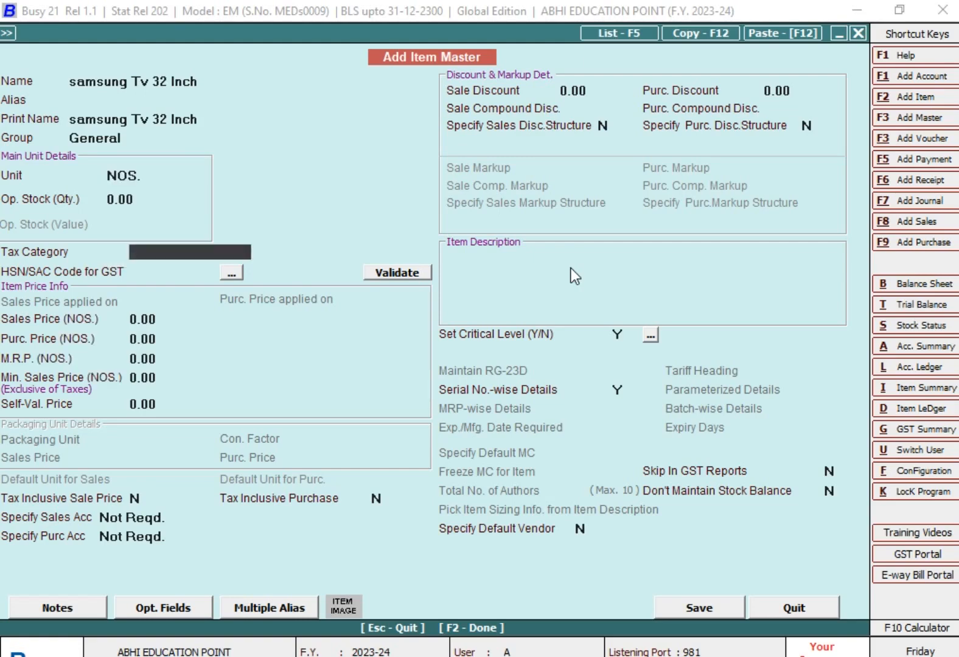
type("g")
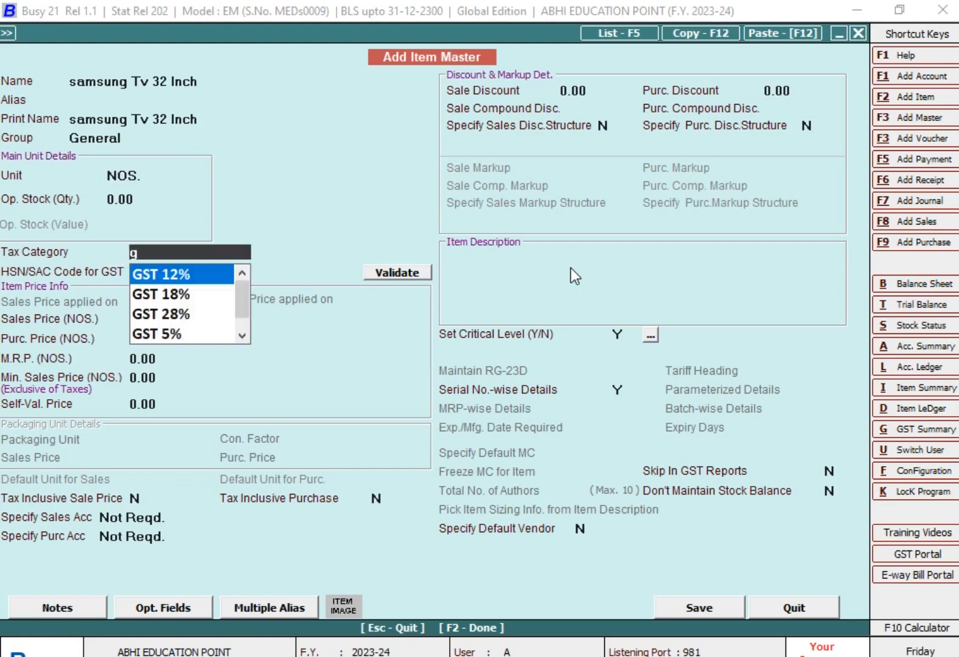
key("Down")
key("Return")
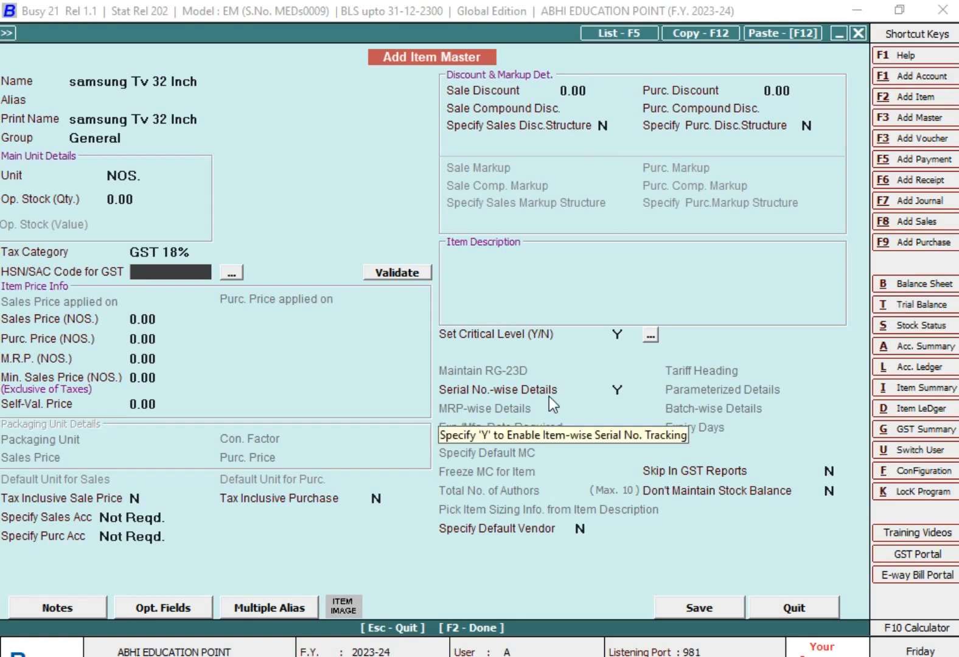
Step: Set the item's Serial No.-wise Details to N and back to Y
left_click(616, 391)
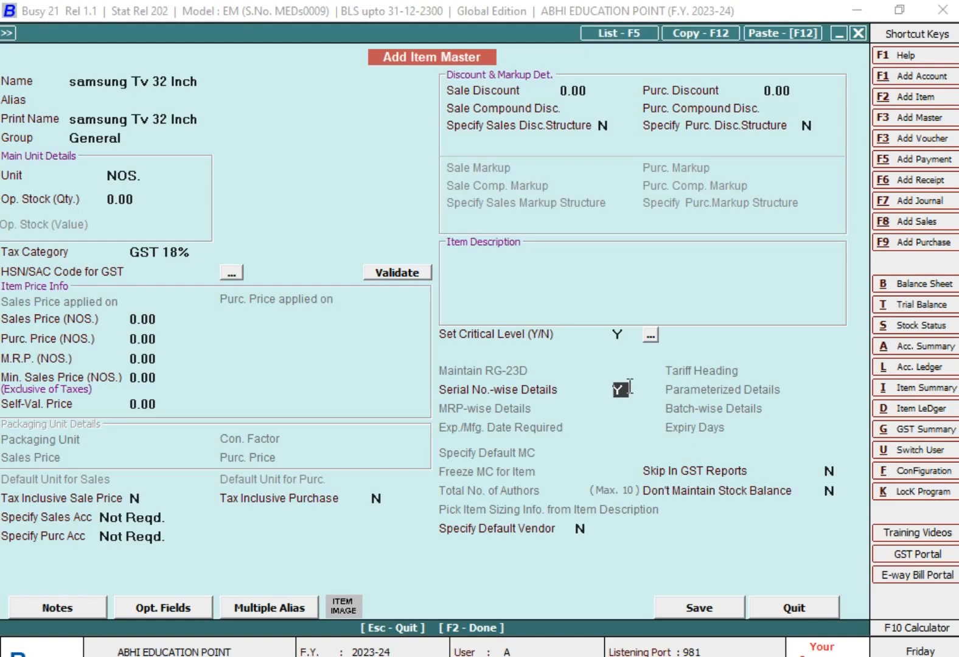
type("N")
key("Return")
left_click(627, 389)
type("Y")
key("Return")
Step: Save the new item without an HSN/SAC code, using Manual Numbering for its serial numbers, and close the item form
left_click(691, 613)
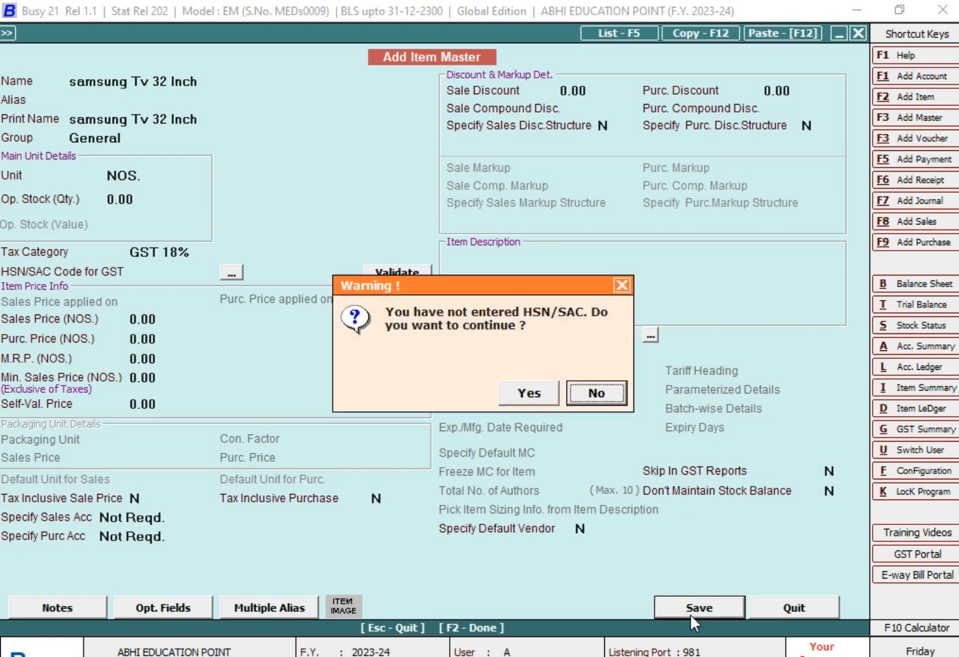
left_click(533, 395)
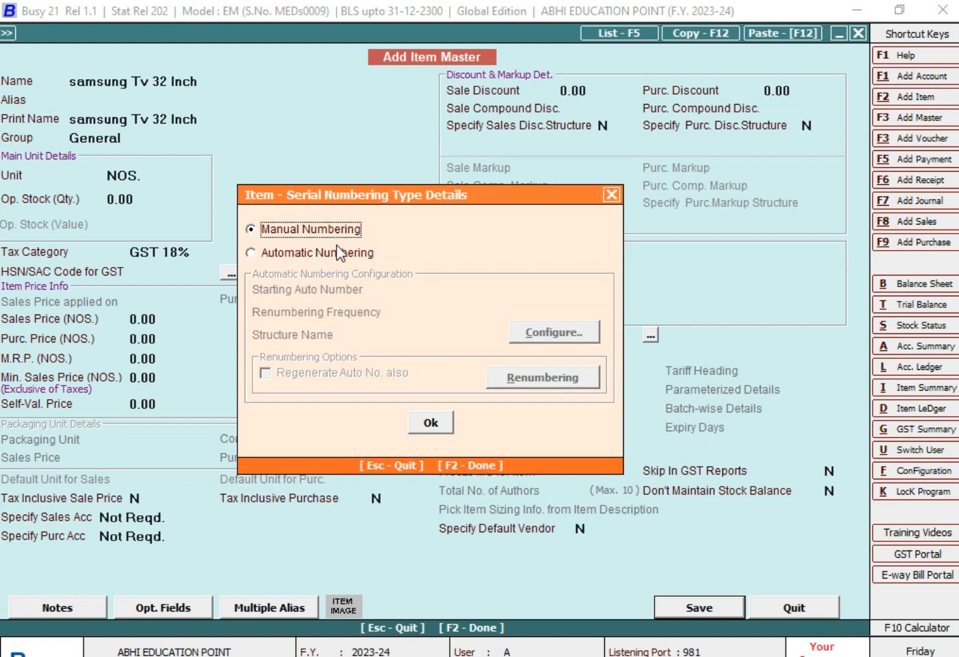
left_click(430, 423)
left_click(693, 607)
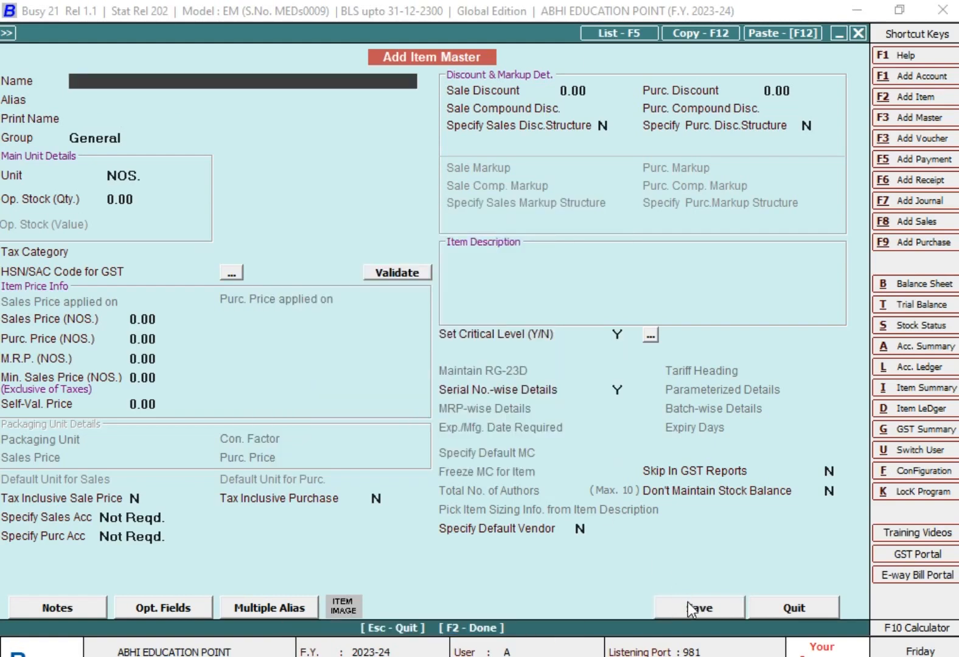
left_click(691, 608)
left_click(581, 390)
key("Escape")
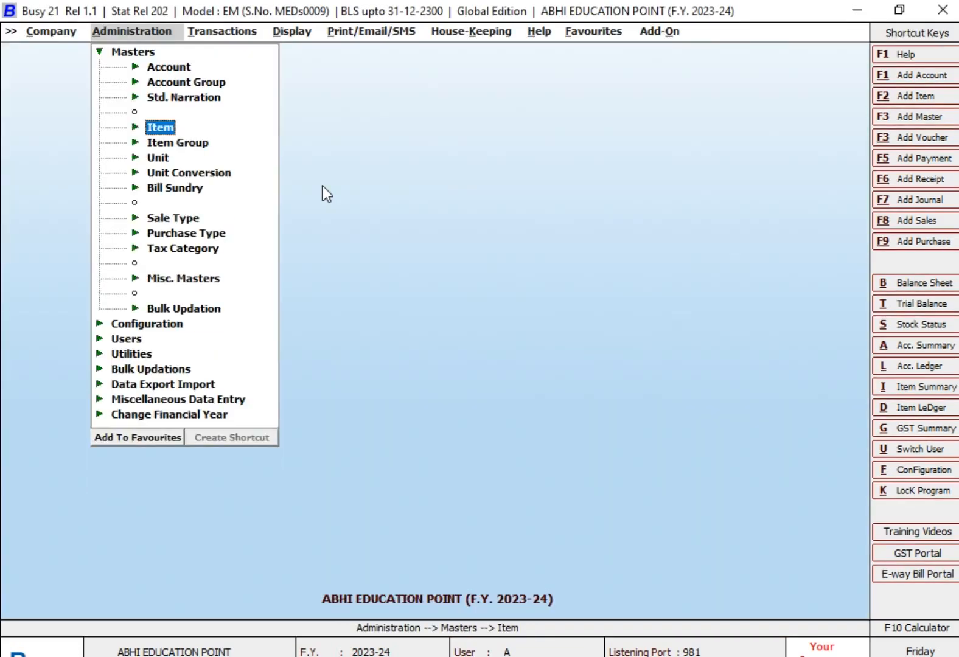
Step: Open the existing item "samsung Tv 32 Inch" for modification
key("Right")
key("Down")
key("Down")
key("Return")
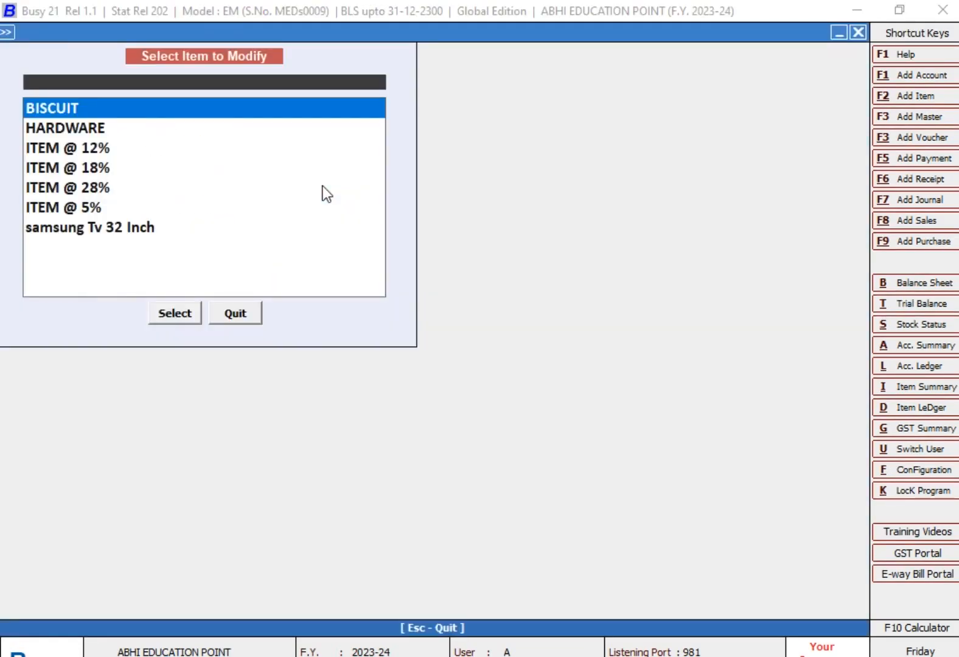
key("Down")
key("Down")
key("Down")
key("Down")
key("Down")
key("Down")
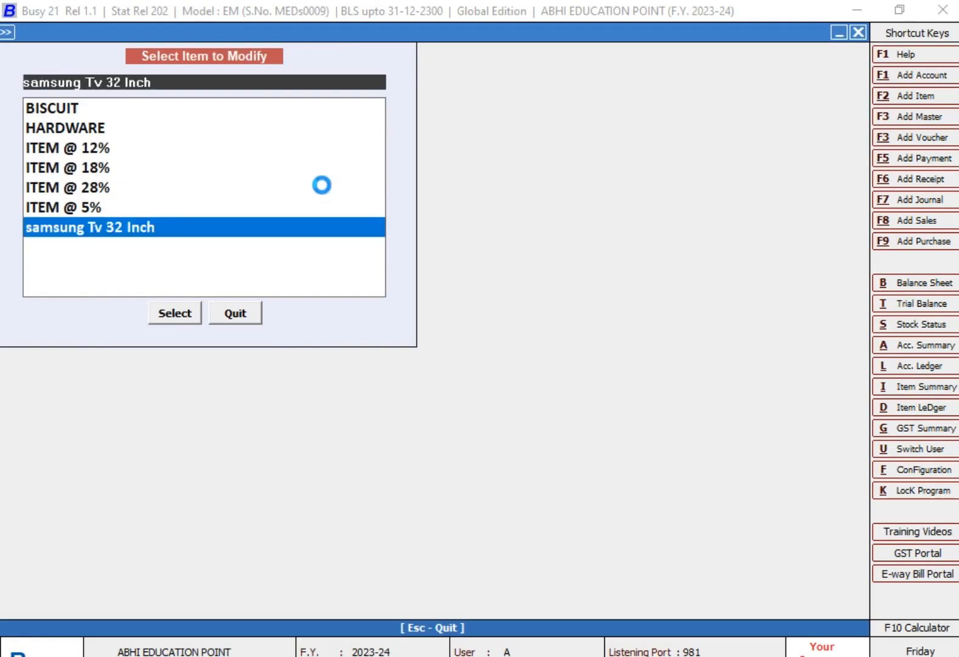
key("Return")
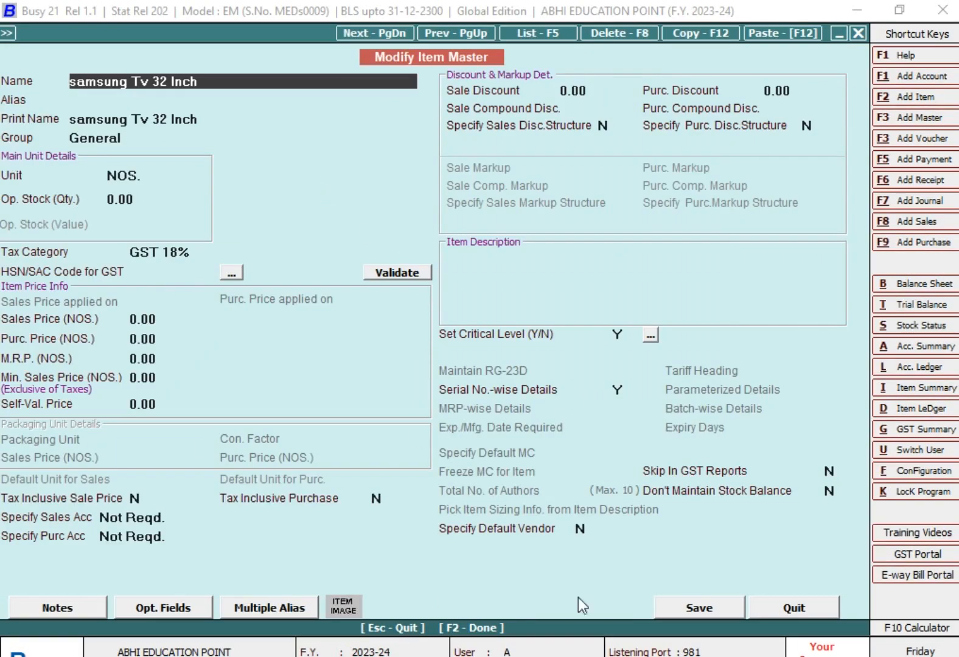
Step: Re-save the samsung Tv 32 Inch item without an HSN/SAC code, accepting Manual Numbering for its serial numbers
left_click(682, 607)
left_click(529, 394)
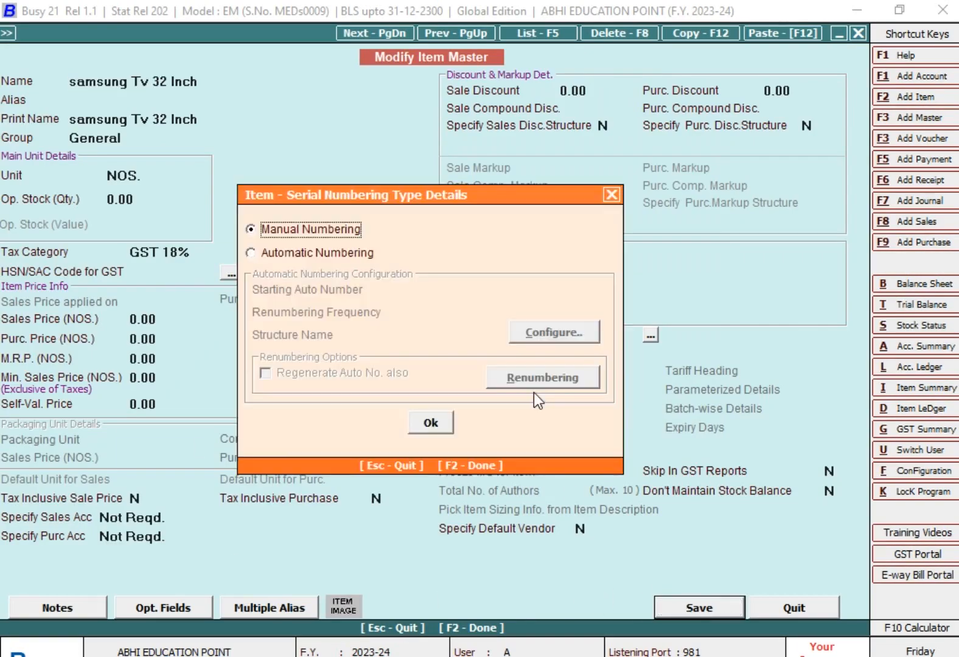
key("Return")
key("Escape")
Step: Start a new purchase voucher
key("Right")
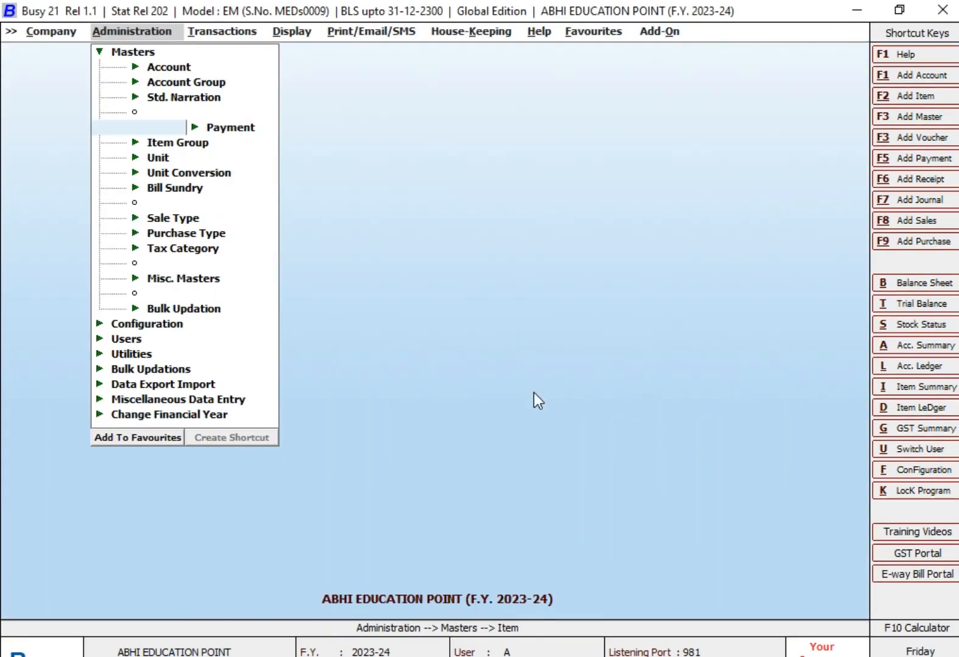
key("Down")
key("Return")
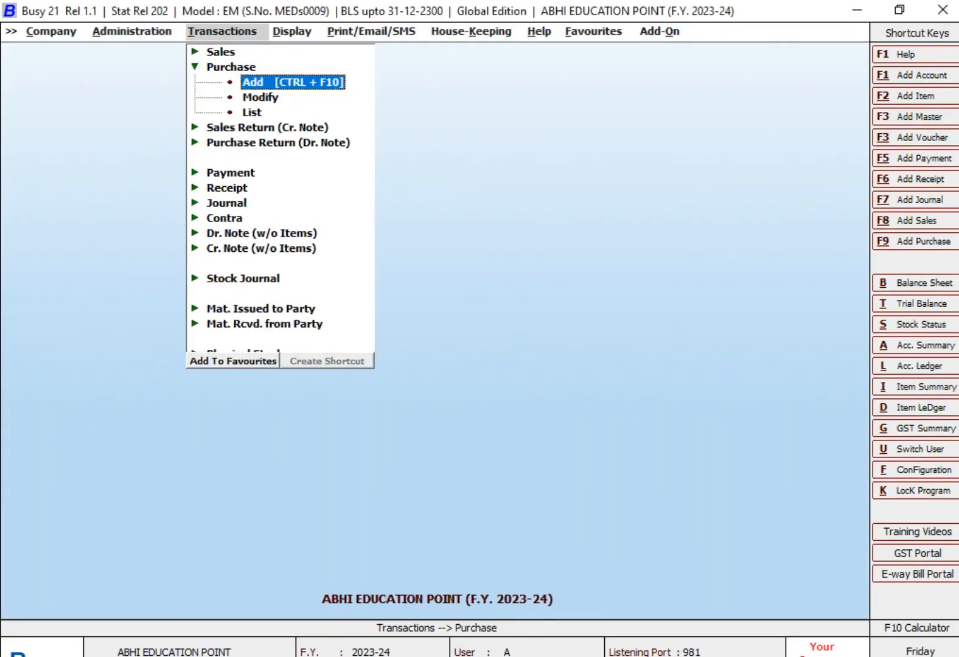
key("Return")
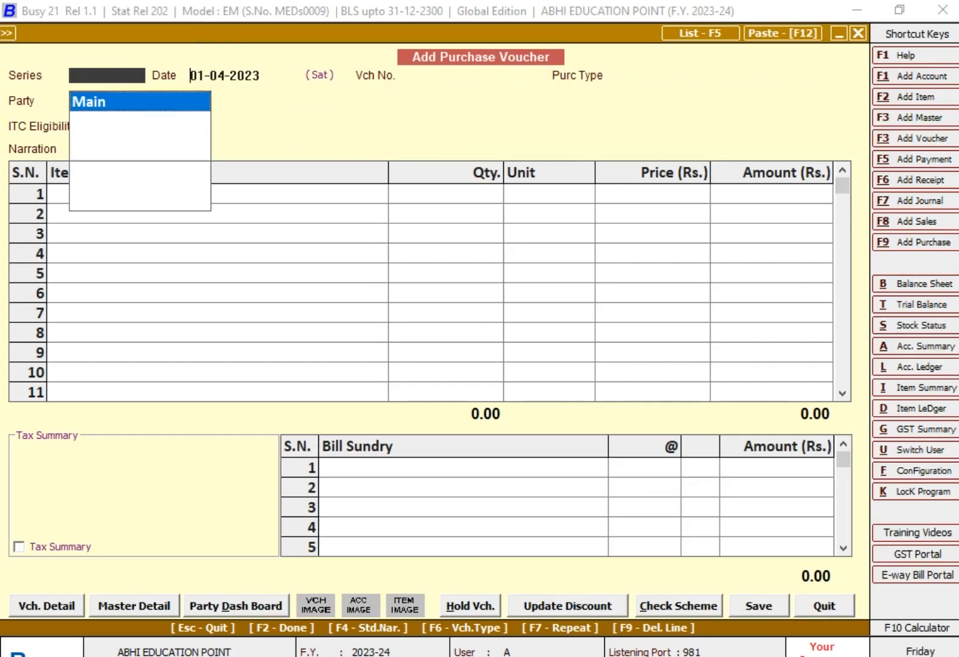
Step: Set the purchase voucher to series Main, date 12-12-2023 and voucher number 105
key("Return")
type("12-12")
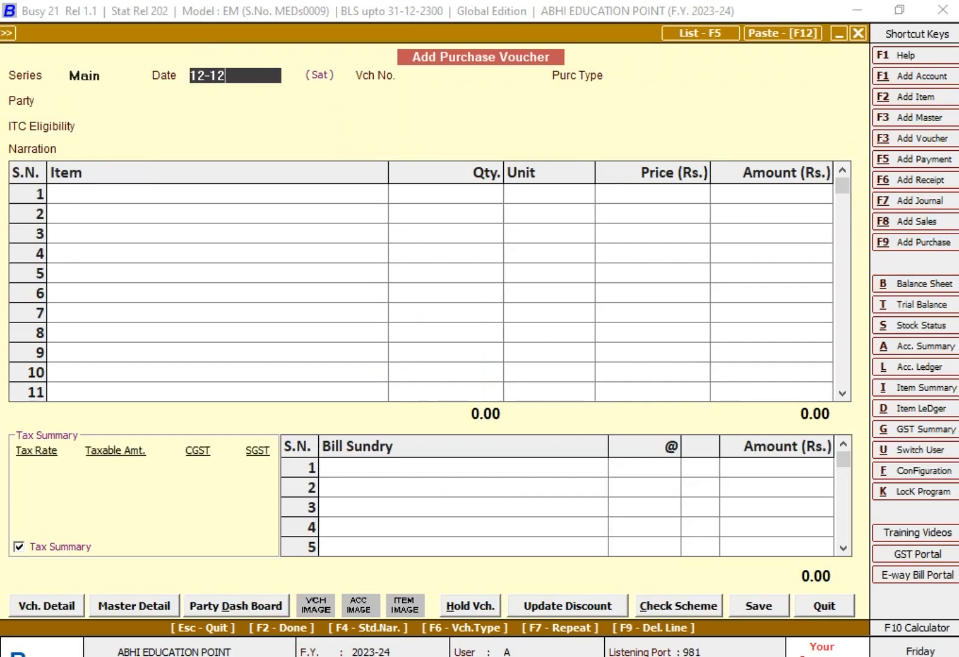
key("Return")
type("15")
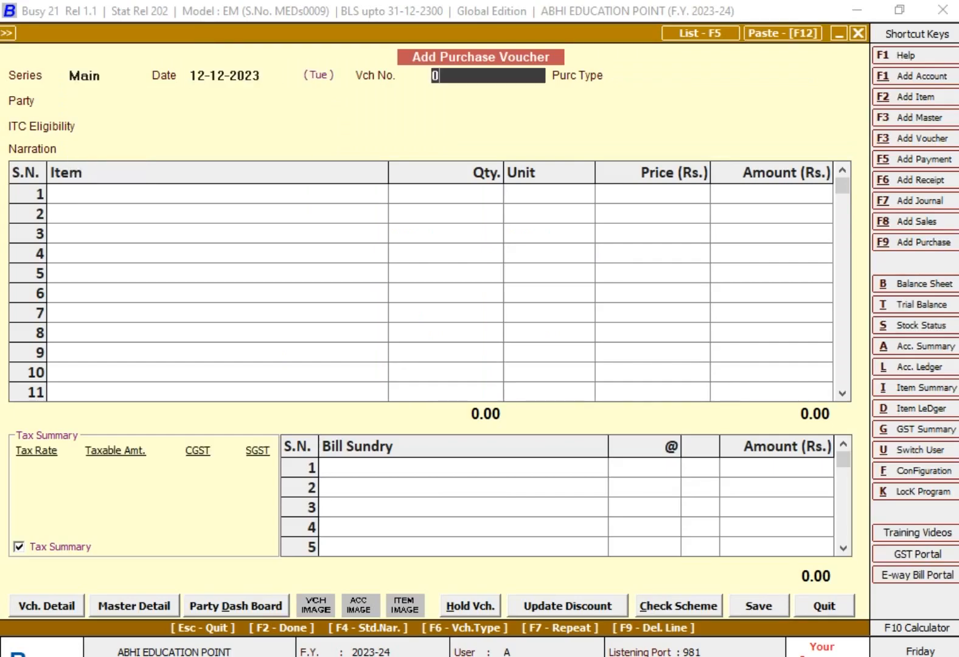
key("BackSpace")
type("05")
key("Return")
Step: Choose L/GST-MultiRate as the voucher's purchase type
key("l")
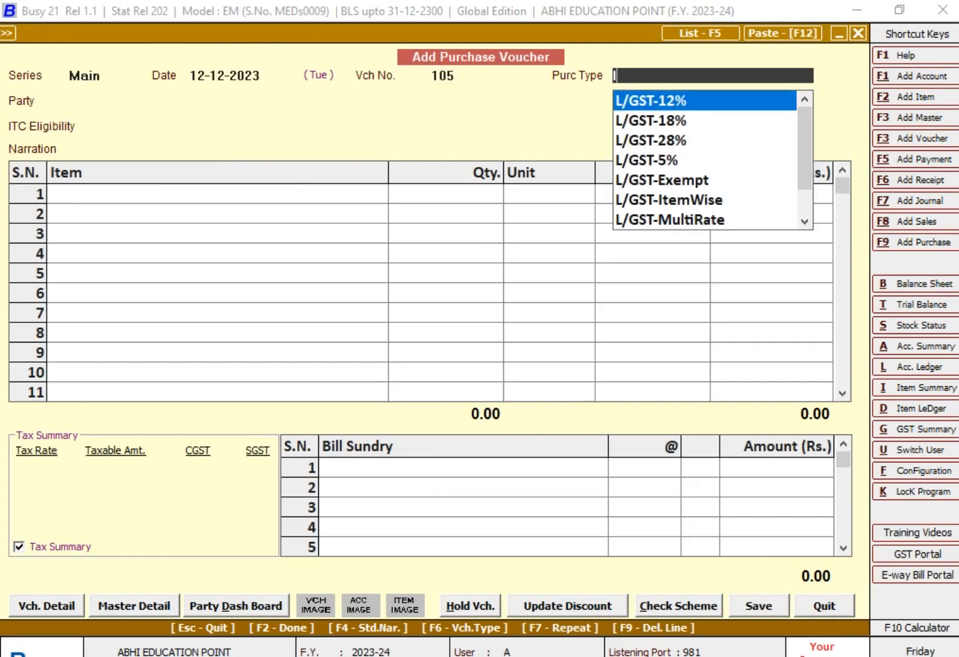
key("Down")
key("Down")
key("Down")
key("Down")
key("Down")
key("Down")
key("Return")
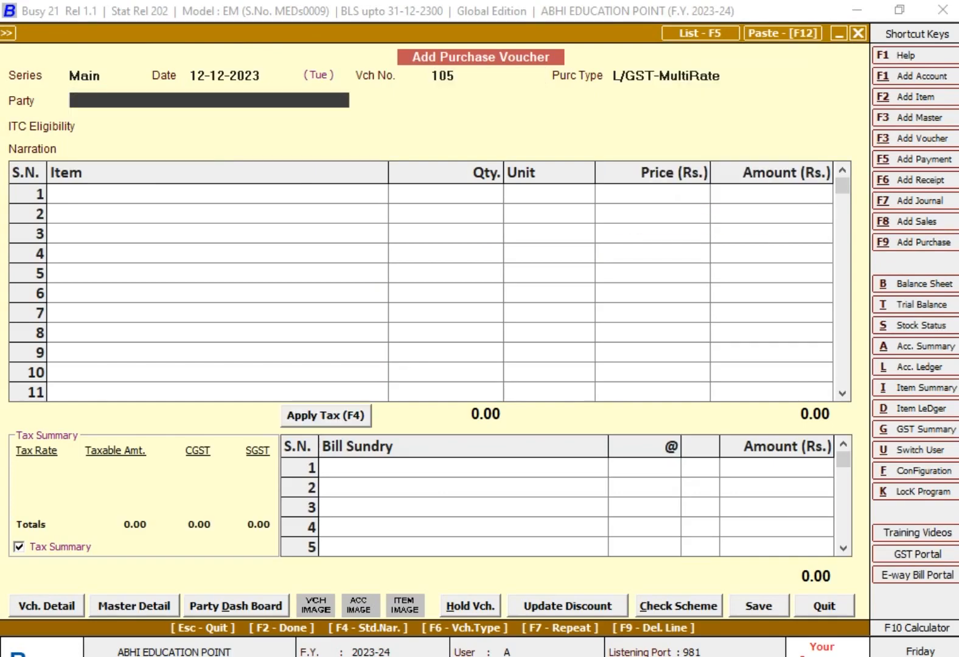
Step: Start a new account master for the supplier and name it JK ELECTRONIC
left_click(924, 73)
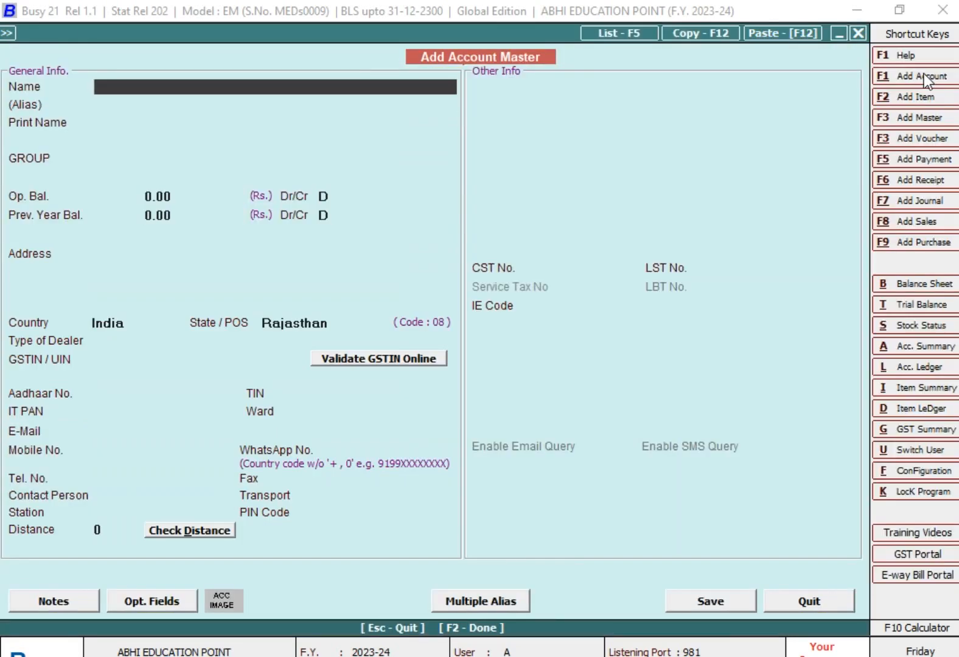
type("SS ELECTRONIC")
key("Return")
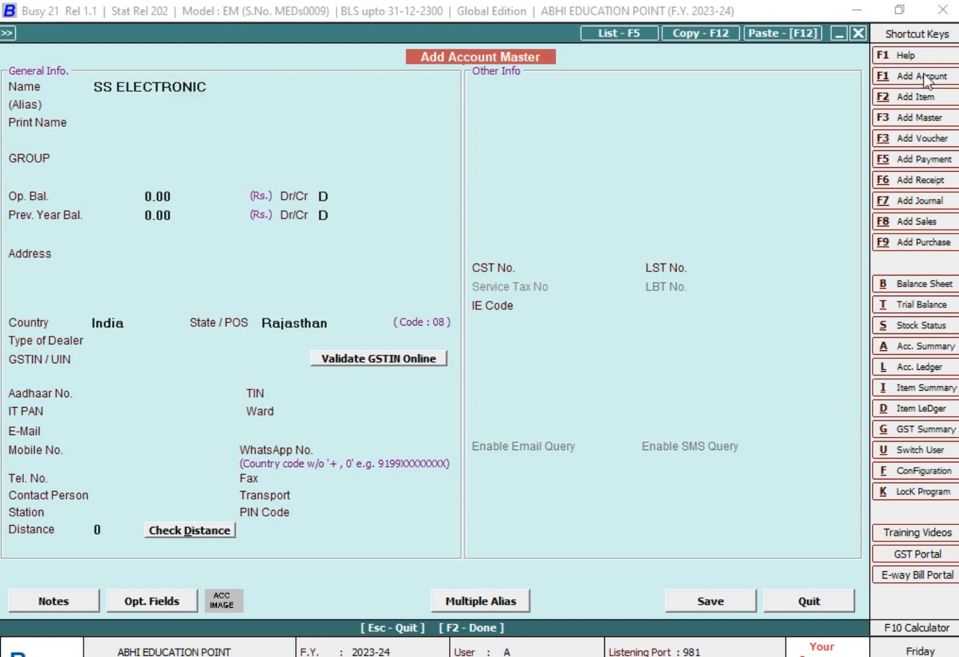
key("Return")
key("Delete")
key("Delete")
key("Delete")
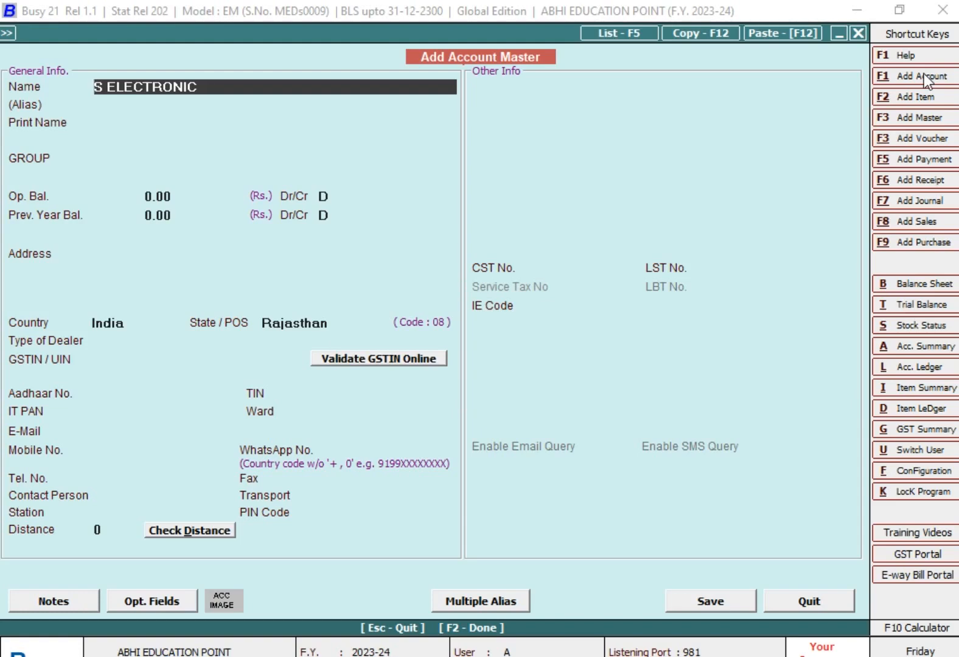
type("JK")
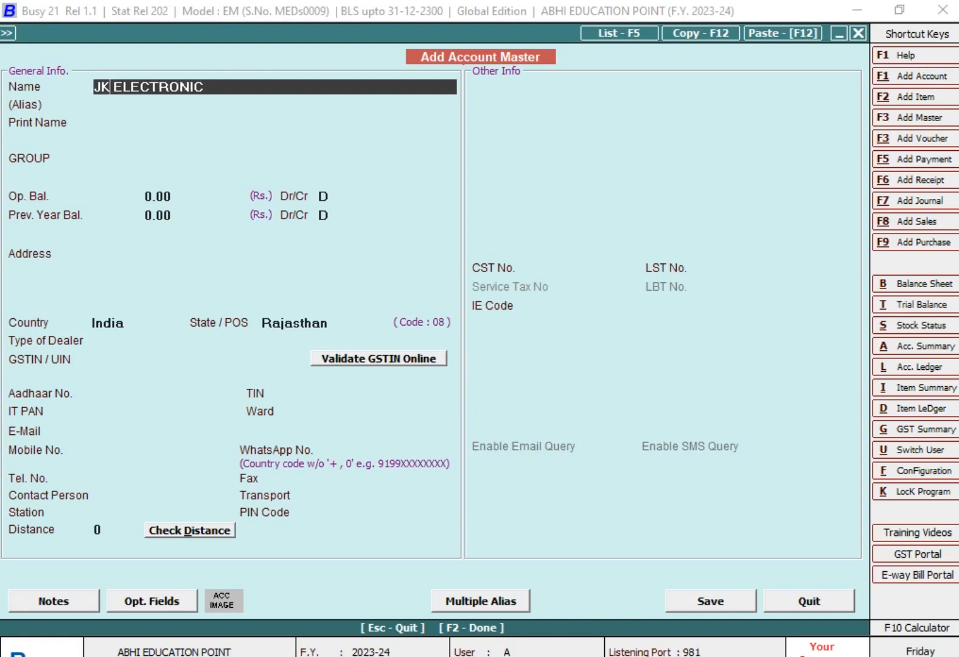
key("Return")
Step: Assign the JK ELECTRONIC account to the Sundry Creditors group and save it
key("Return")
type("SUN")
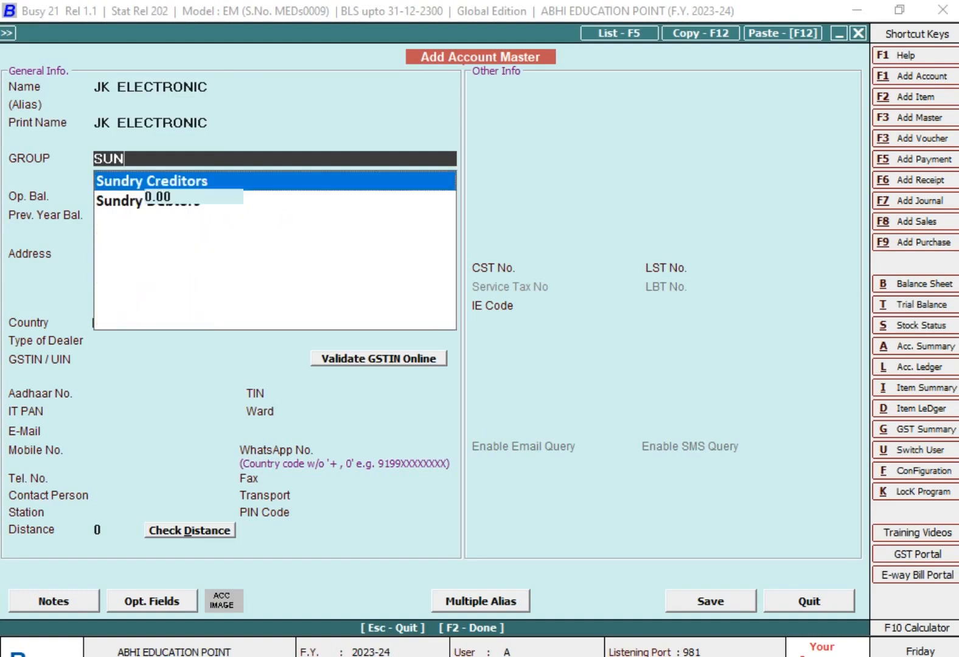
key("Return")
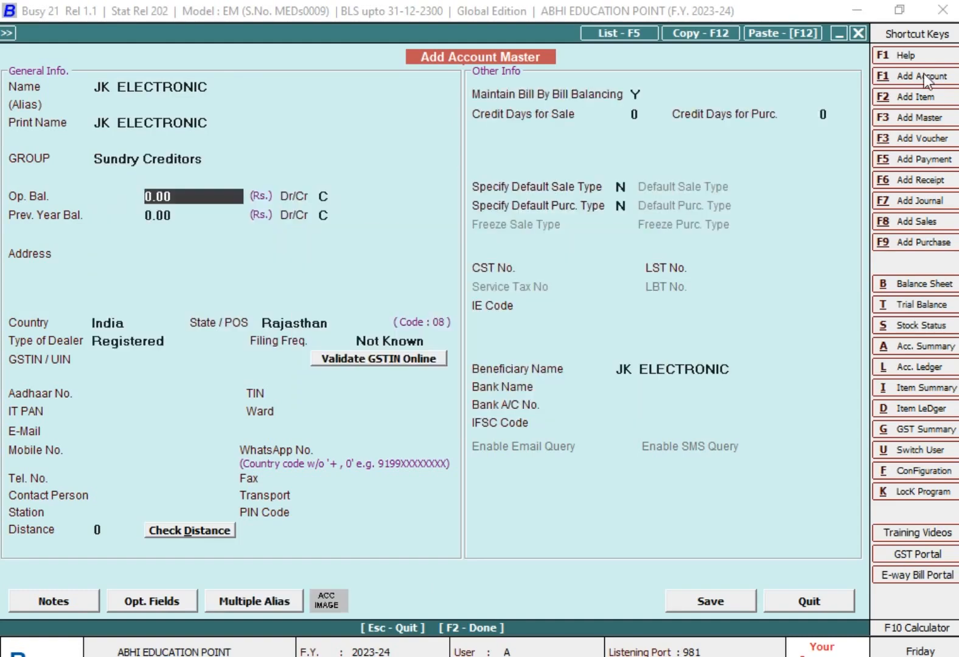
key("F1")
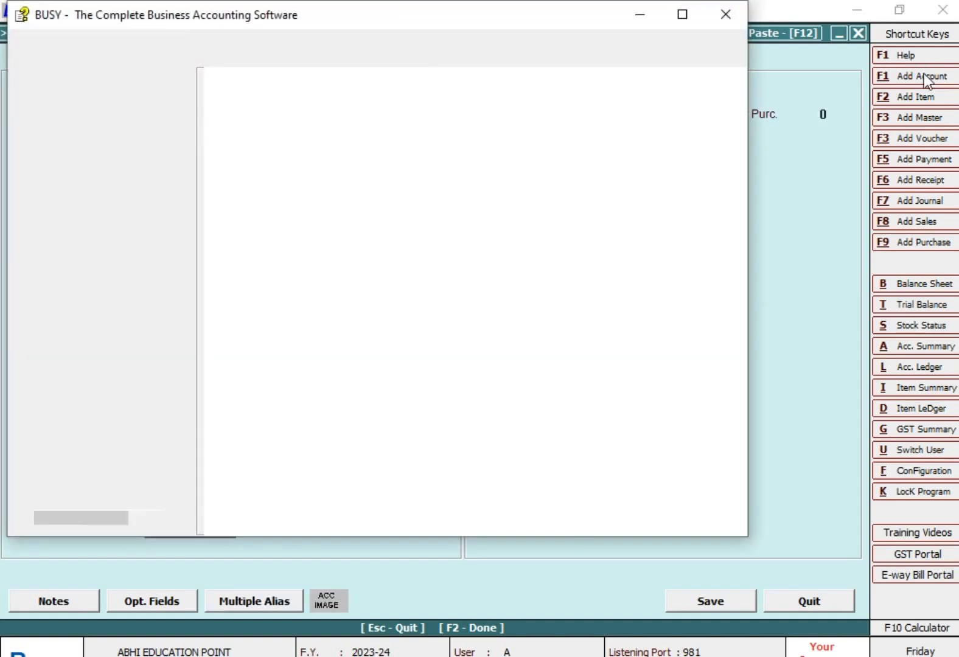
left_click(725, 14)
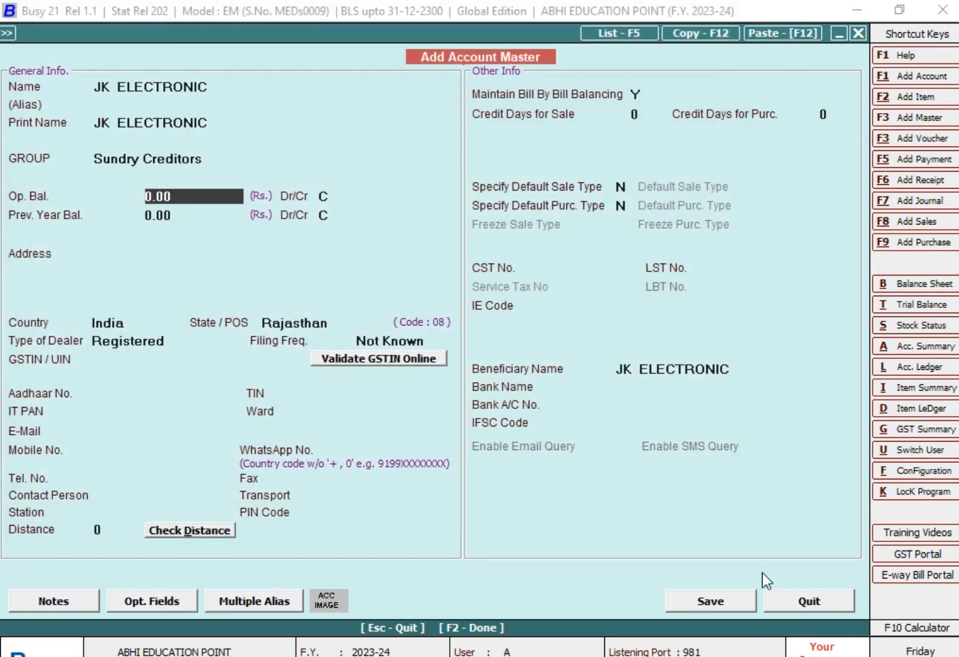
left_click(710, 604)
left_click(538, 383)
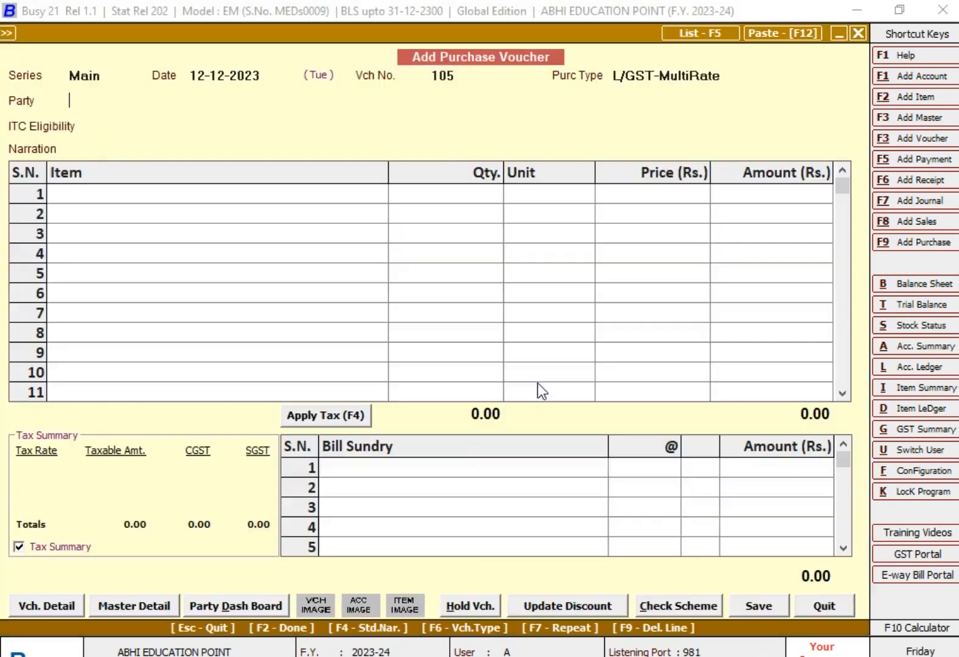
Step: Use JK ELECTRONIC as the voucher's party, continue despite its unregistered status, and keep ITC eligibility as Input Goods/Services with a blank narration
key("Return")
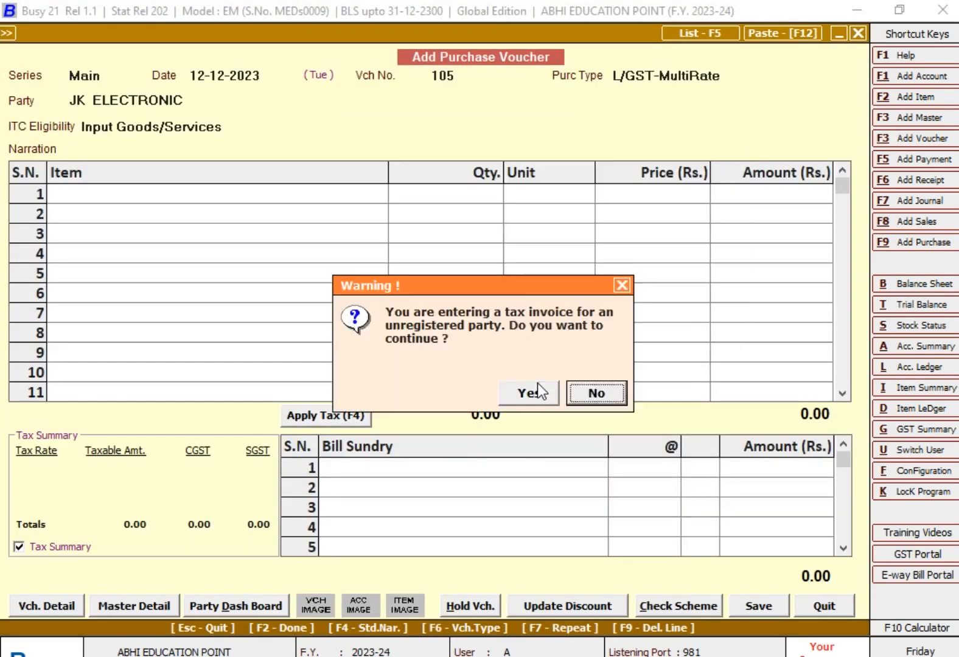
key("Escape")
key("Return")
key("Return")
key("Return")
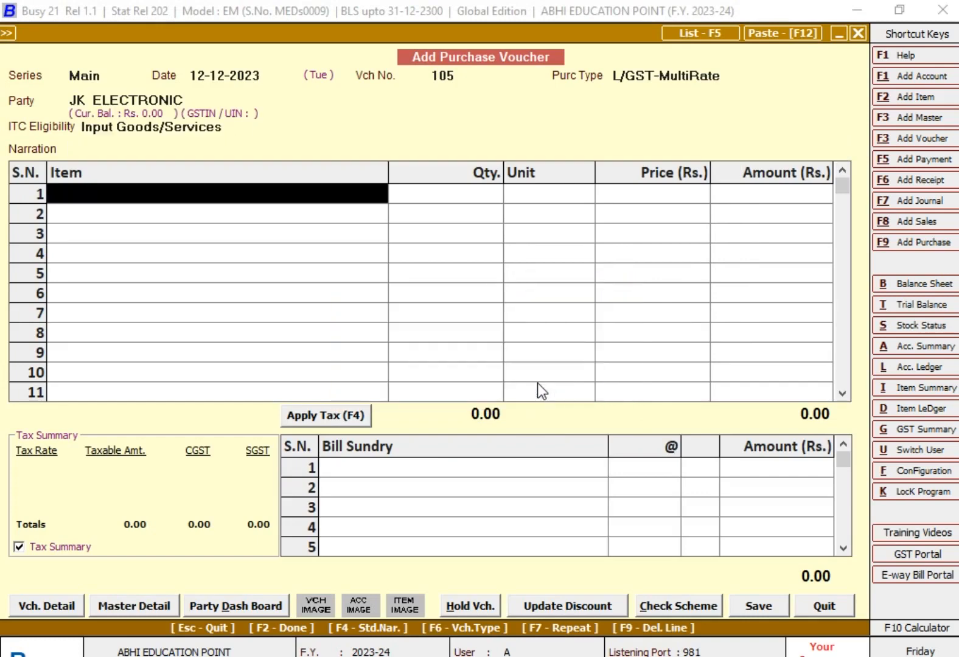
Step: Enter samsung Tv 32 Inch on the first item line with quantity 4 in NOS. and proceed to its serial number details
type("sa")
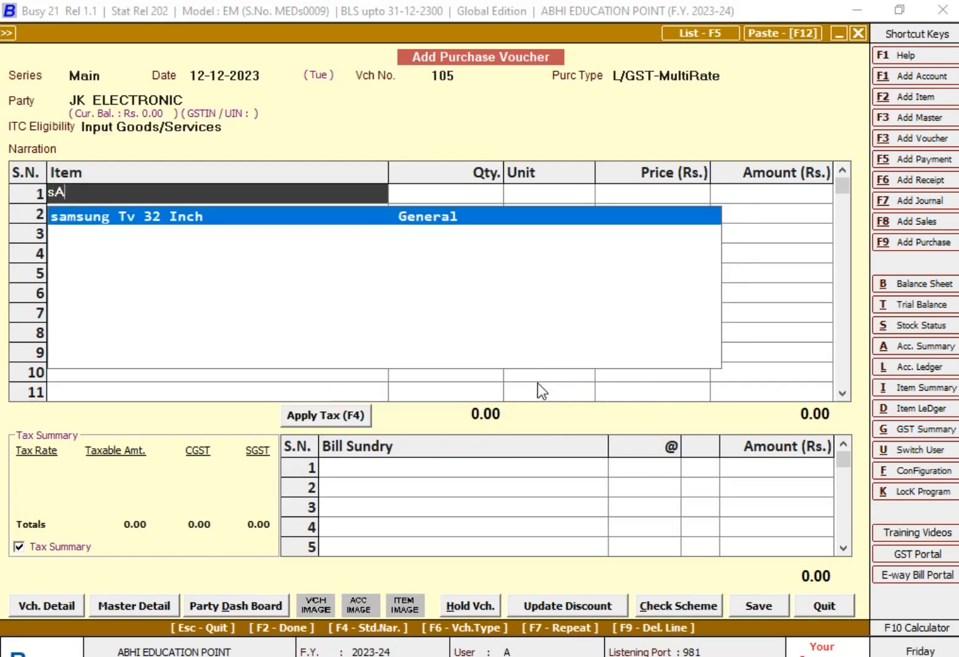
key("Return")
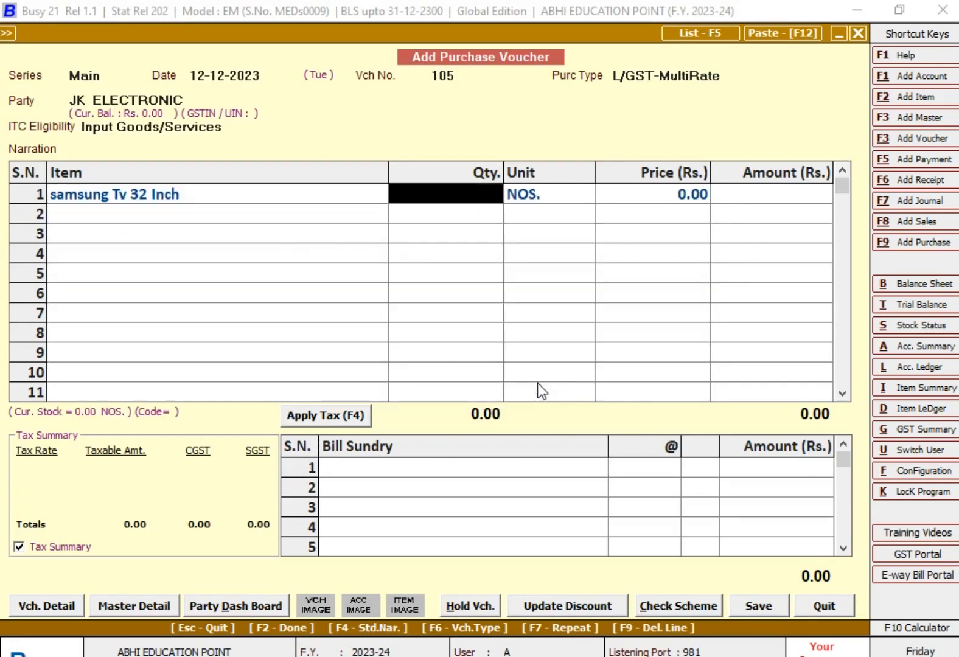
type("1")
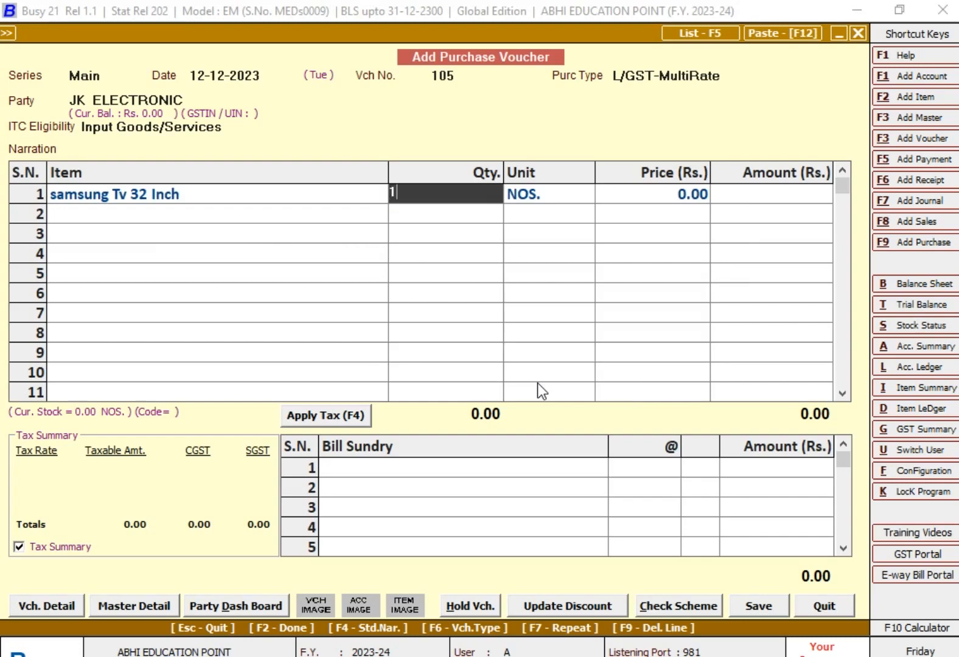
key("Return")
key("Escape")
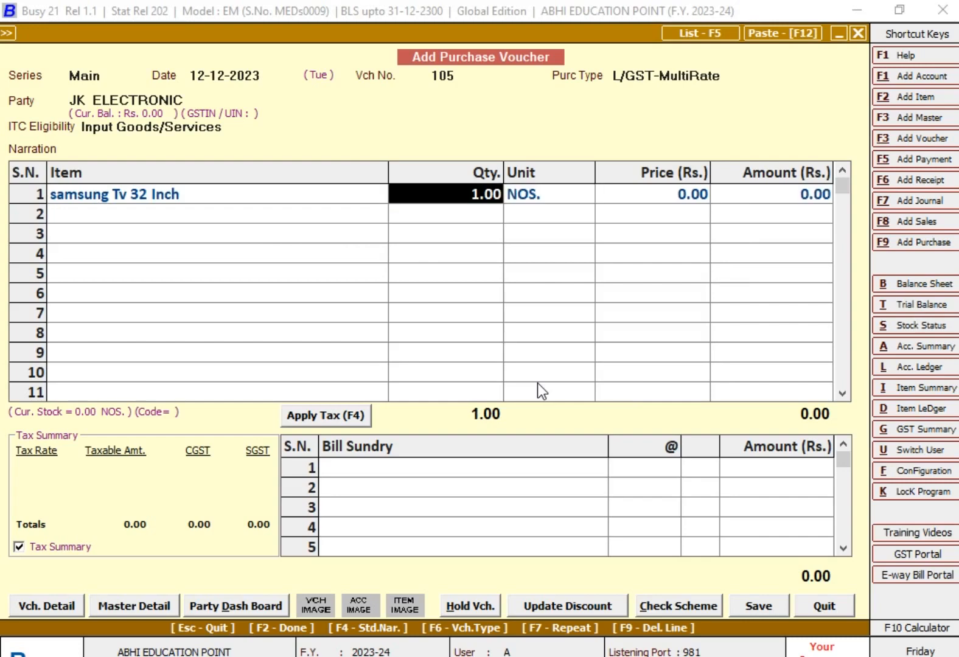
type("4")
key("Return")
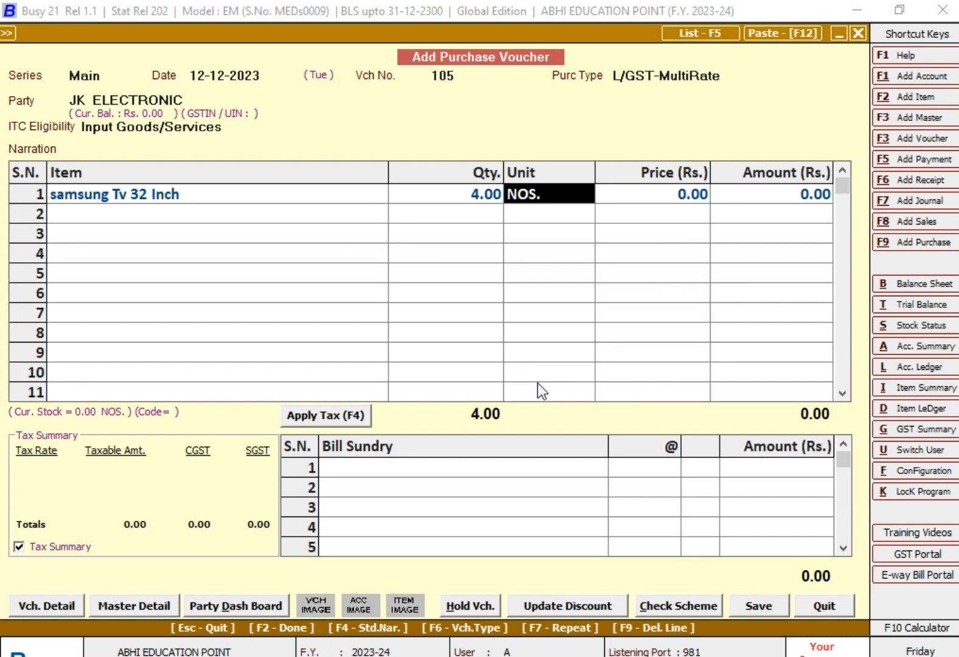
key("Return")
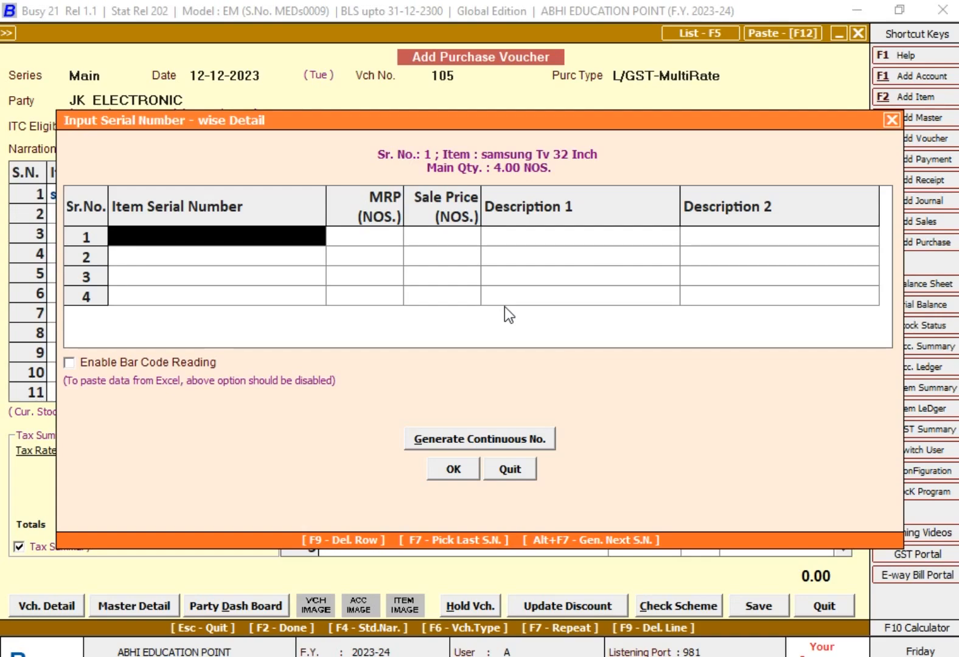
Step: Enter serial number A00123456 for the first TV, leaving its MRP, sale price and descriptions blank
type("a")
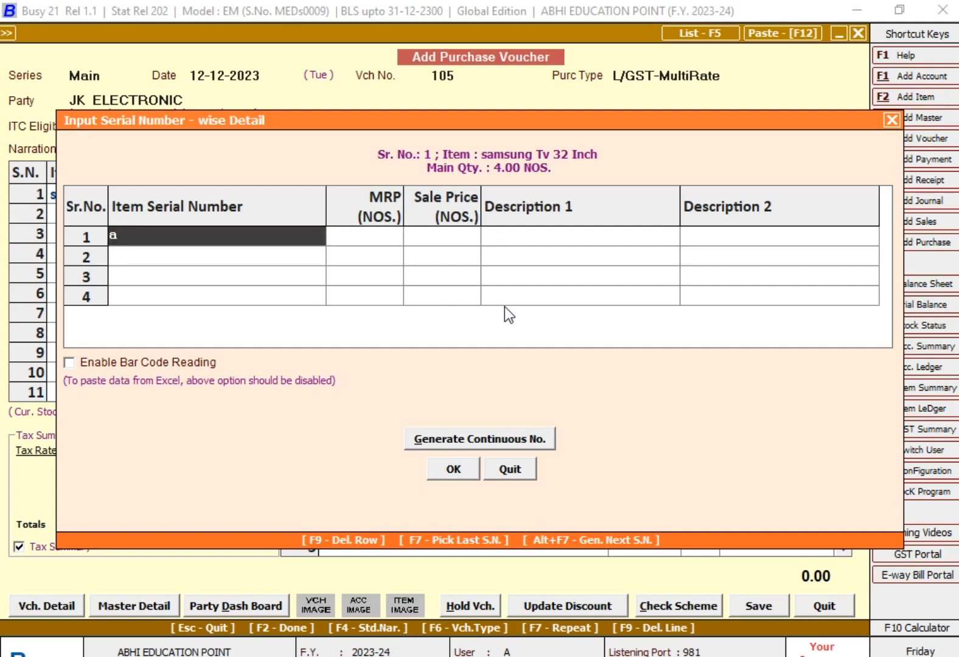
key("BackSpace")
type("A00123456")
key("Return")
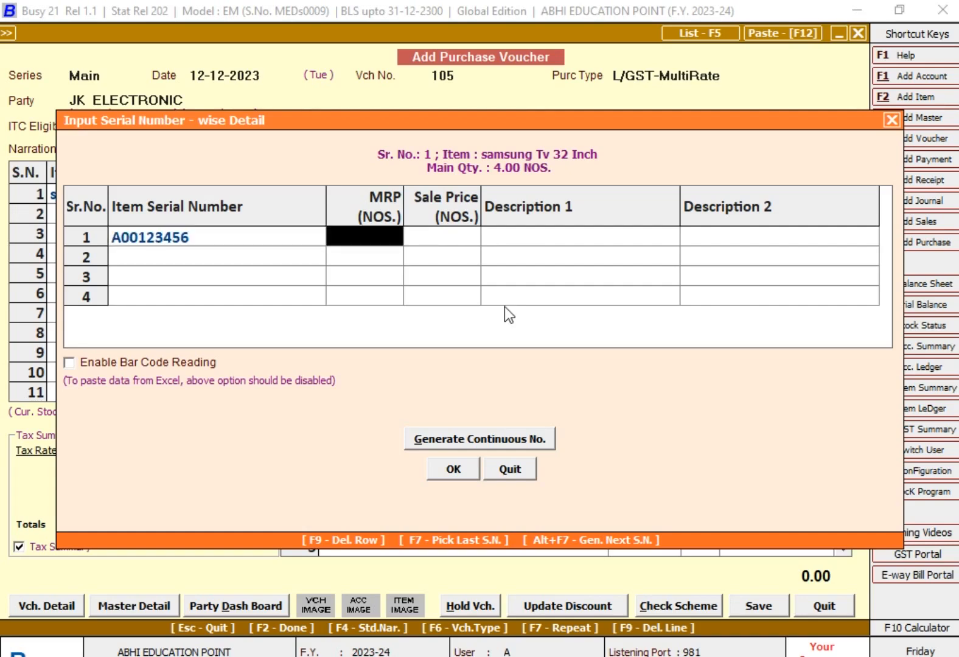
key("Return")
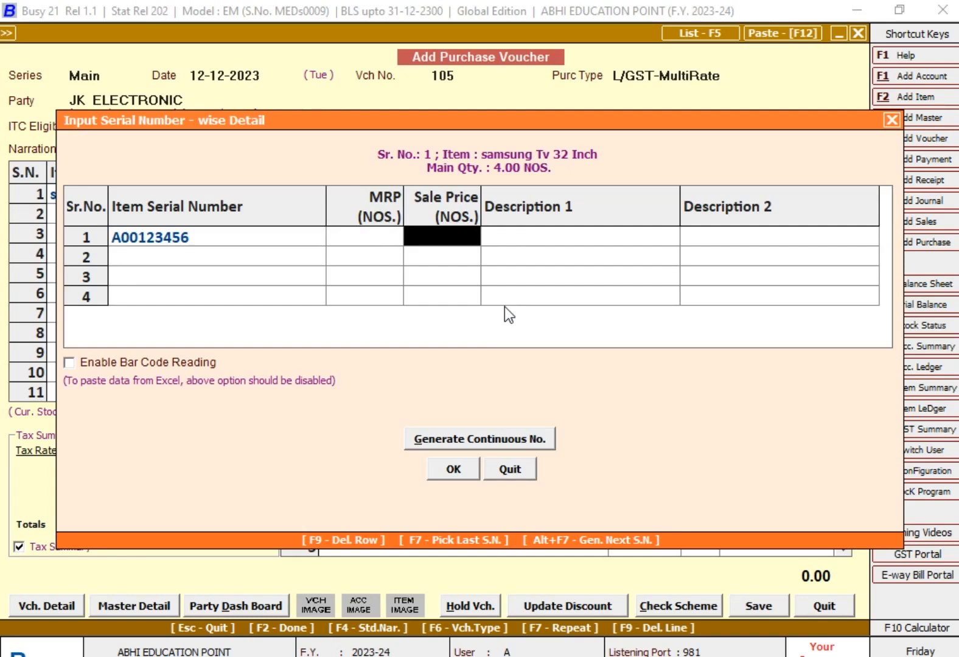
key("Return")
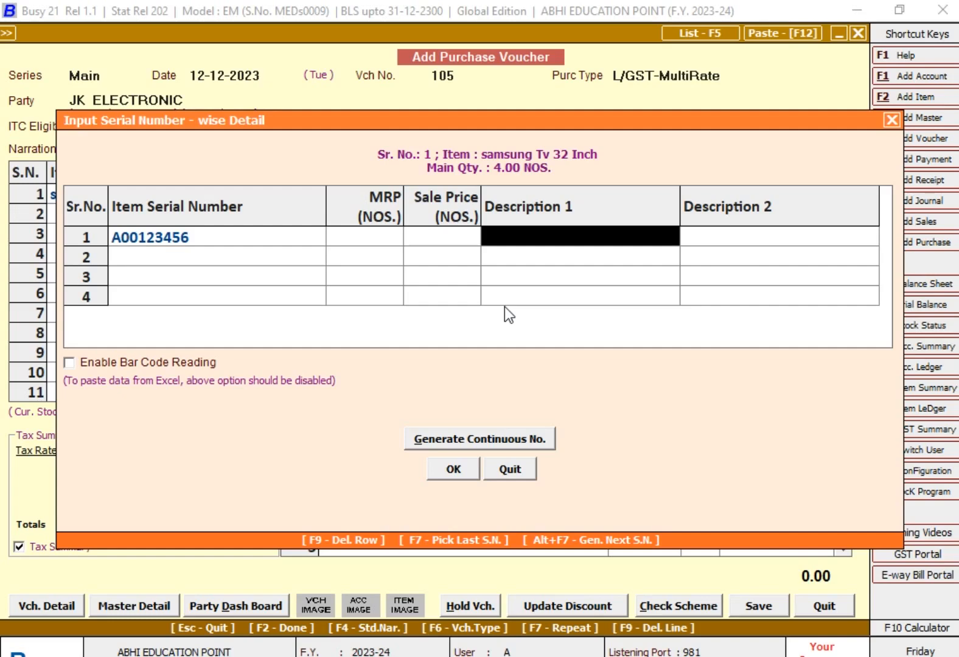
key("Right")
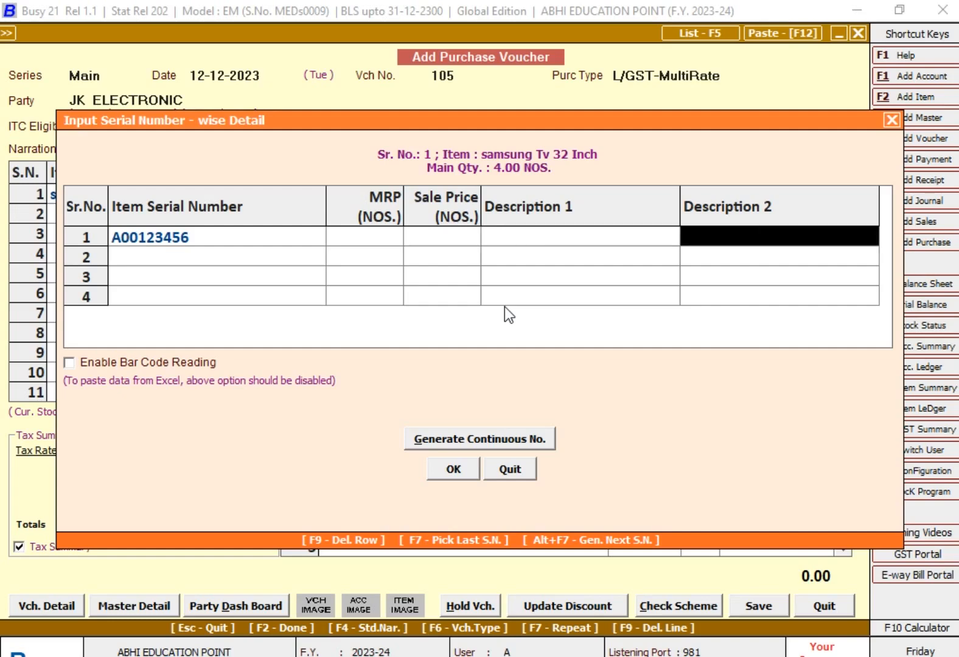
key("Left")
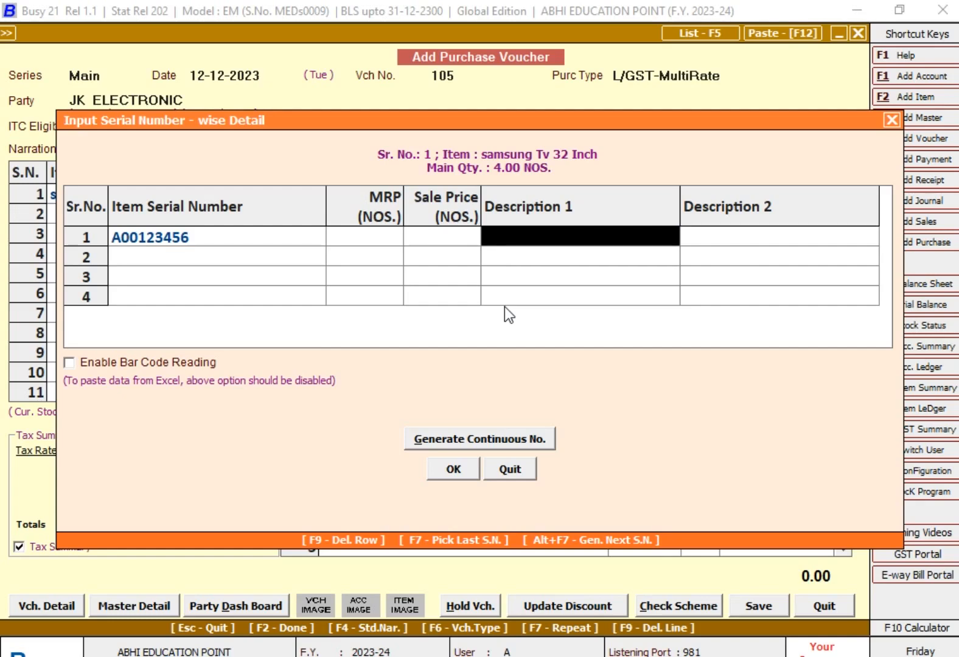
key("Return")
key("Return")
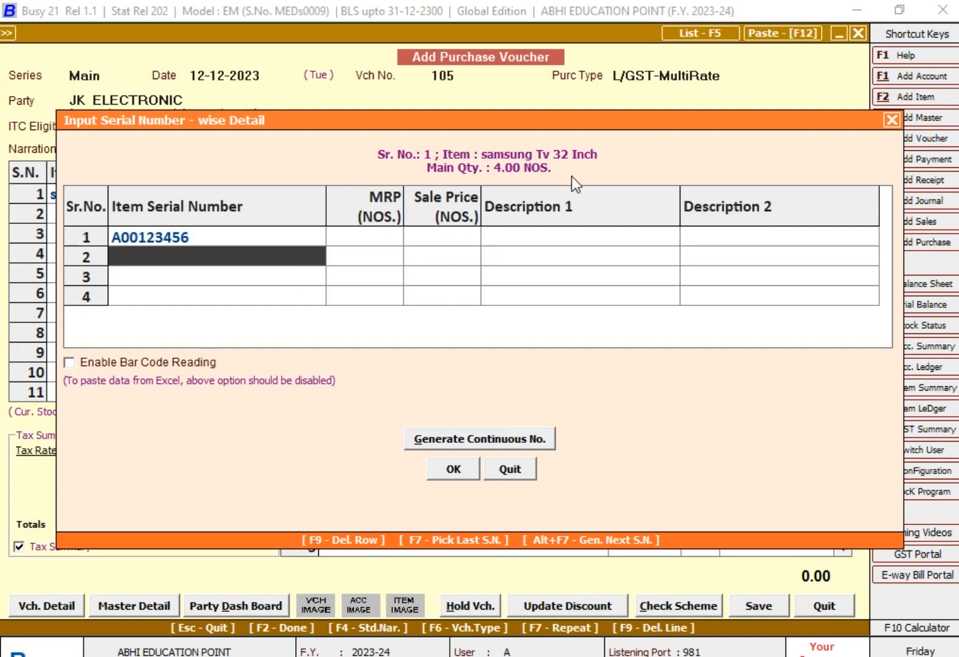
Step: Enter serial numbers A00123458 and A00456589 for the second and third TVs
type("A00123458")
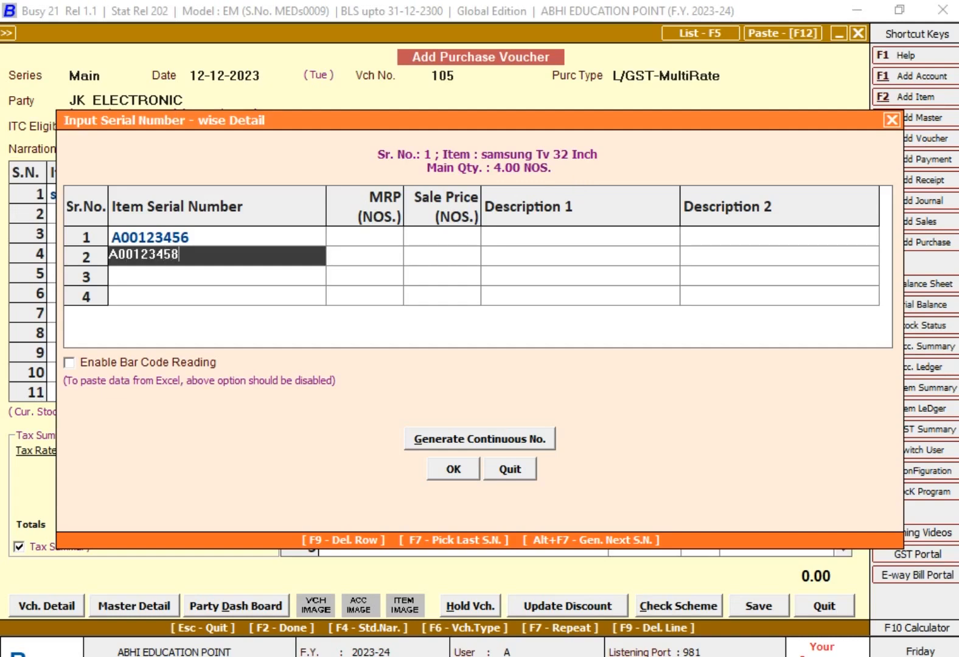
key("Return")
key("Return")
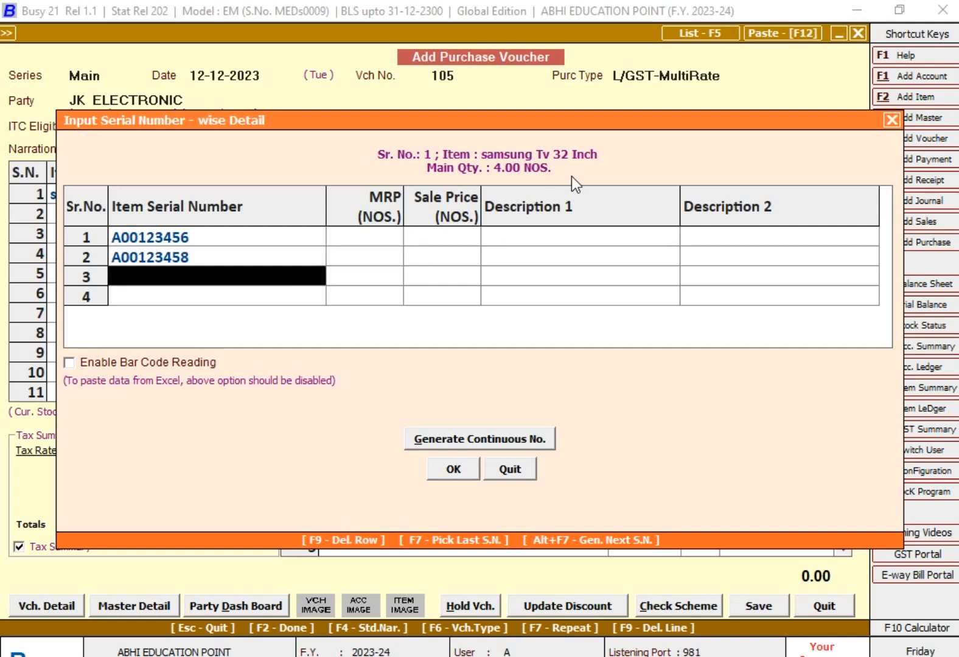
type("a00")
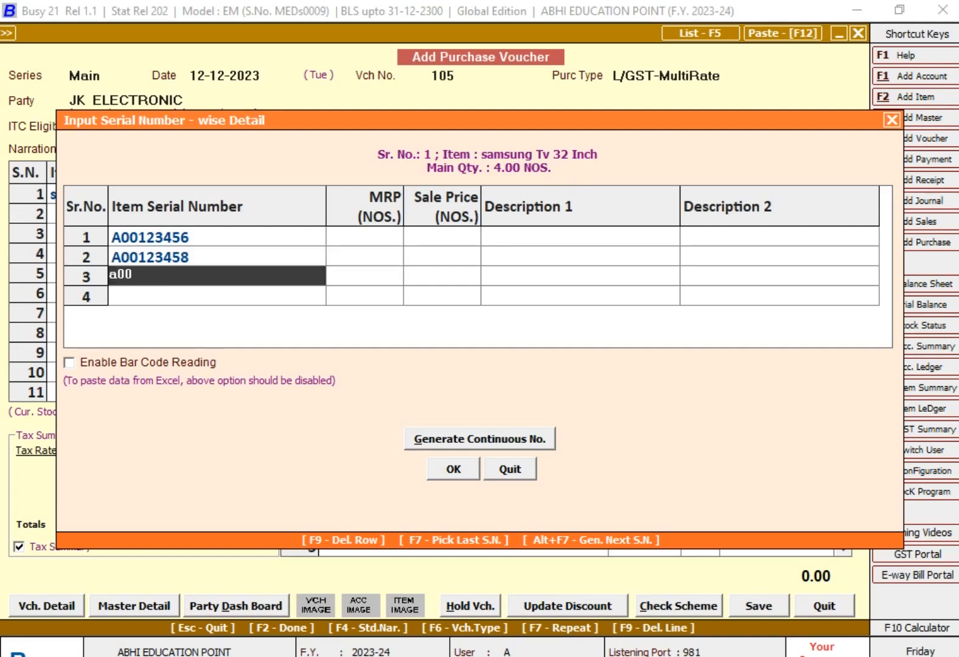
type("456589")
key("Return")
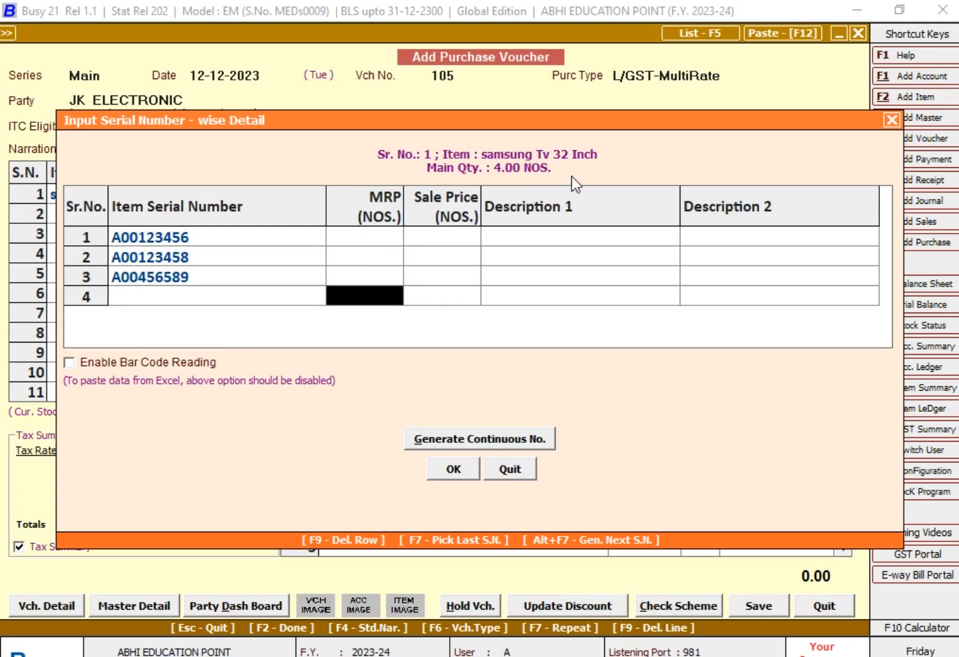
Step: Enter serial number A000856899 for the fourth TV
type("a")
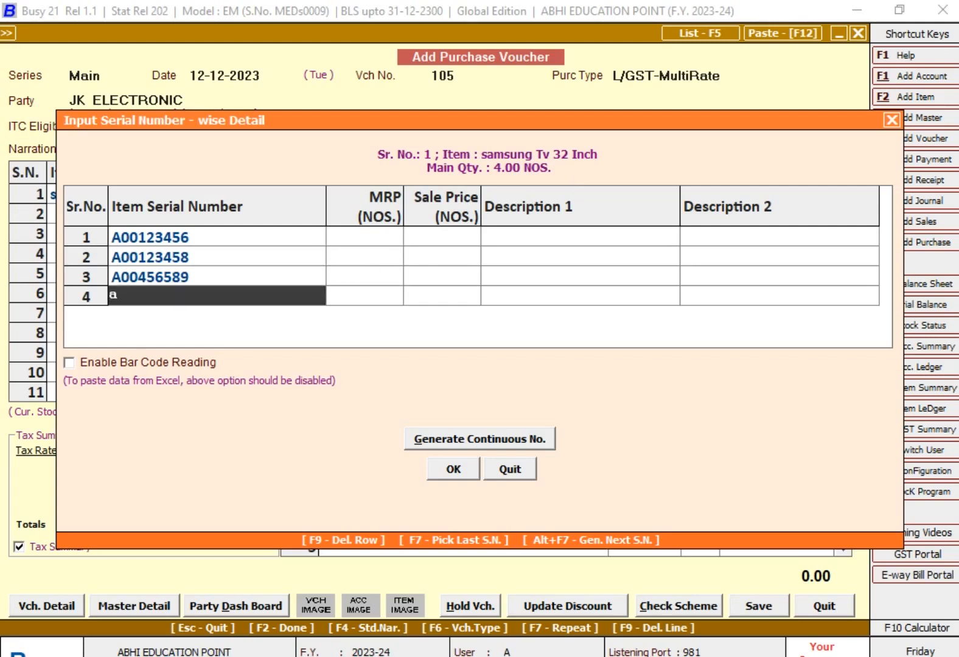
type("00085689")
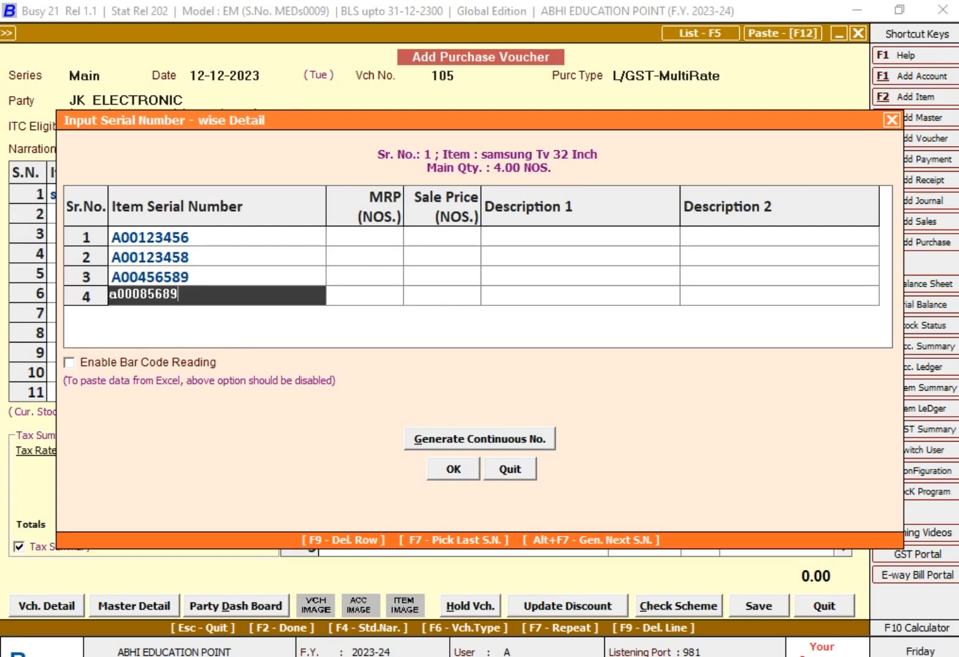
type("9")
key("Return")
key("Left")
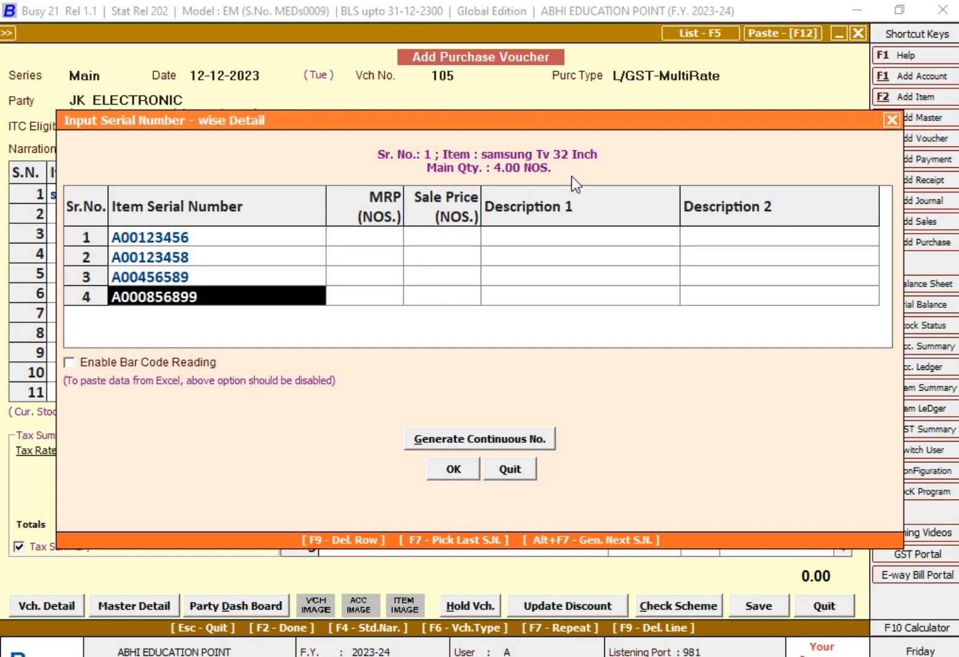
Step: Change the fourth TV's serial number to A00456688
type("a0045")
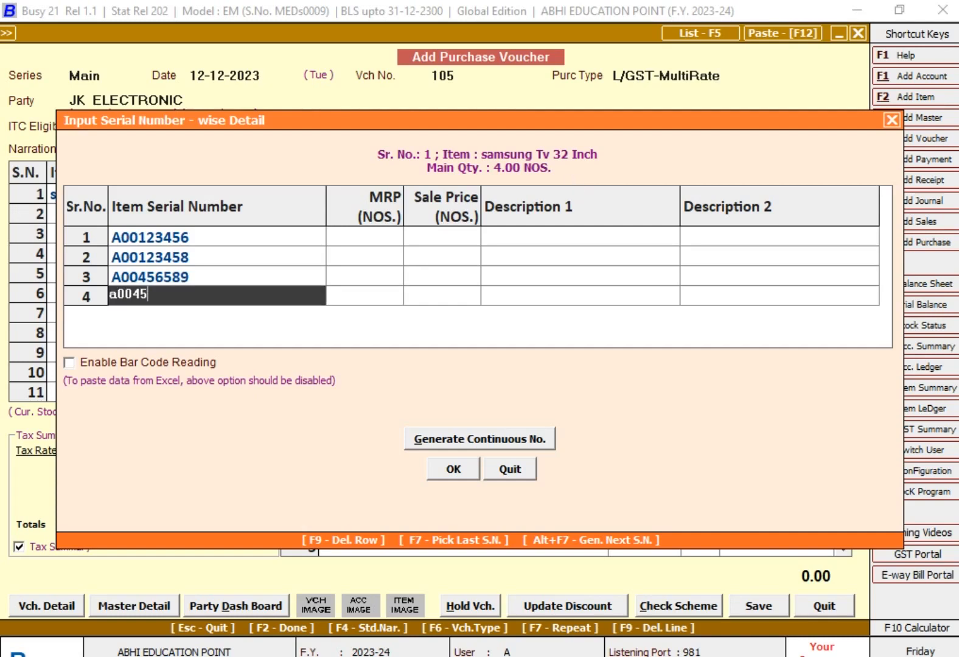
type("6688")
key("Return")
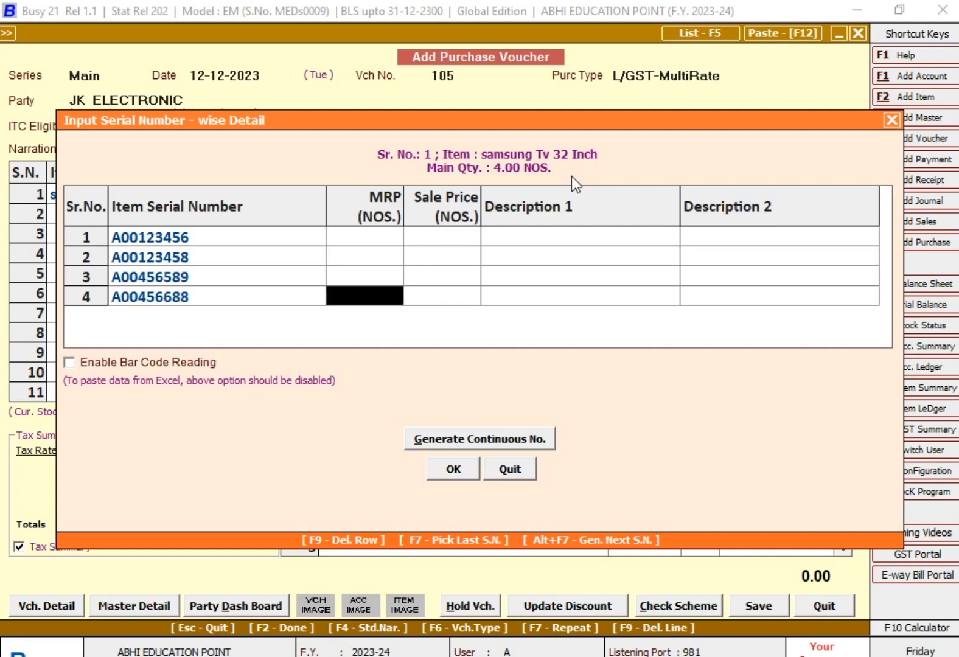
Step: Review the serial numbers entered for the four TVs
key("Up")
key("Up")
key("Up")
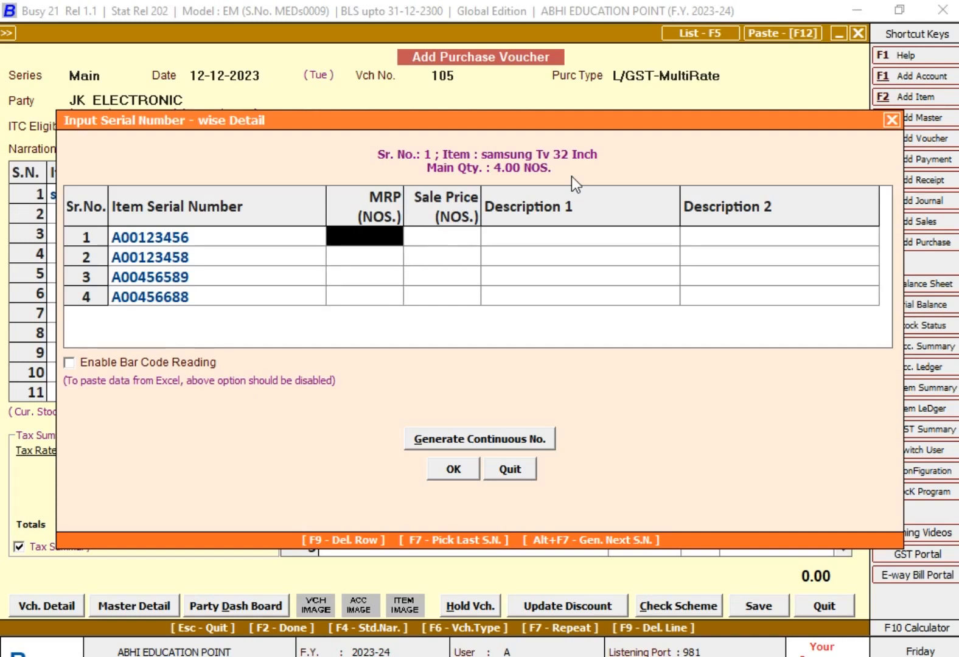
key("Down")
key("Down")
key("Down")
key("Left")
key("Up")
key("Up")
key("Up")
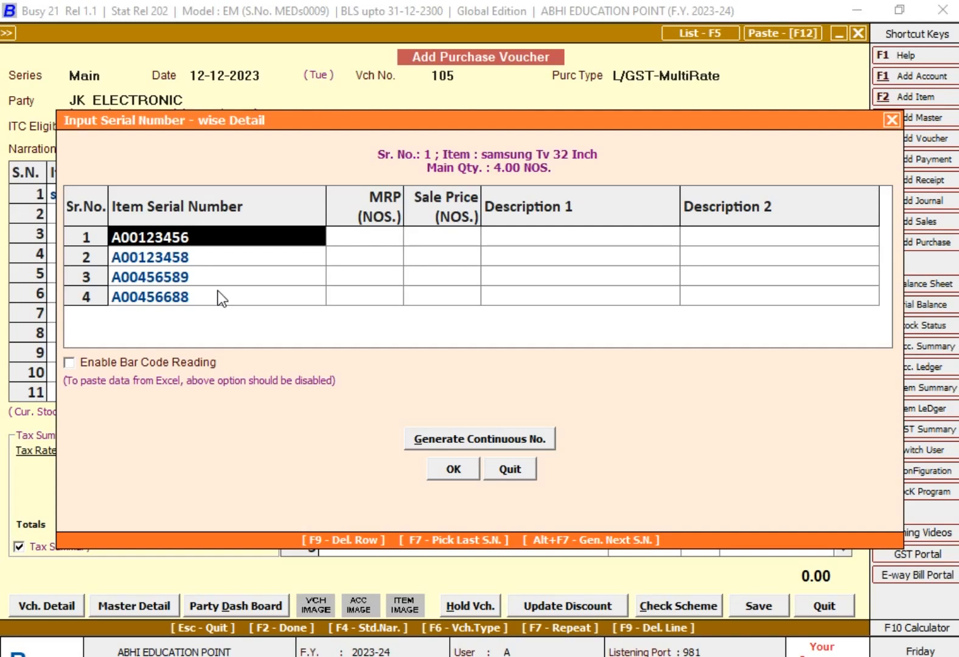
key("Return")
key("Return")
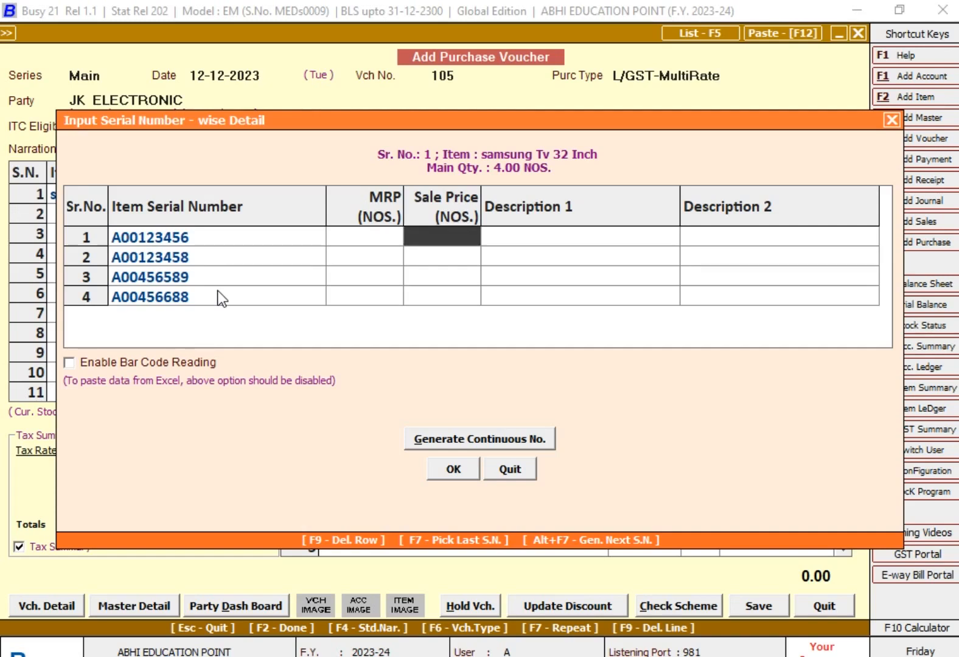
key("Left")
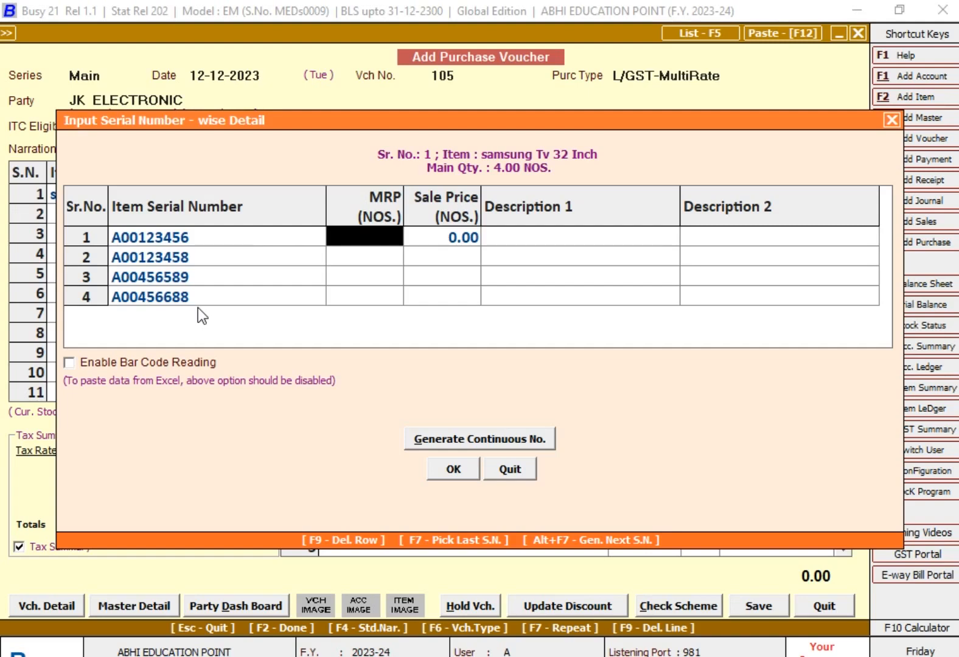
key("Return")
key("Return")
key("Return")
key("Return")
key("Left")
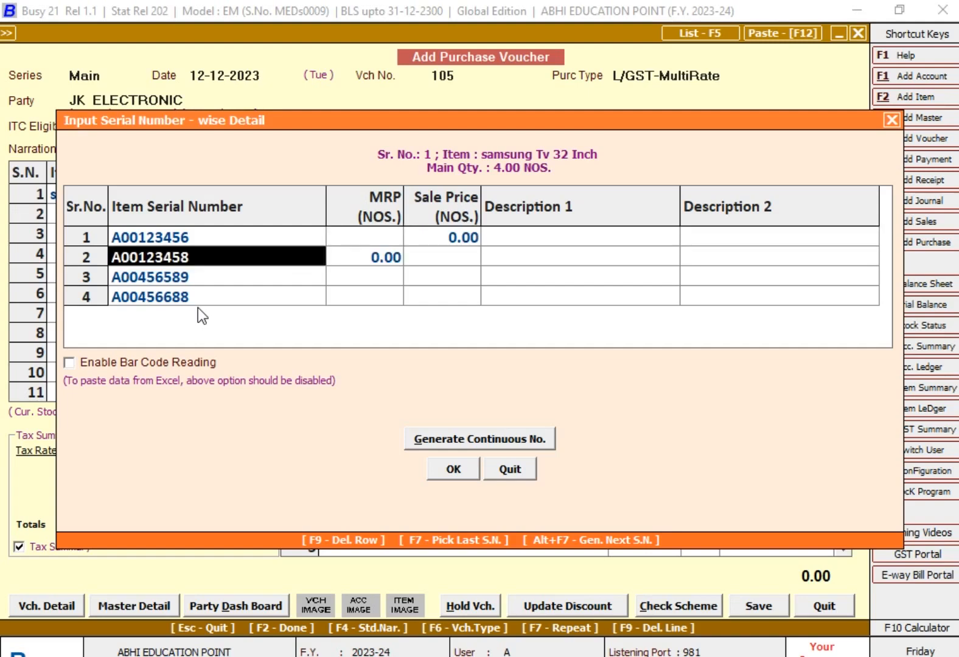
key("Tab")
key("Tab")
key("Tab")
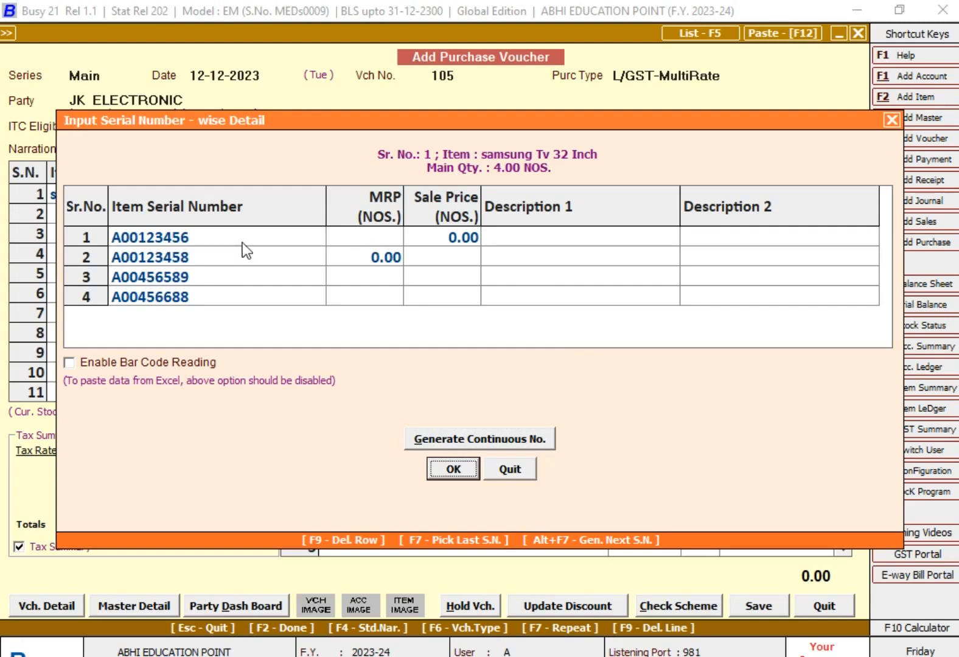
Step: Delete all four serial number rows entered for the samsung Tv 32 Inch
left_click(242, 242)
key("F9")
key("F9")
key("F9")
key("F9")
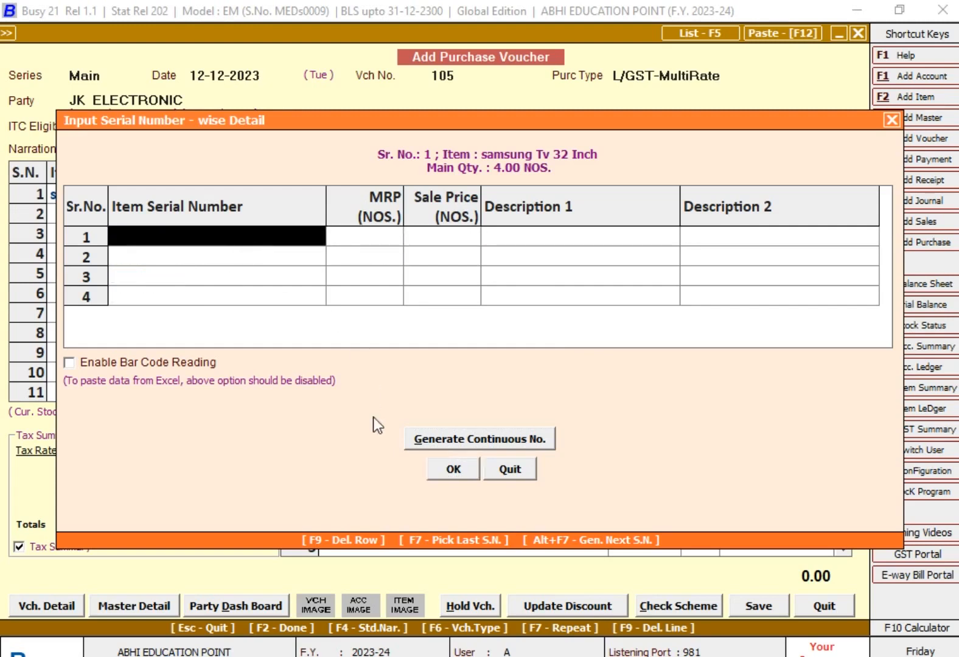
Step: Generate four continuous serial numbers for the TVs starting from A00125458, keeping the default MRP and sales price
left_click(447, 441)
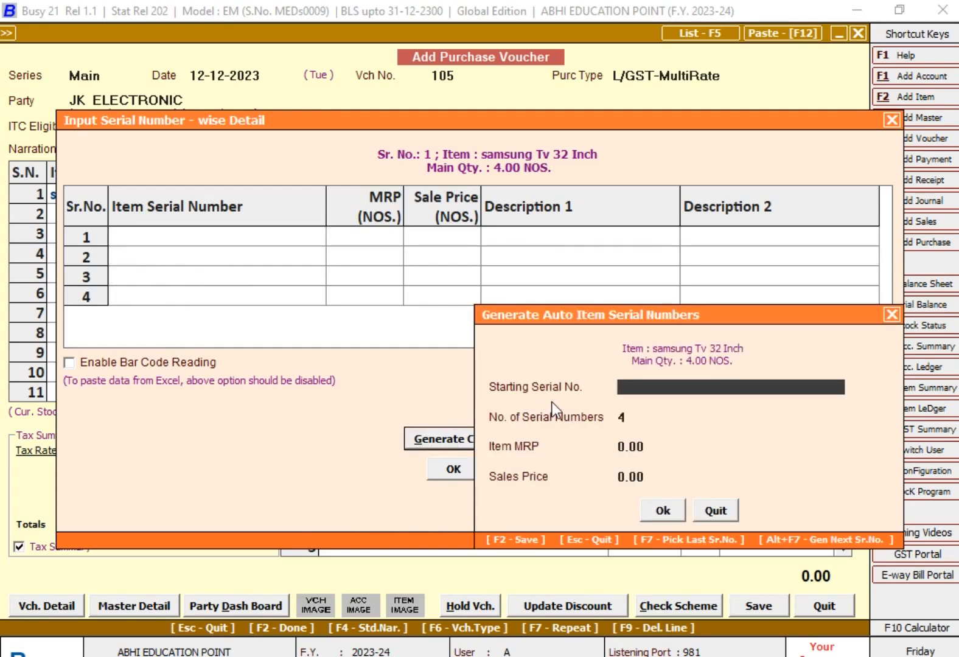
type("A00125458")
key("Return")
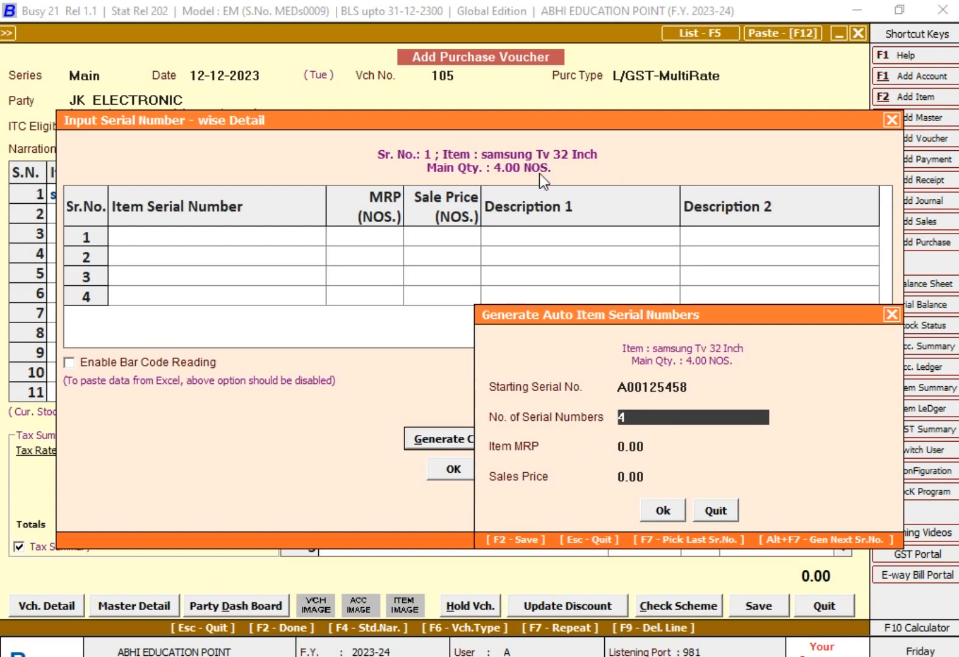
left_click(675, 511)
Step: Review the generated serial numbers of the four TVs and accept the serial number details
key("Up")
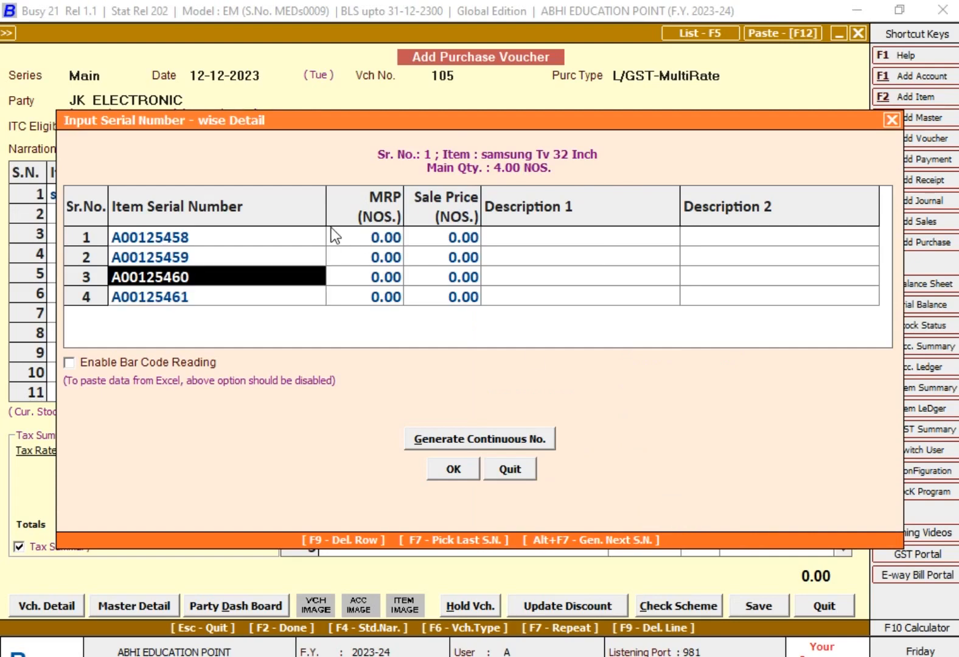
key("Up")
key("Up")
key("Down")
key("Down")
key("Down")
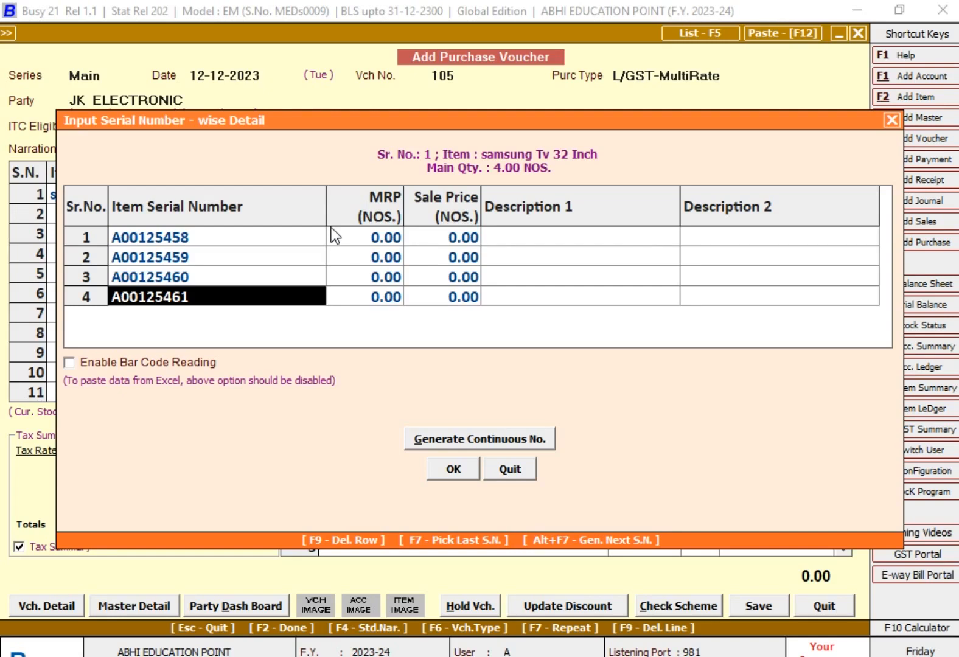
key("Up")
key("Up")
key("Up")
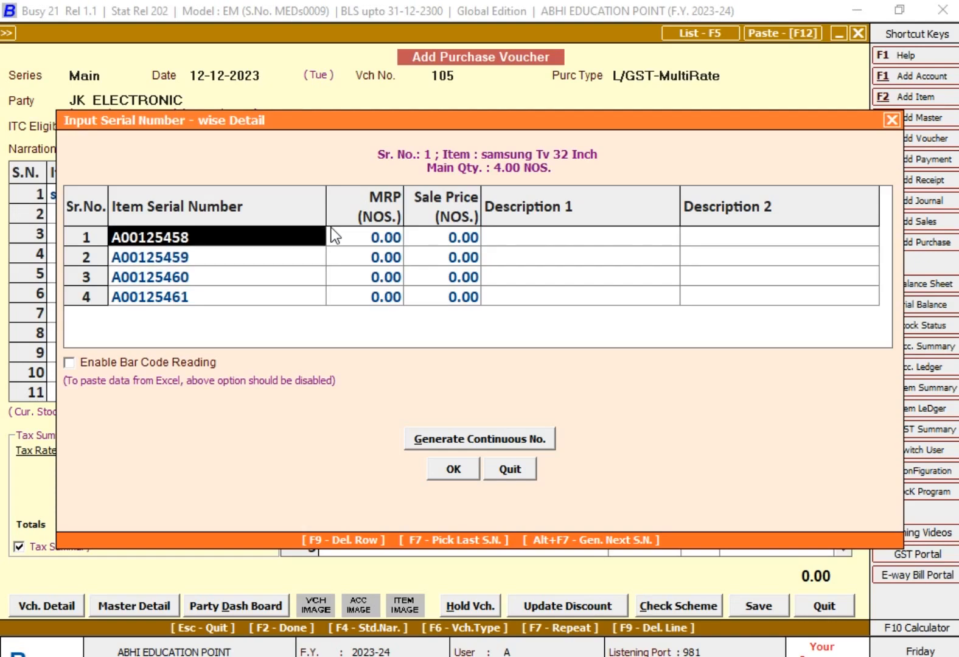
key("Down")
key("Down")
key("Down")
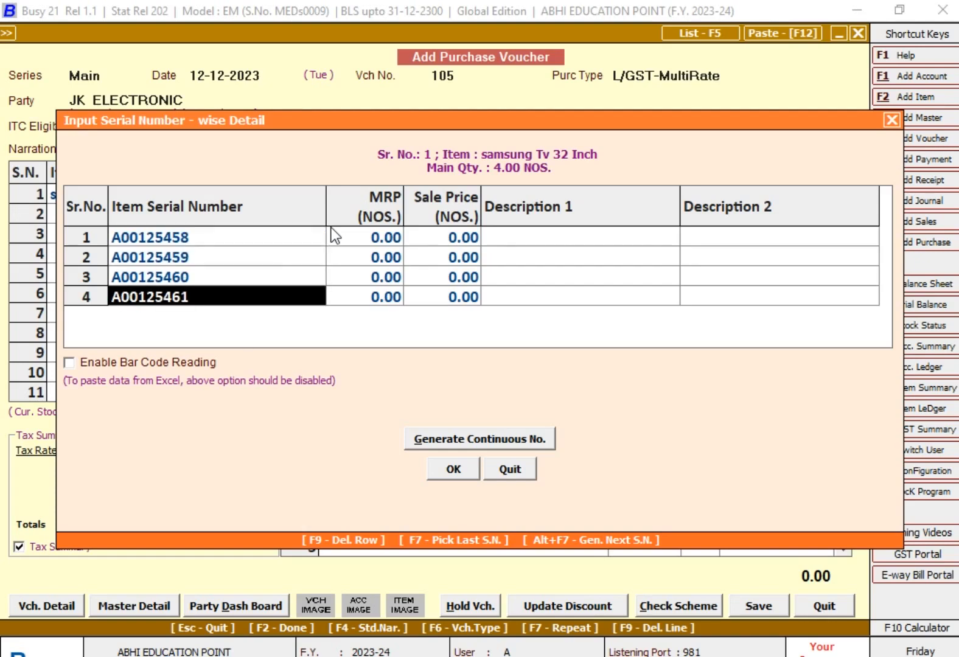
left_click(451, 469)
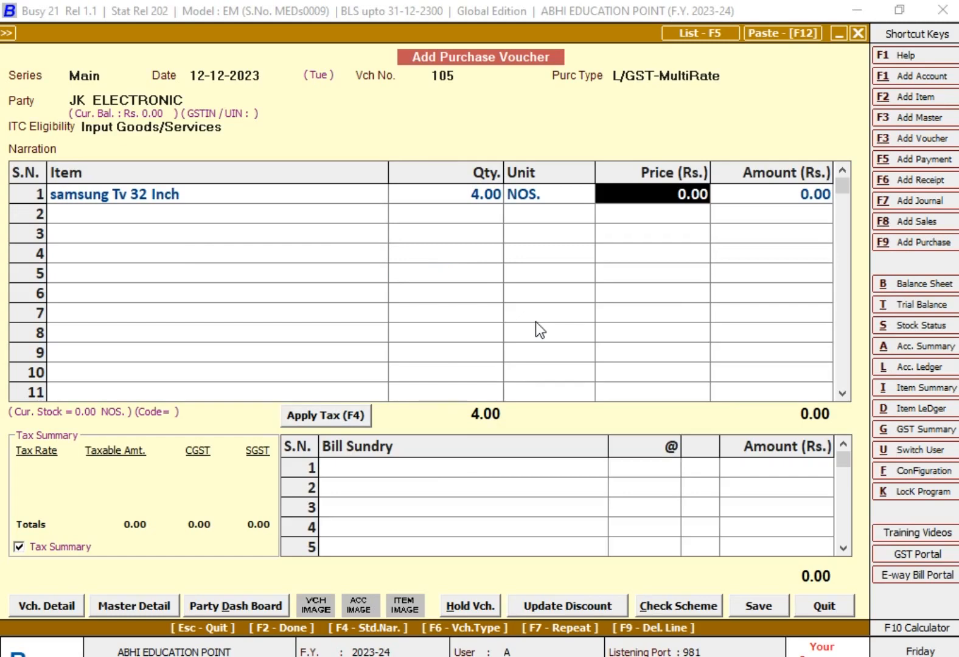
Step: Set the price of the samsung Tv 32 Inch line to 2500
key("BackSpace")
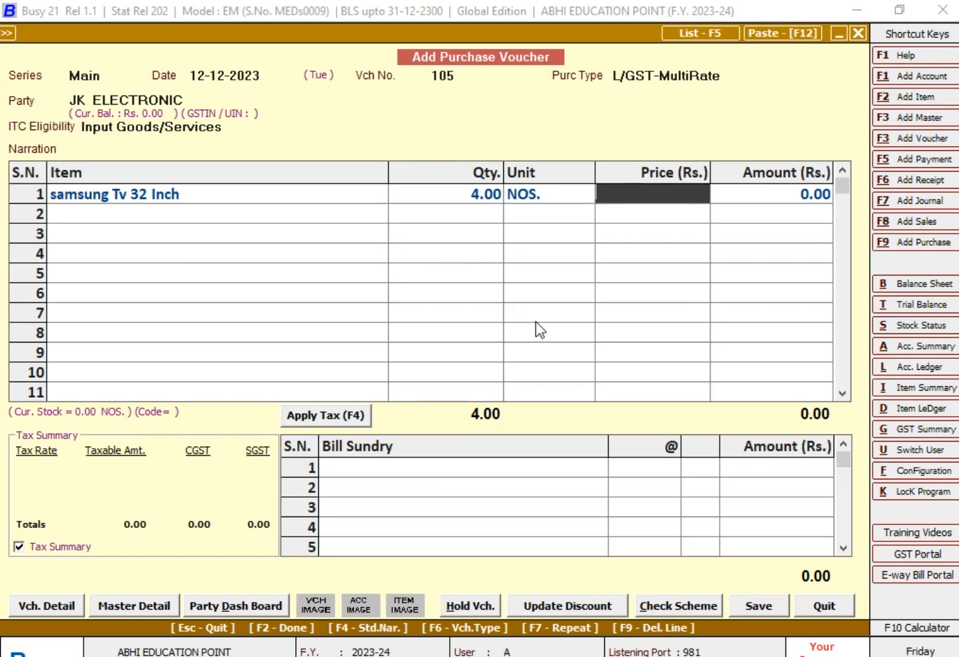
type("2500")
key("Return")
key("Return")
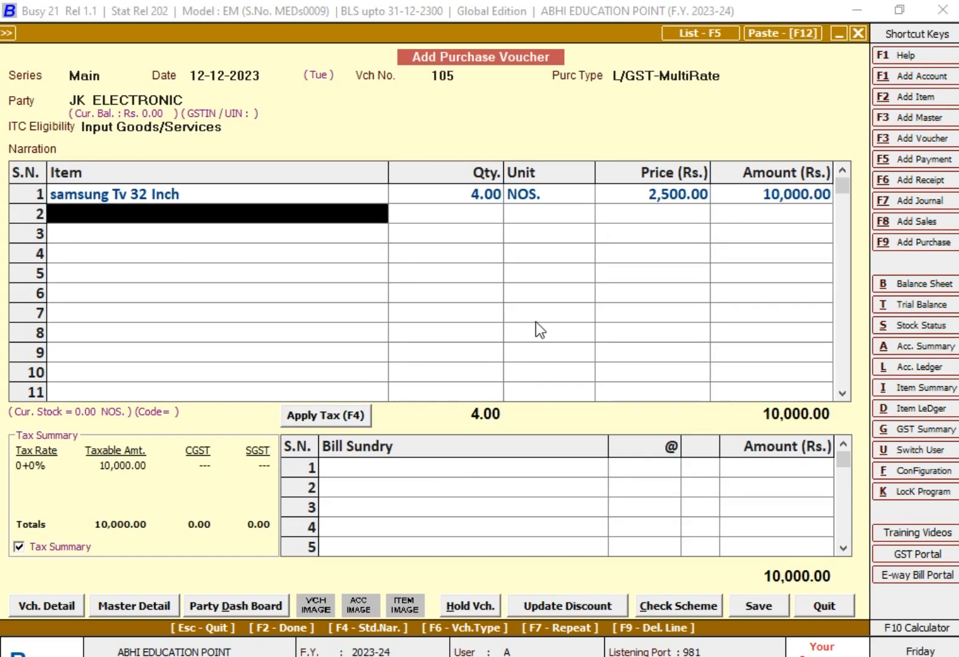
key("Return")
type("s")
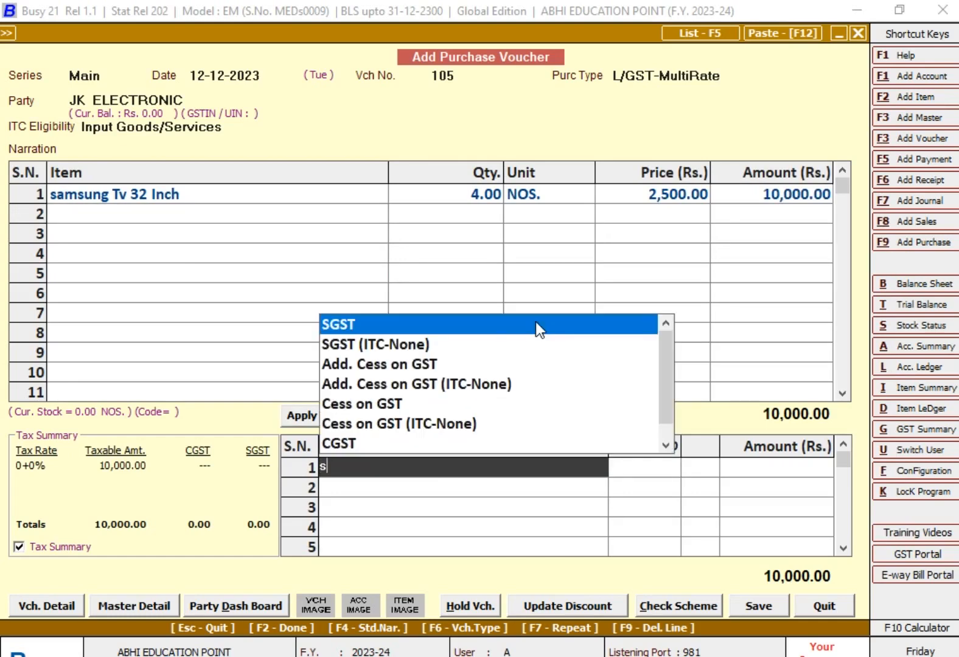
key("BackSpace")
key("BackSpace")
Step: Set the price of the samsung Tv 32 Inch line to 12500
key("Up")
key("Right")
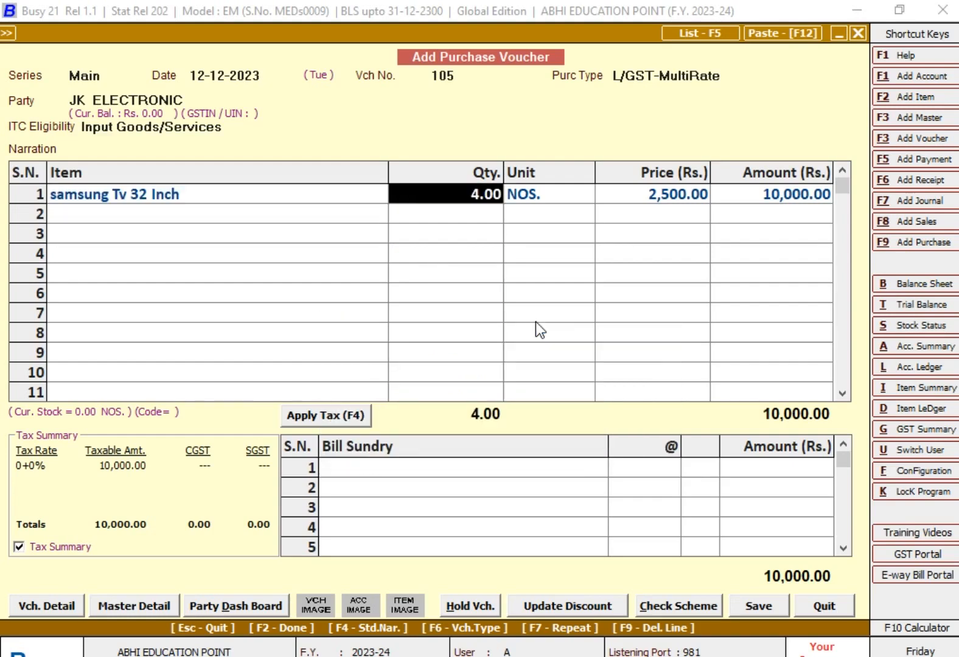
key("Right")
type("12500")
key("Return")
key("Return")
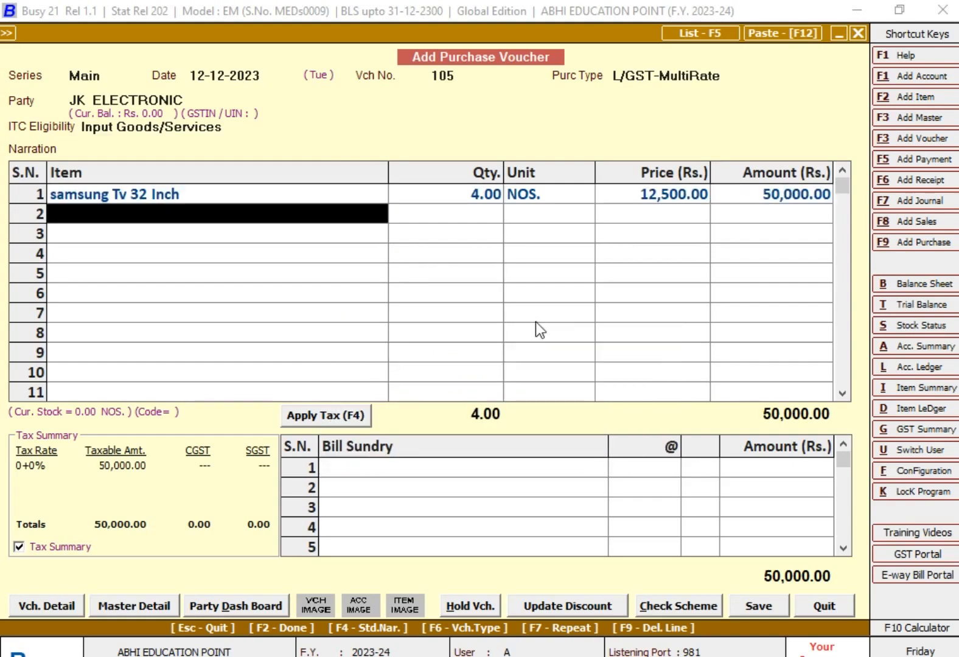
Step: Add SGST and CGST as bill sundries at 9% each
key("Return")
type("s")
key("Return")
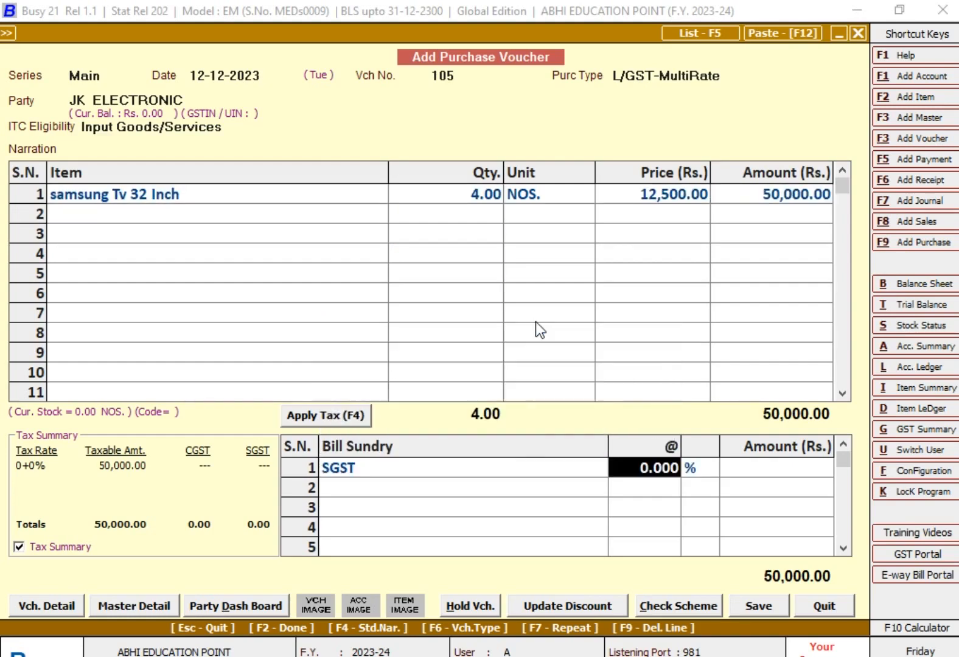
type("9")
key("Return")
key("Return")
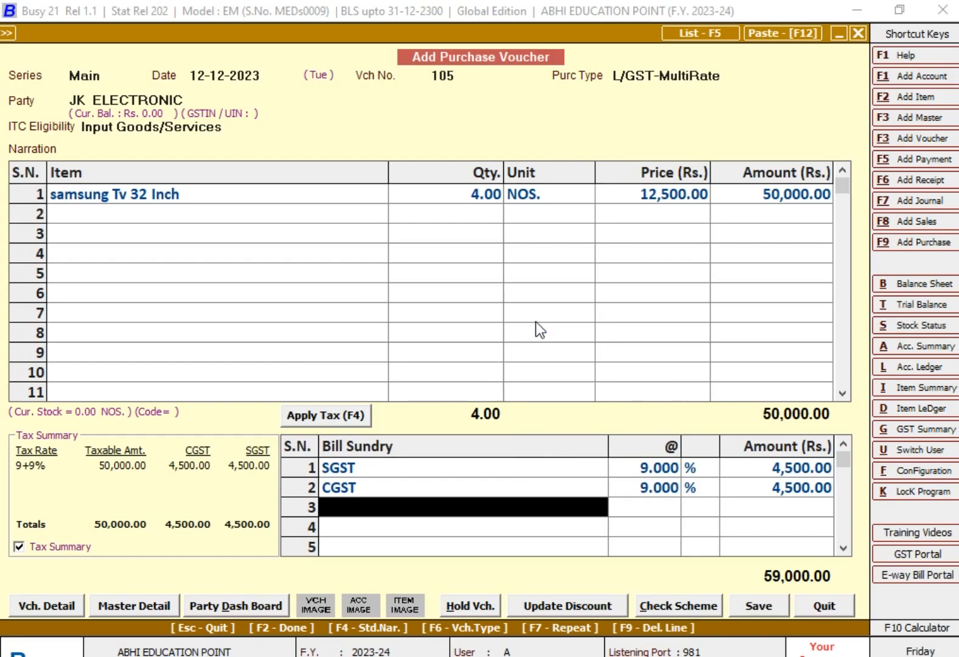
Step: Save the purchase voucher as a tax invoice for the unregistered party with the default New Ref. bill adjustment, and leave voucher entry
key("F2")
key("Left")
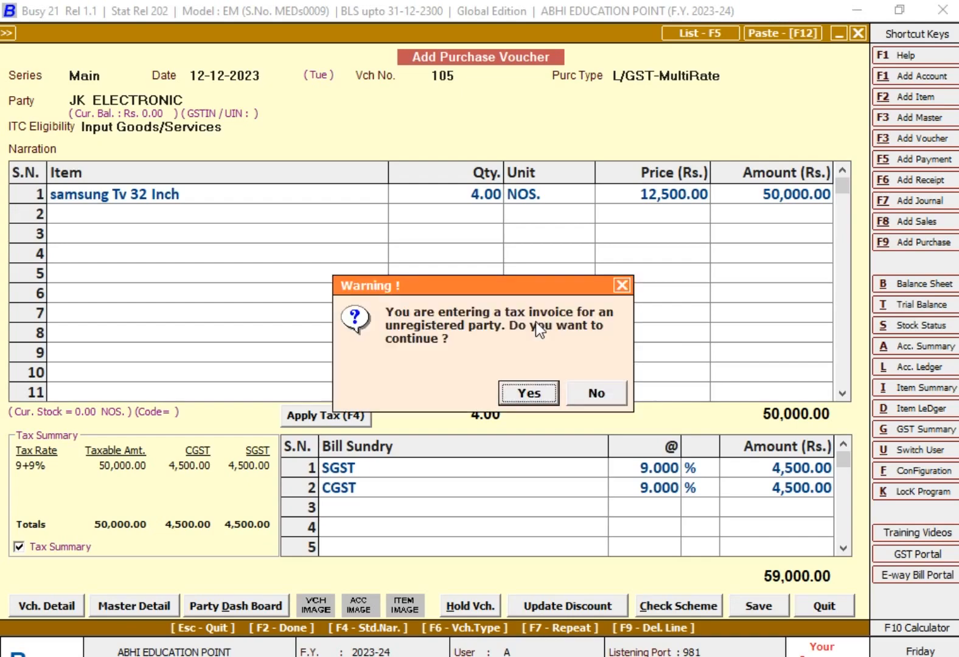
key("Return")
key("Return")
key("Return")
key("Return")
key("Return")
key("Return")
key("Return")
key("Return")
key("Return")
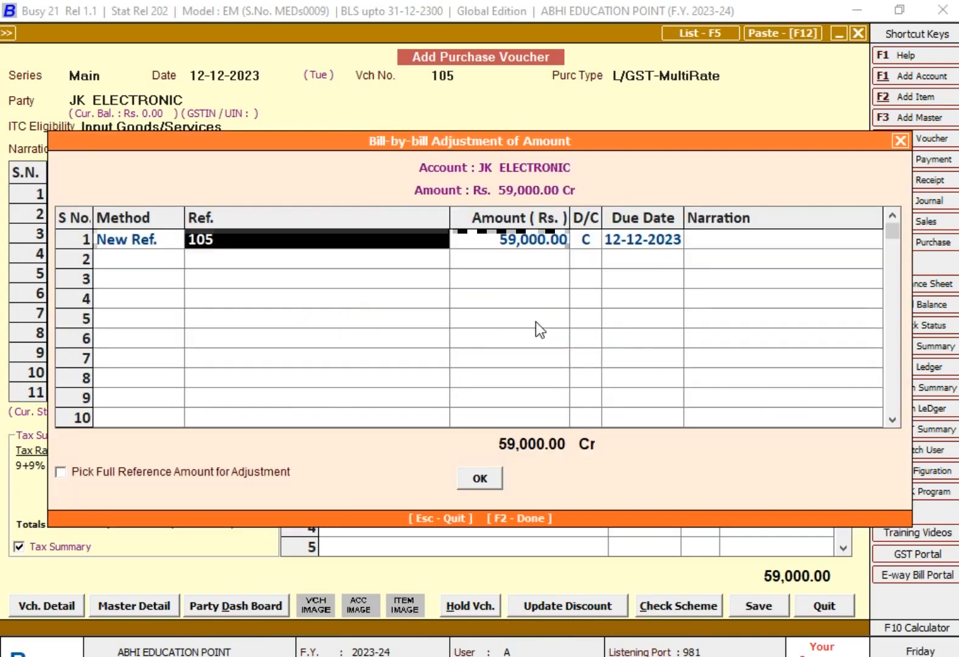
key("Return")
key("Return")
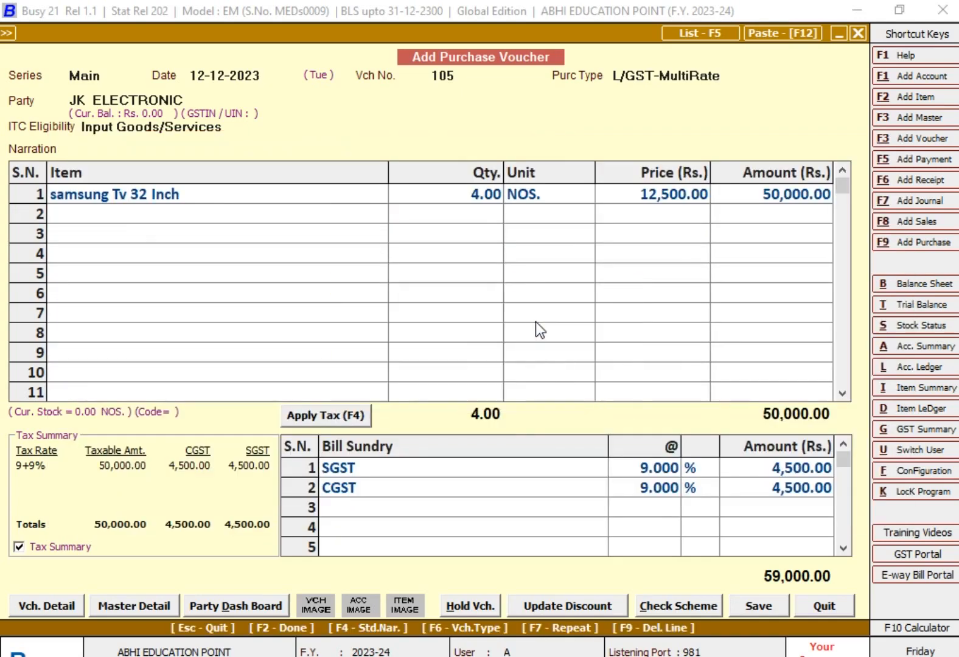
key("Escape")
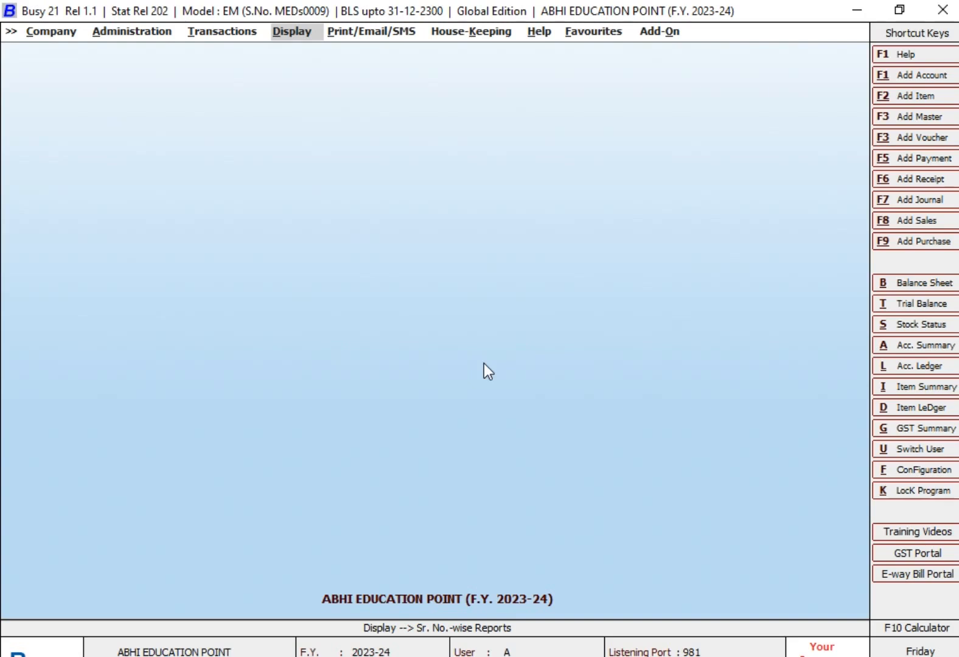
Step: Open the Item Serial No. Stock report among the serial-number-wise reports
key("Return")
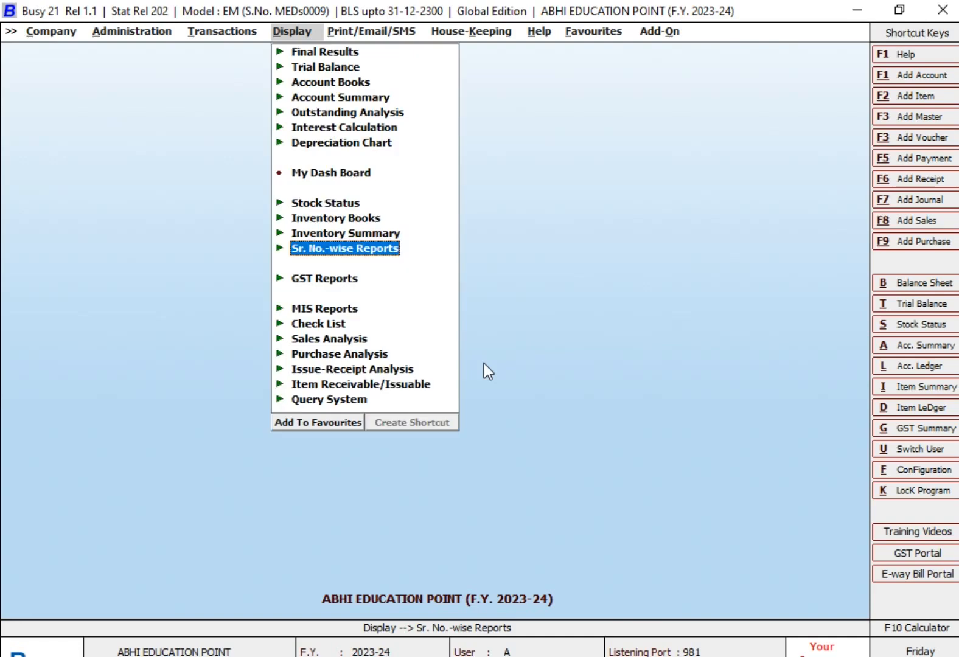
key("Return")
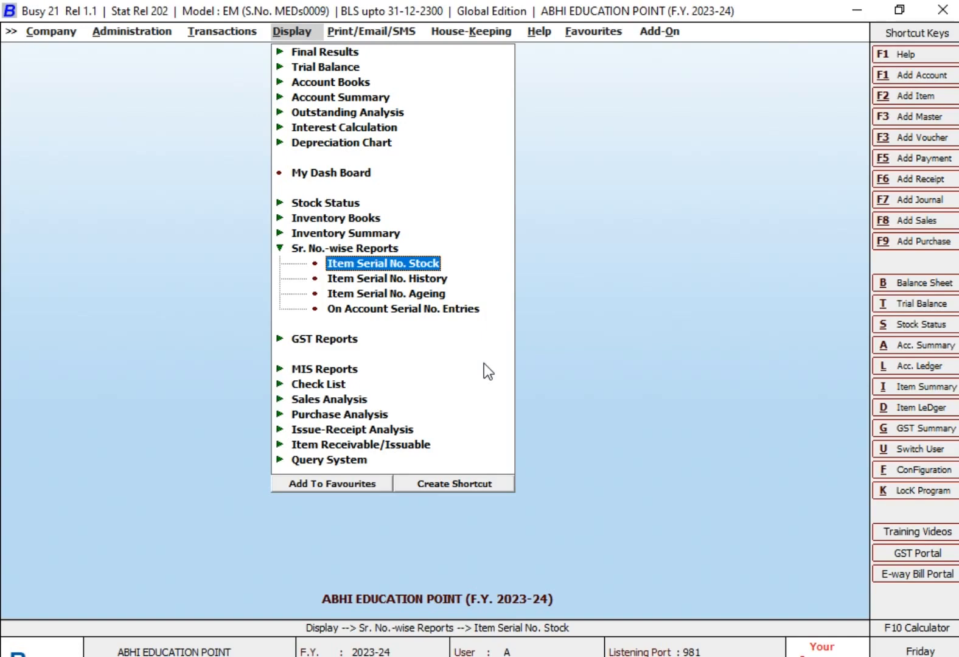
key("Return")
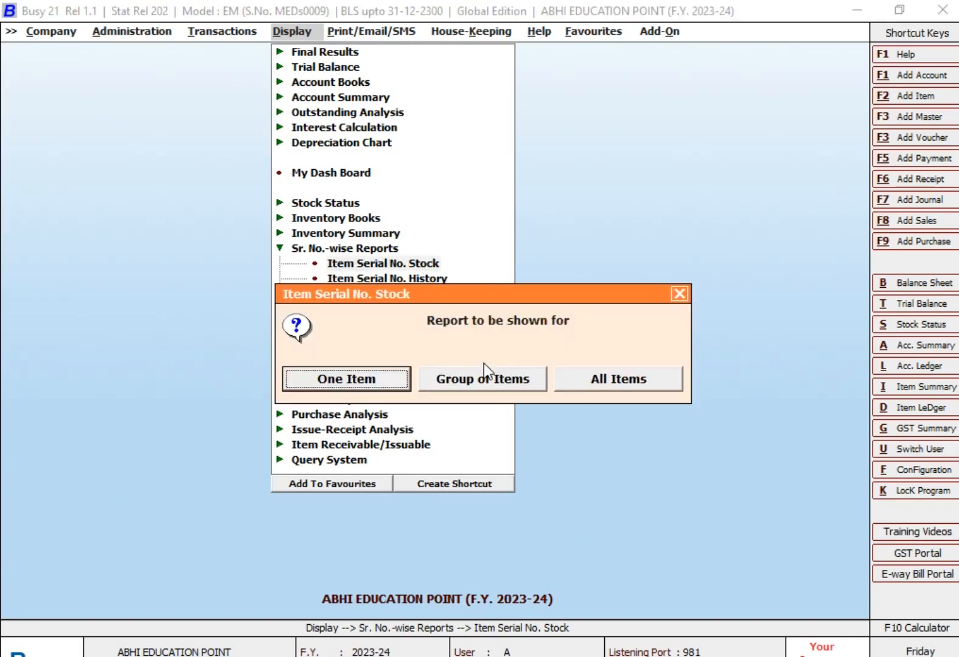
Step: Examine the One Item, Group of Items and All Items choices for the serial number stock report
key("Right")
key("Right")
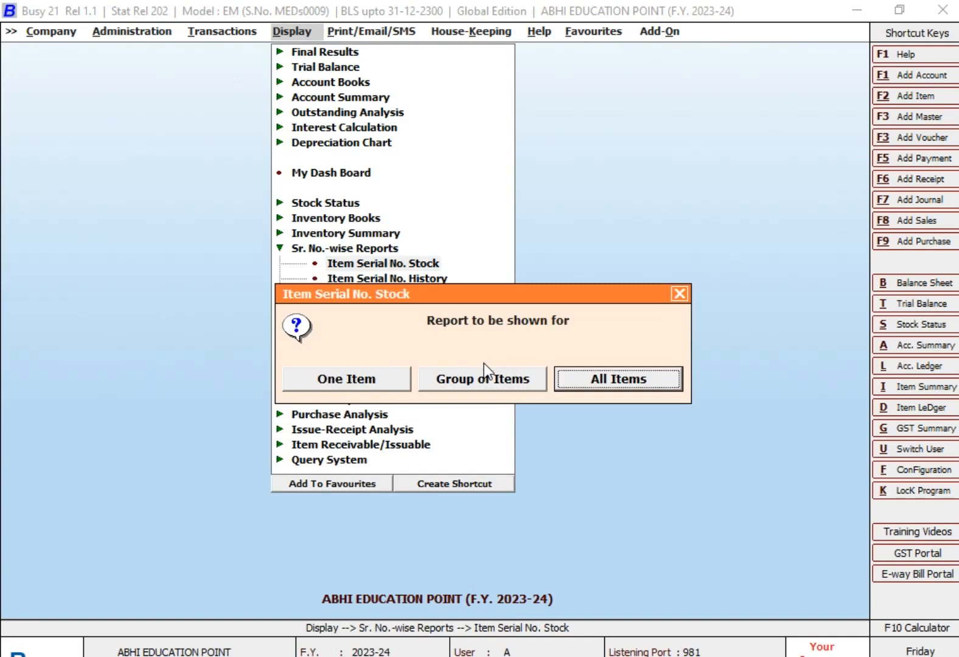
key("Left")
key("Left")
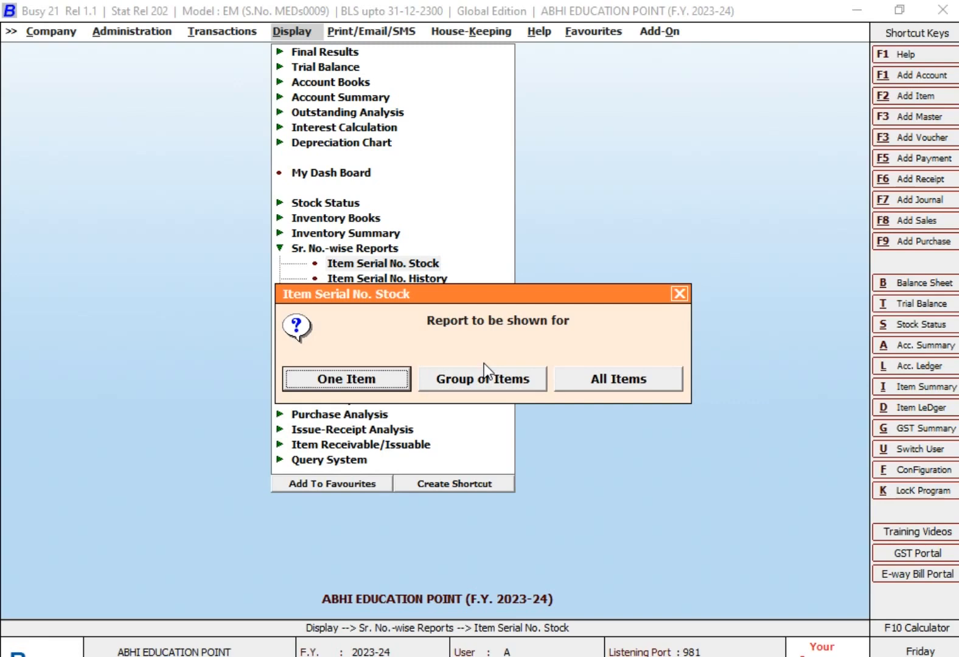
key("Right")
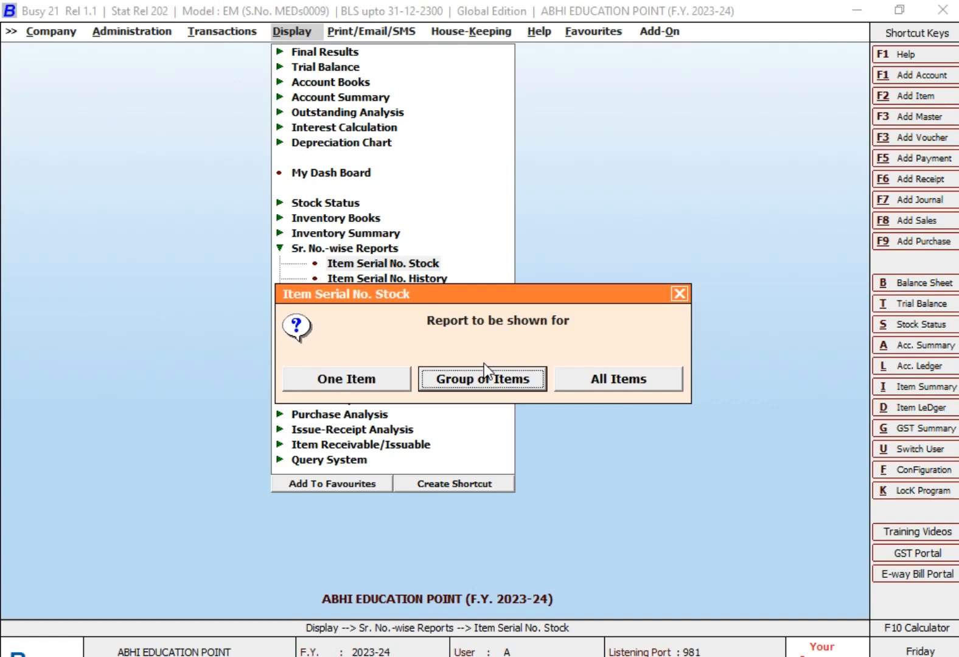
key("Right")
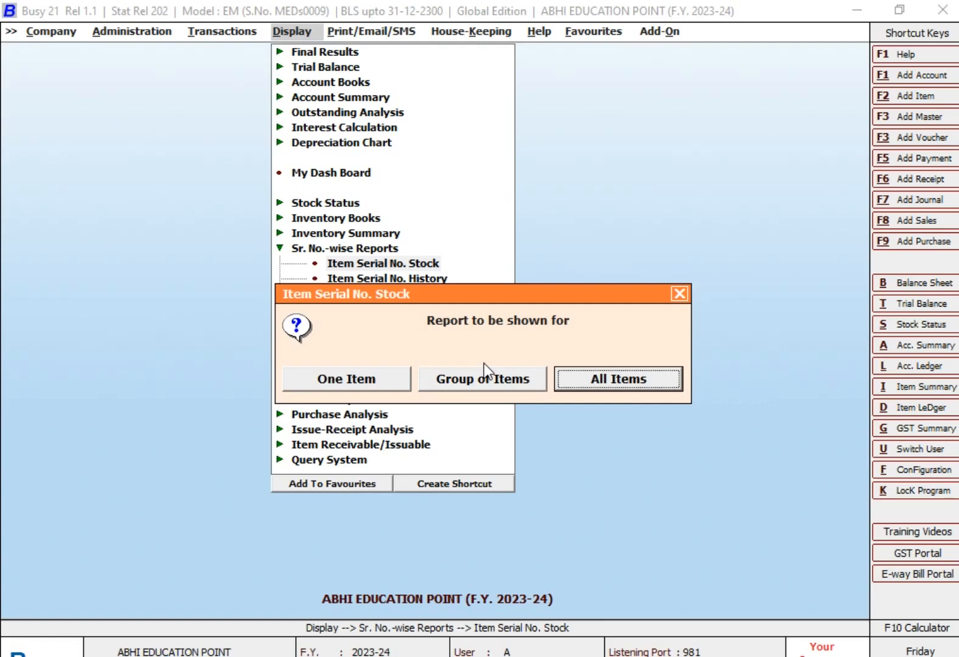
key("Left")
key("Left")
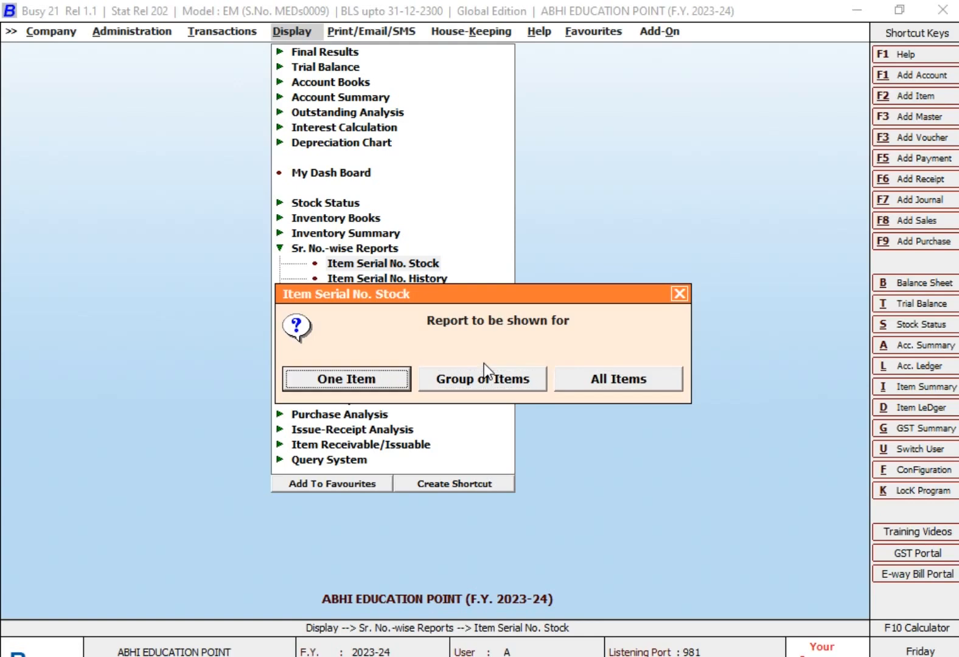
Step: Generate the serial number stock report for the single item samsung Tv 32 Inch as on 31-12-2023, with serial number values shown
key("Return")
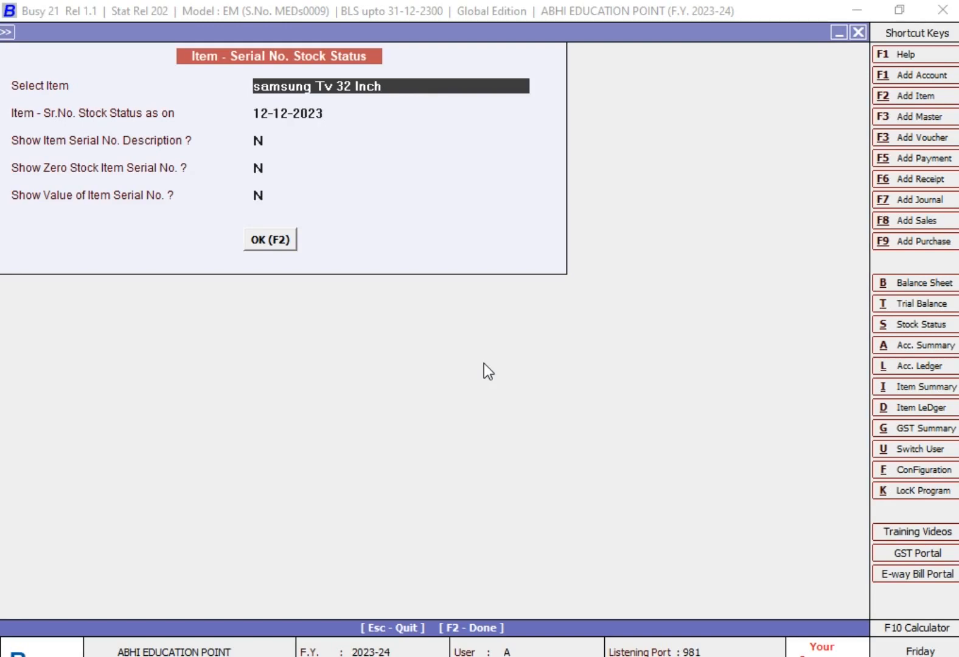
type("SA")
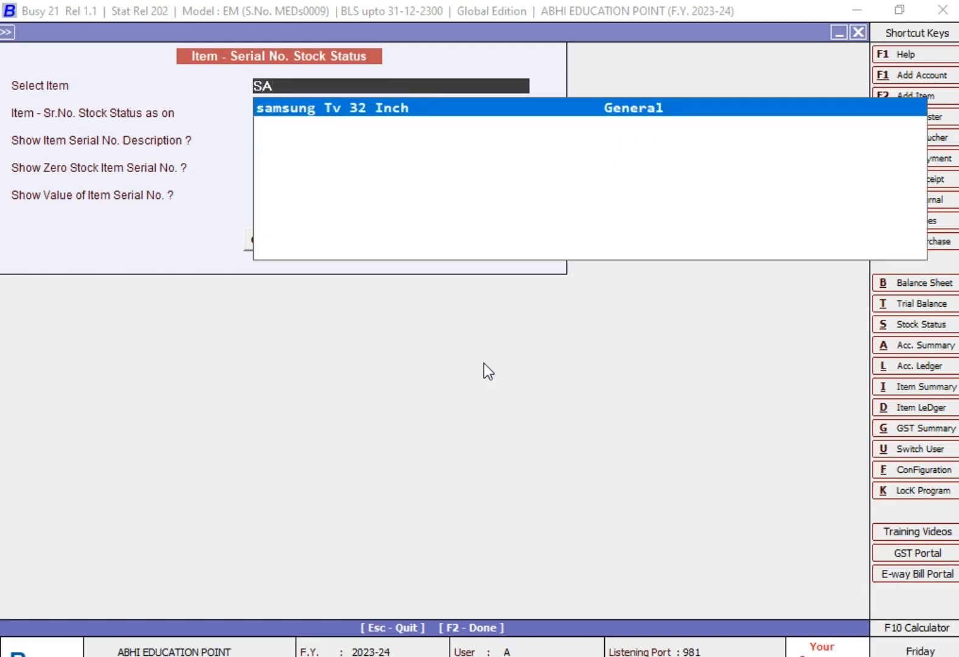
key("Return")
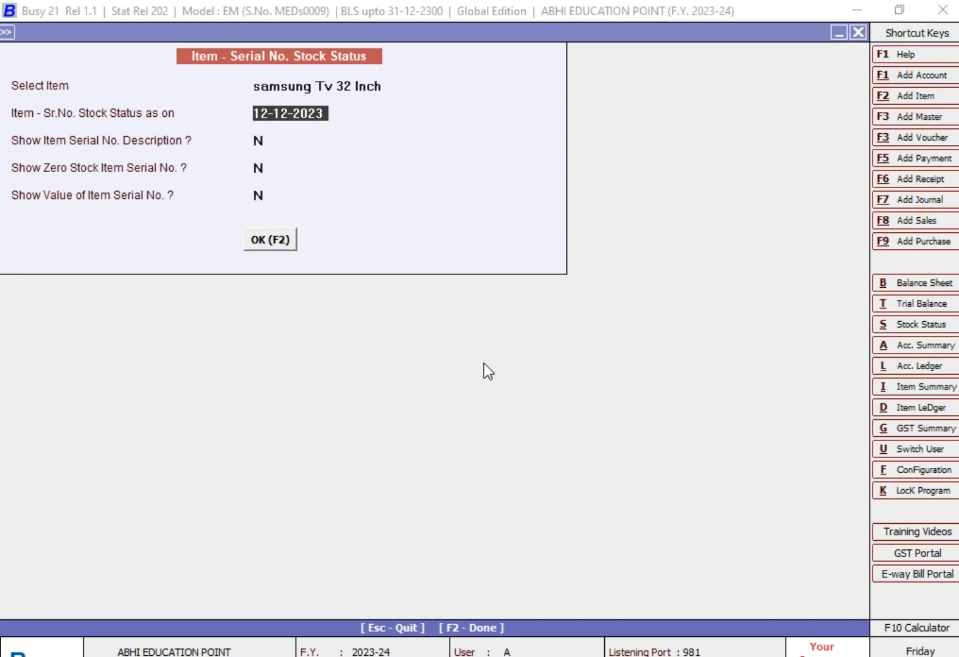
type("31-12")
key("Return")
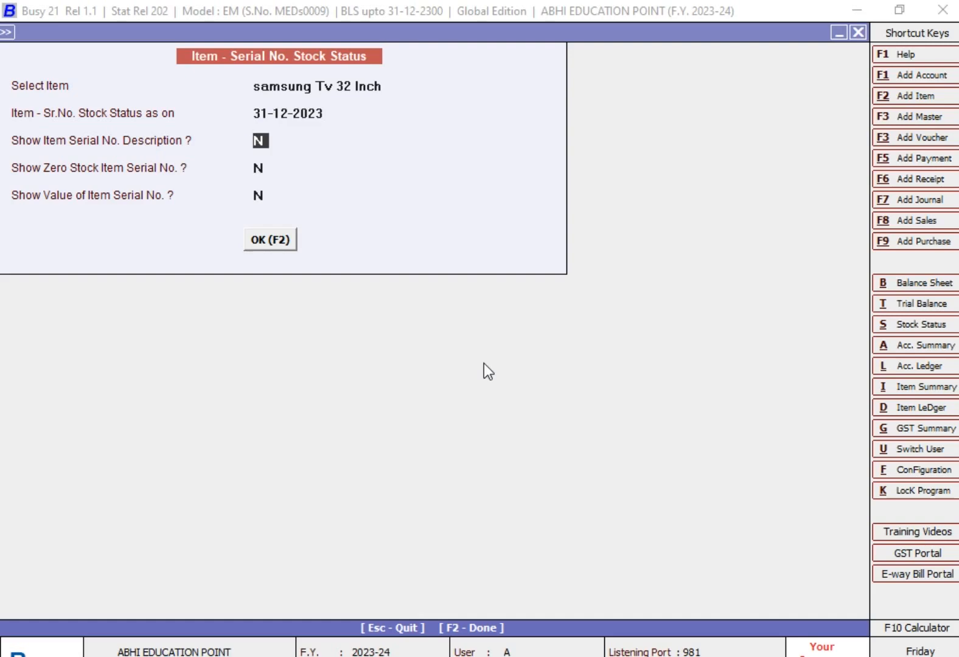
key("Return")
key("Return")
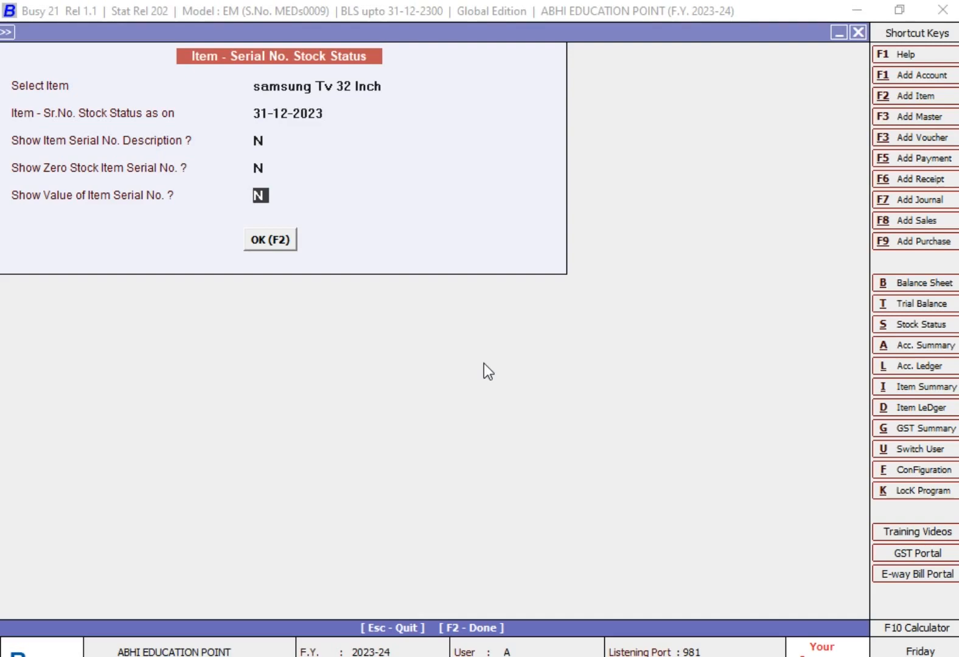
type("Y")
key("Return")
key("Return")
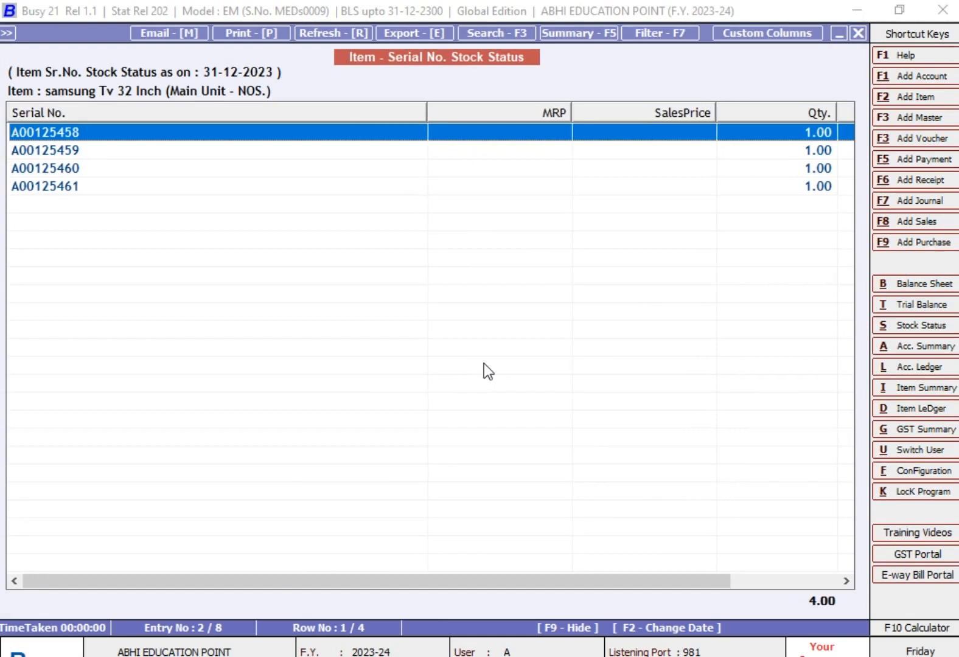
Step: Examine the listed serial numbers with their quantity and value columns, and close the stock report
key("Down")
key("Down")
key("Up")
key("Up")
key("Down")
key("Down")
key("Down")
key("Up")
key("Up")
key("Up")
key("Right")
key("Right")
key("Right")
key("Right")
key("Right")
key("Right")
key("Right")
key("Down")
key("Down")
key("Down")
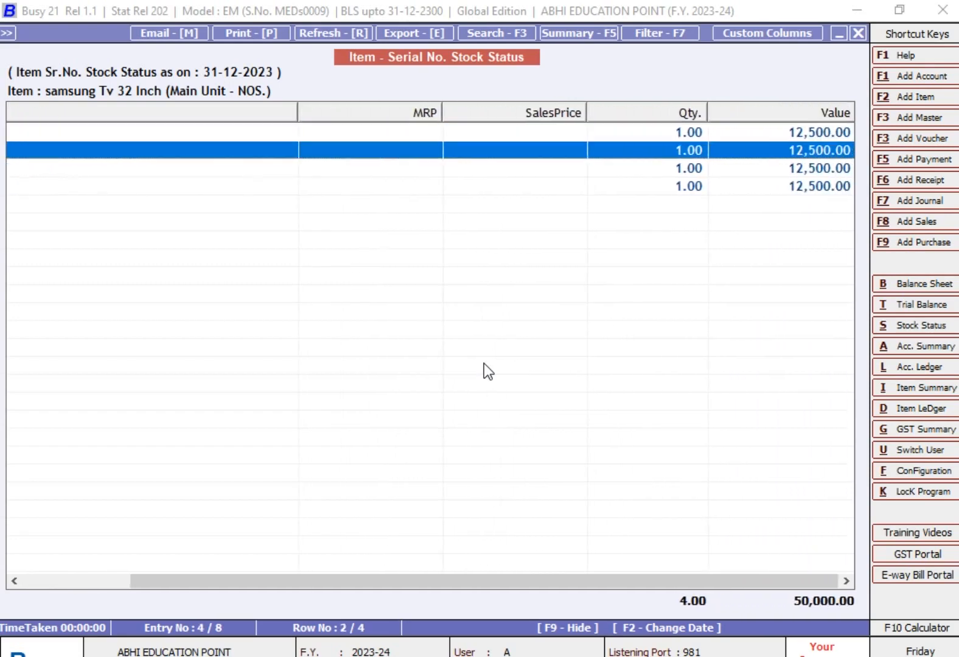
key("Up")
key("Up")
key("Up")
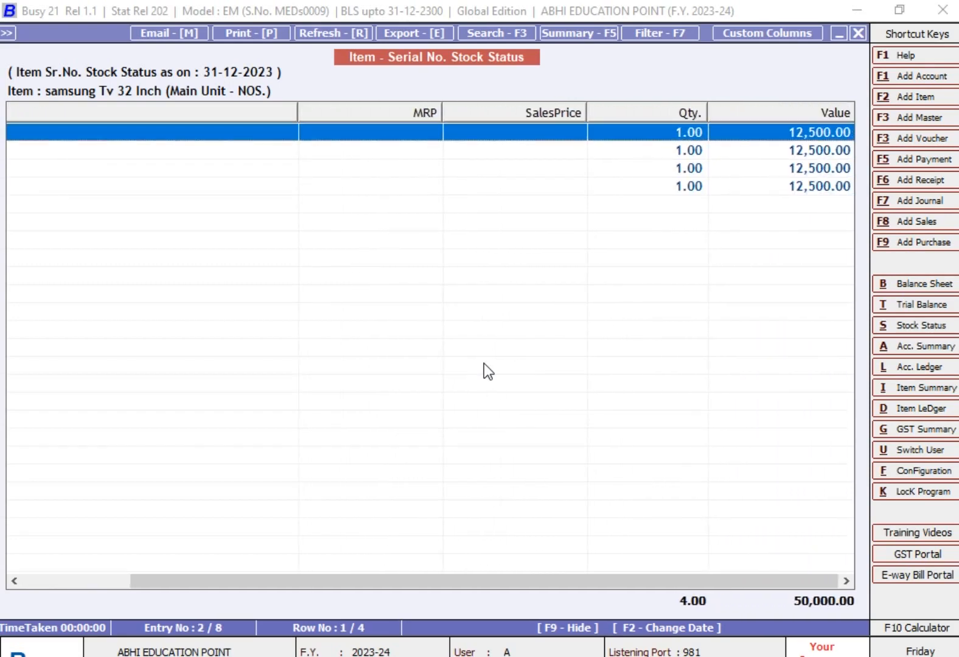
key("Left")
key("Left")
key("Left")
key("Left")
key("Left")
key("Left")
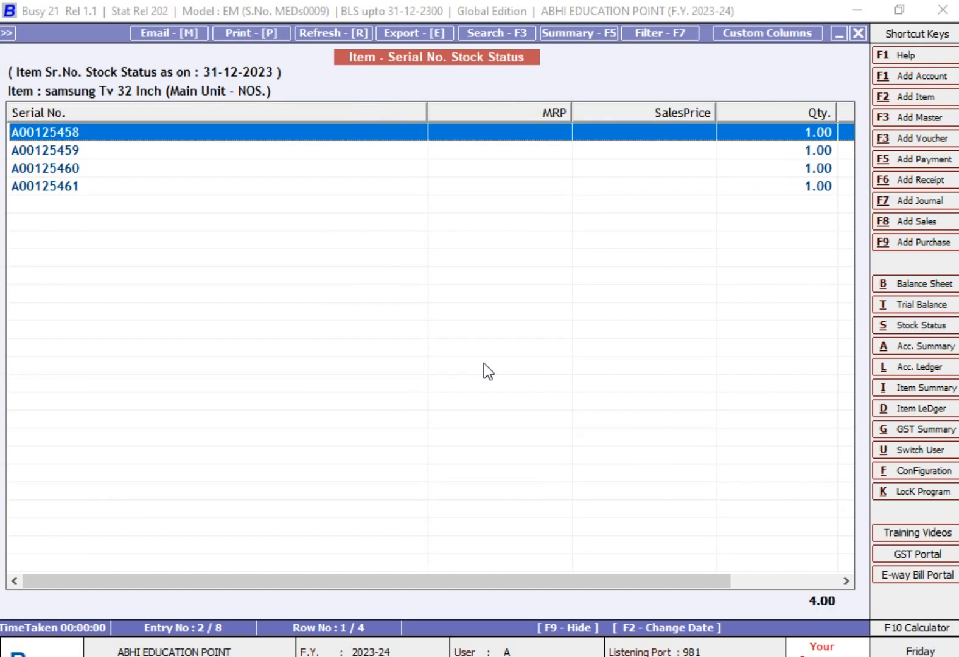
key("Escape")
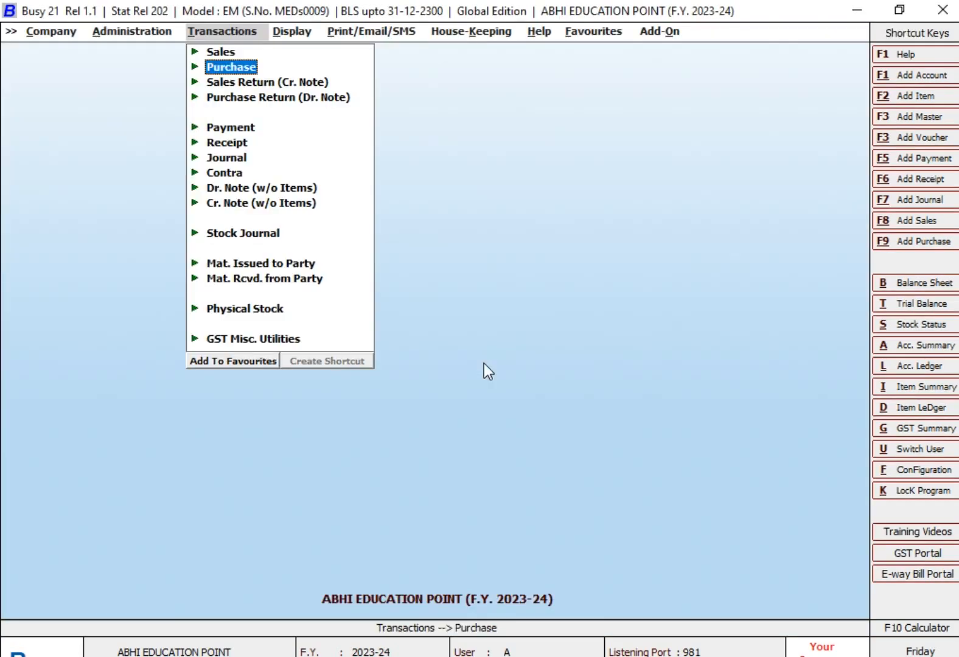
Step: Start a new sales voucher in the Main series dated 20-12-2023
key("Up")
key("Return")
key("Return")
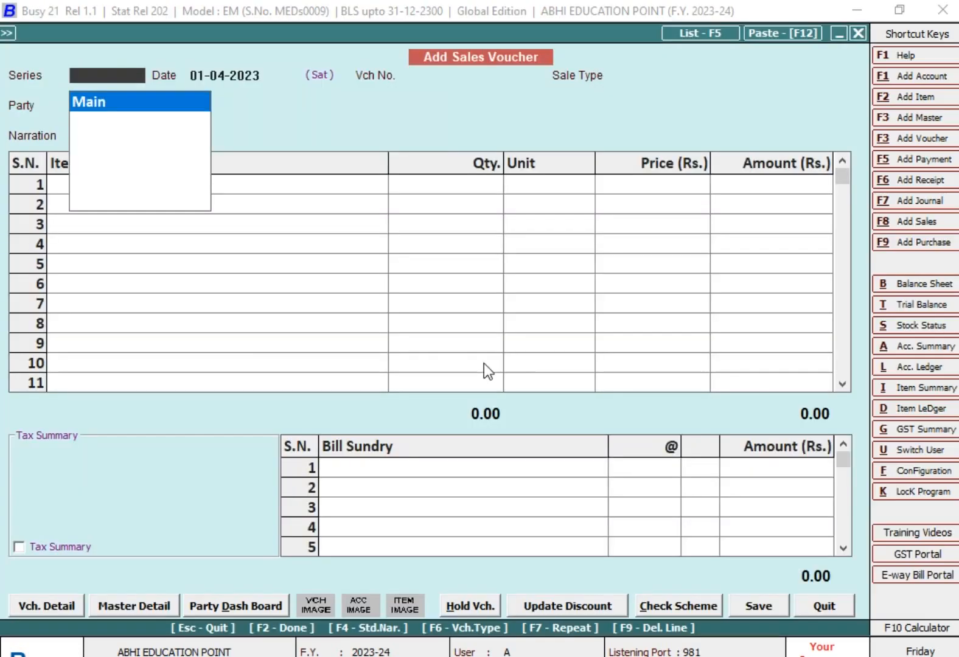
key("Return")
type("20-12")
key("Return")
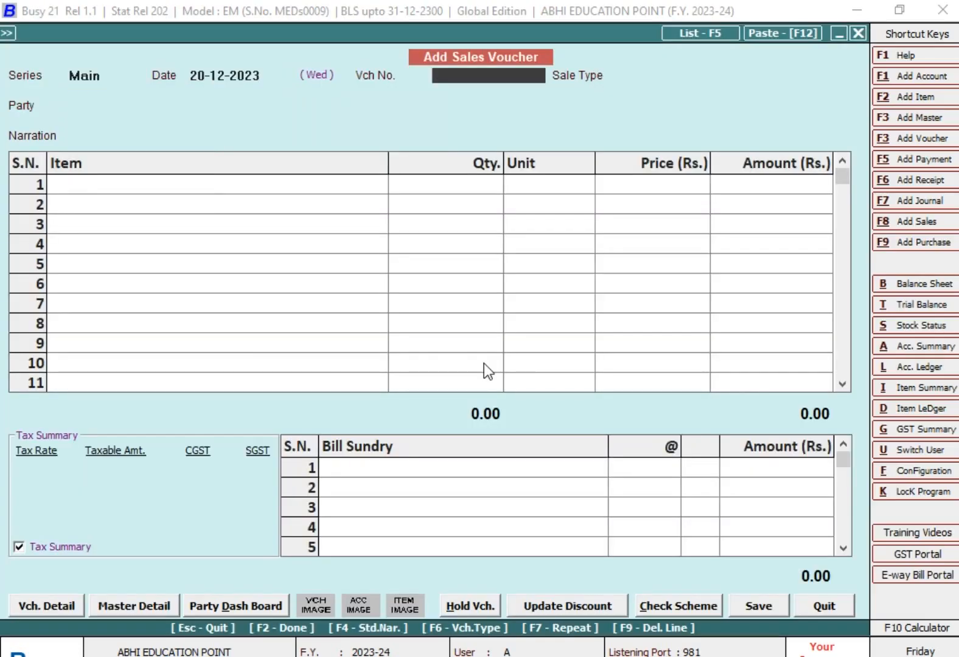
Step: Set the voucher number to A0058 and the sale type to L/GST-MultiRate
type("A0058")
key("Return")
type("L")
key("Down")
key("Down")
key("Down")
key("Down")
key("Down")
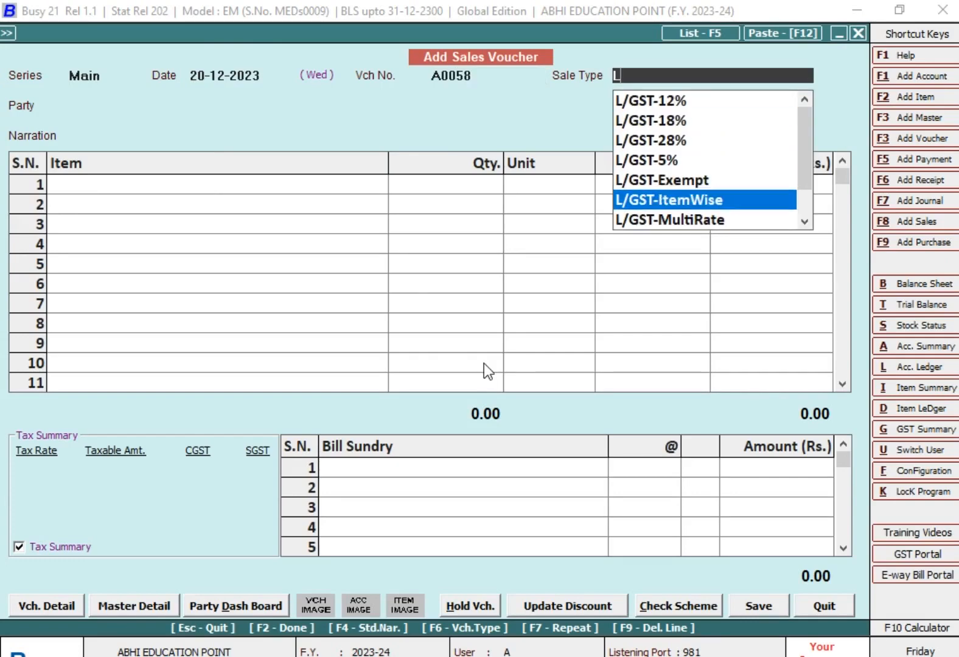
key("Down")
key("Return")
type("MR")
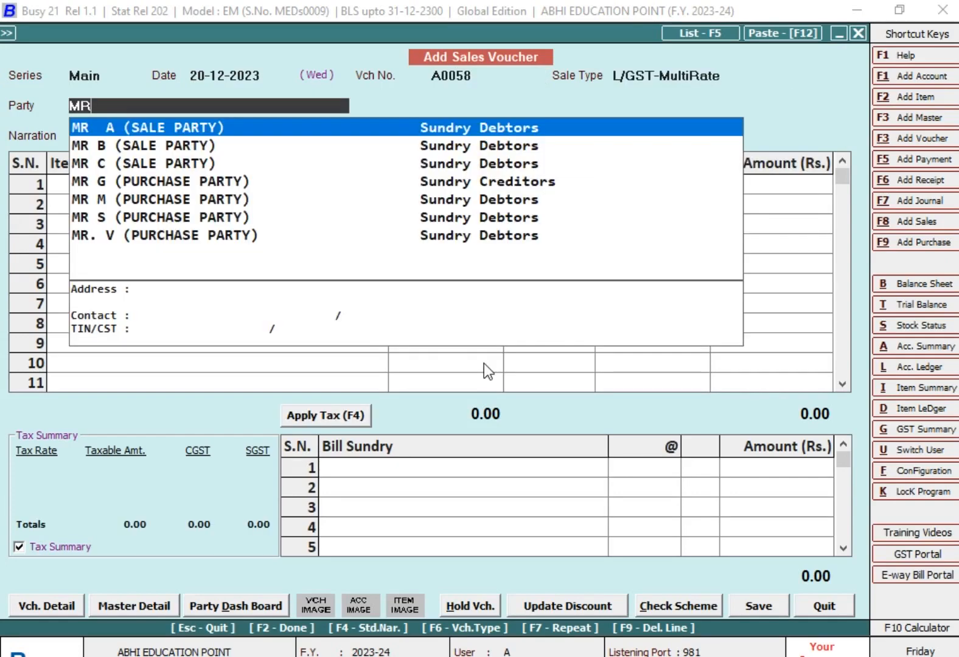
key("Down")
key("Down")
key("Down")
key("Down")
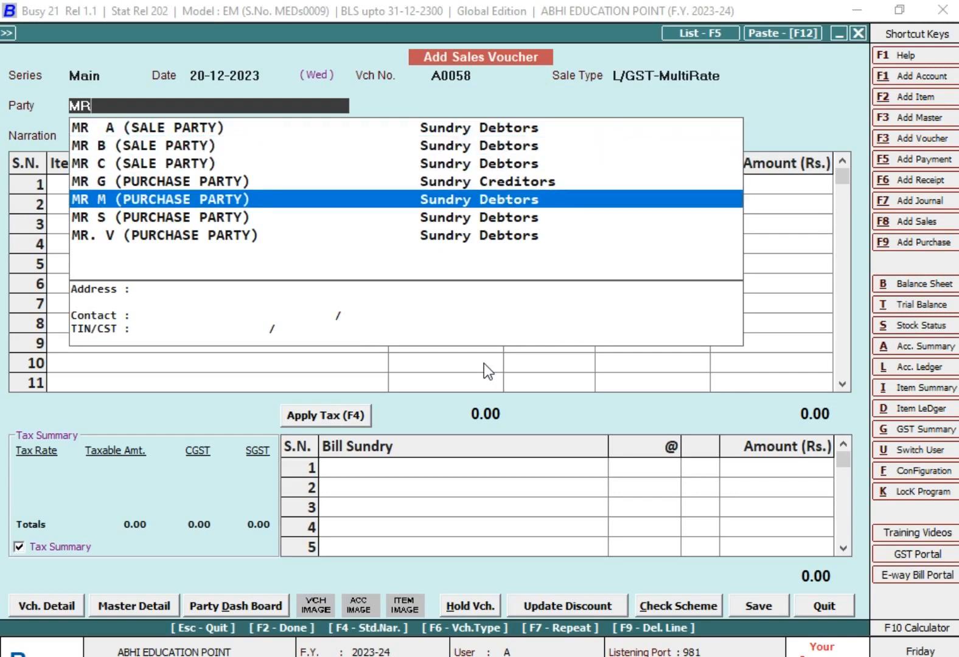
key("Down")
key("Return")
Step: Set the voucher's party to MR B (SALE PARTY) and leave the narration blank
key("Up")
type("M")
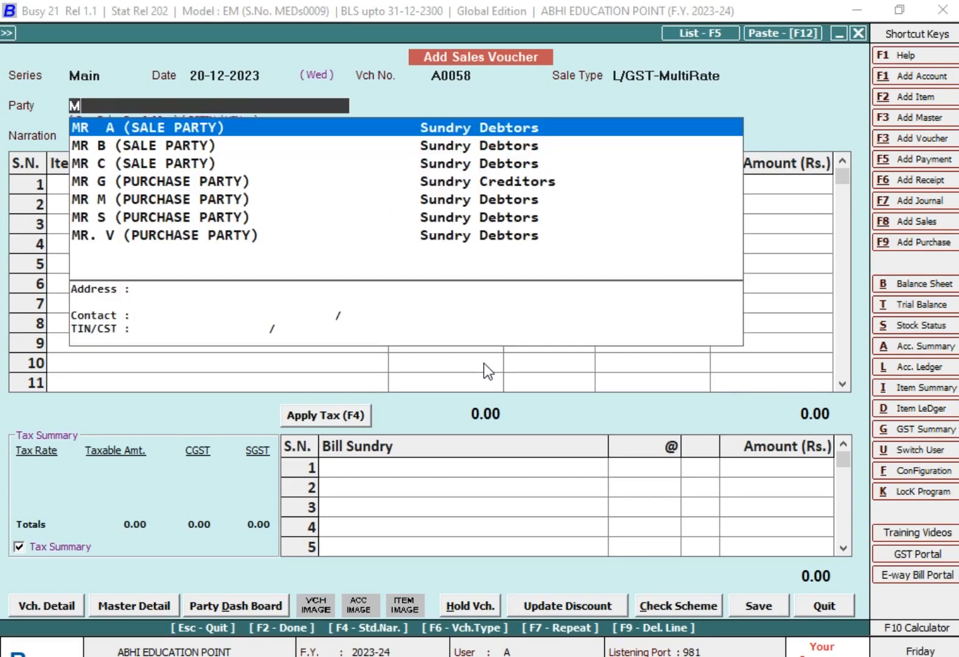
type("R")
key("Down")
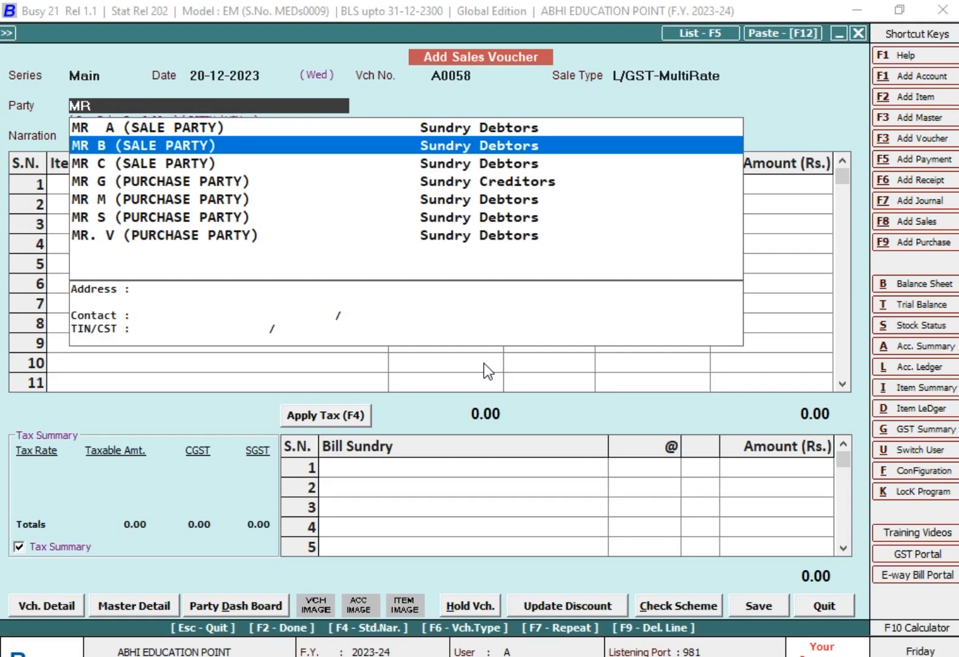
key("Return")
key("Return")
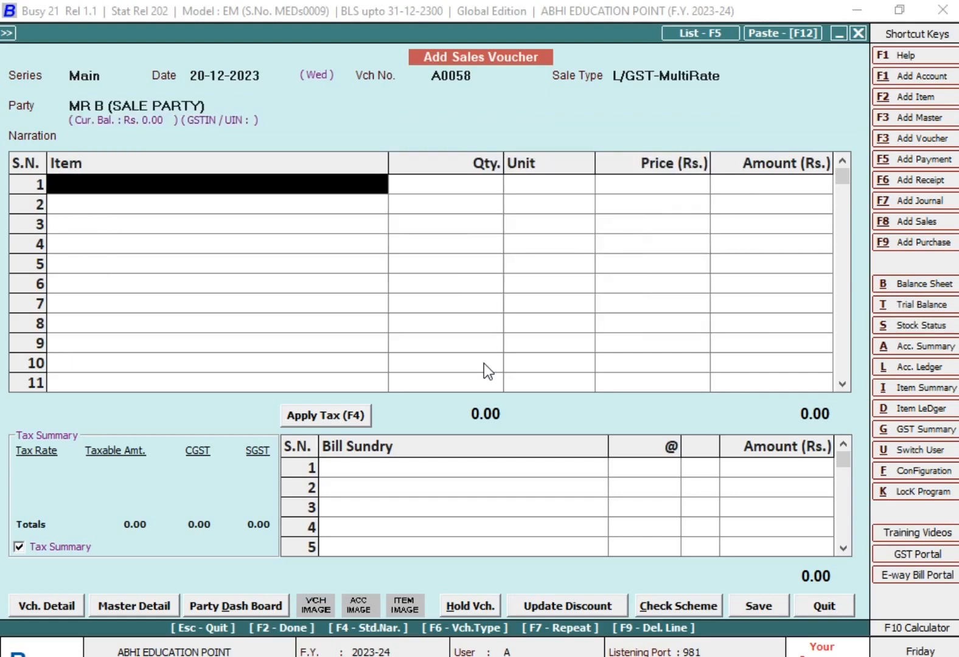
Step: Add samsung Tv 32 Inch to the first item row with quantity 1 NOS. and open its serial number adjustment
type("sa")
key("Return")
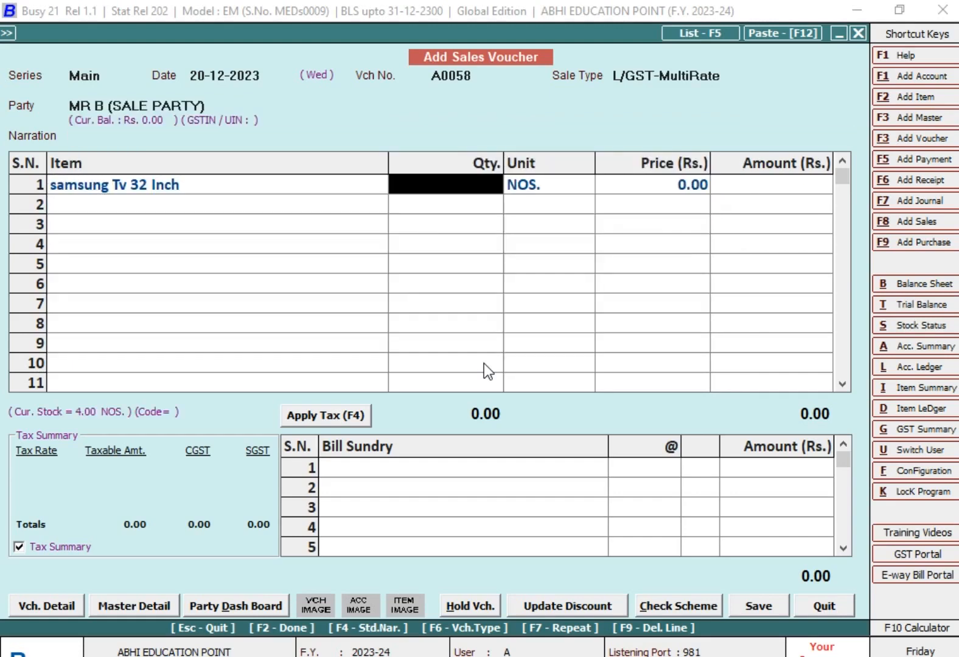
type("1")
key("Return")
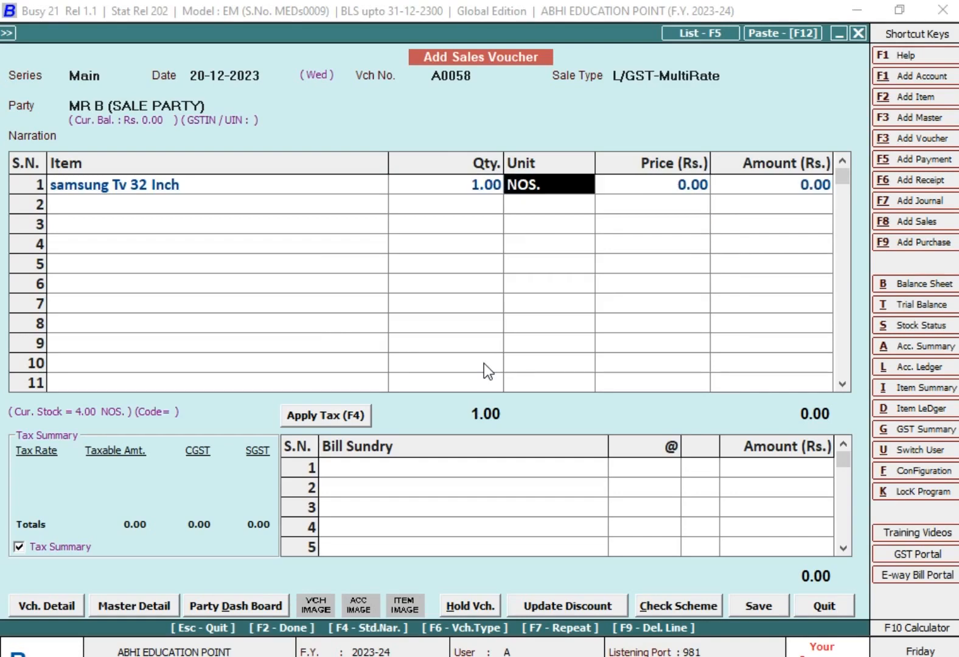
key("Return")
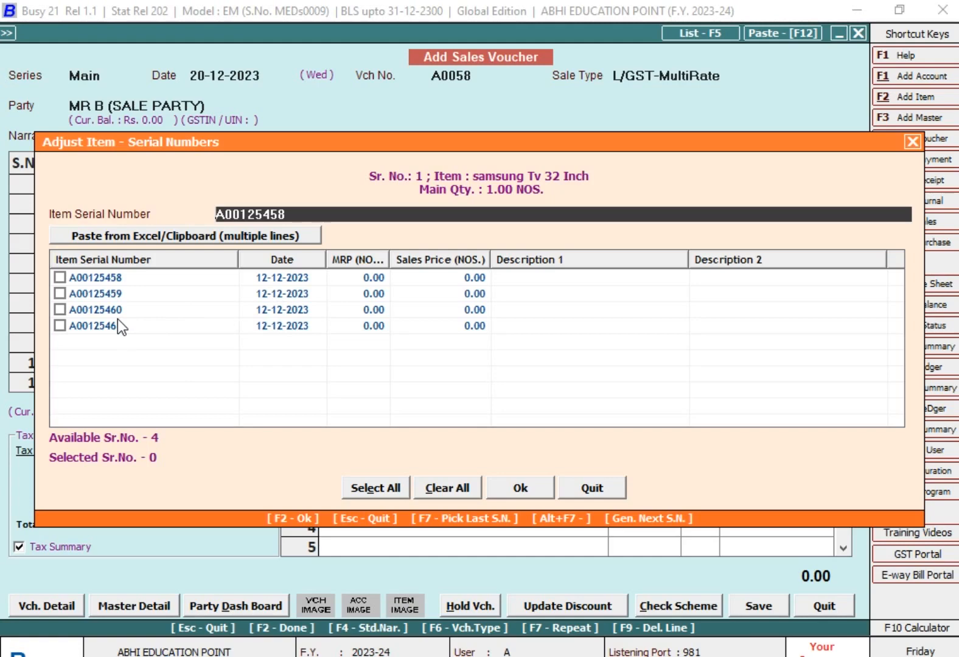
Step: Try picking serial number A00125460 from the list, and clear both that pick and the serial number entry
left_click(59, 309)
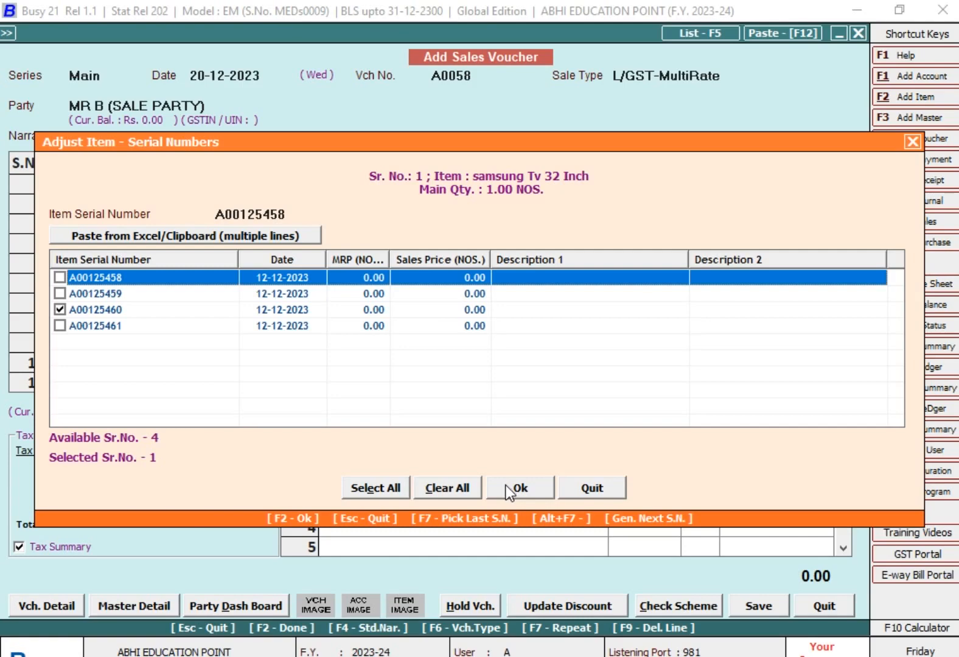
left_click(309, 214)
key("BackSpace")
key("BackSpace")
key("BackSpace")
key("BackSpace")
key("BackSpace")
key("BackSpace")
key("BackSpace")
key("BackSpace")
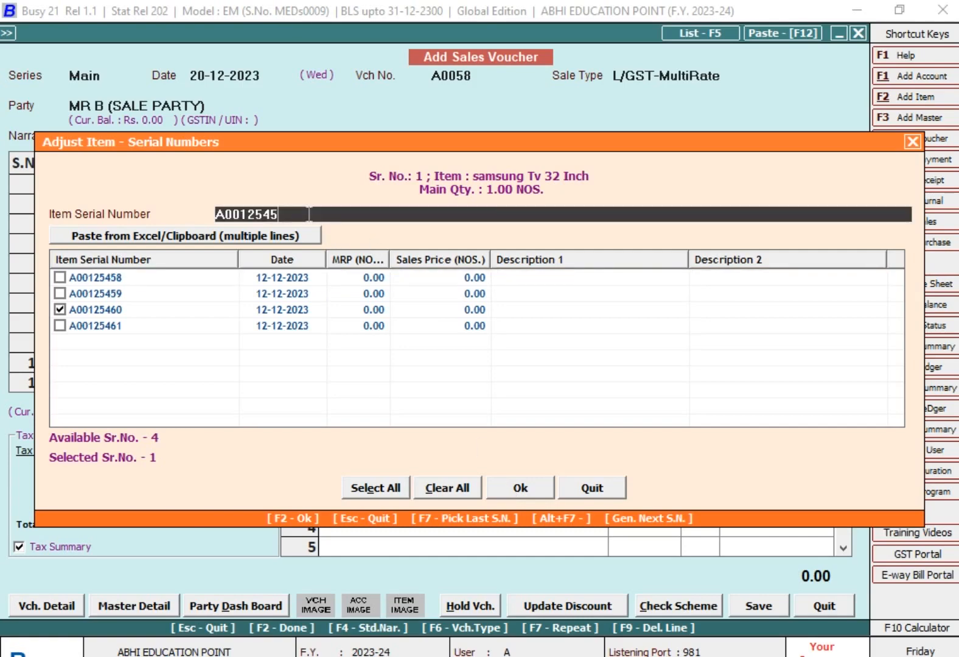
key("BackSpace")
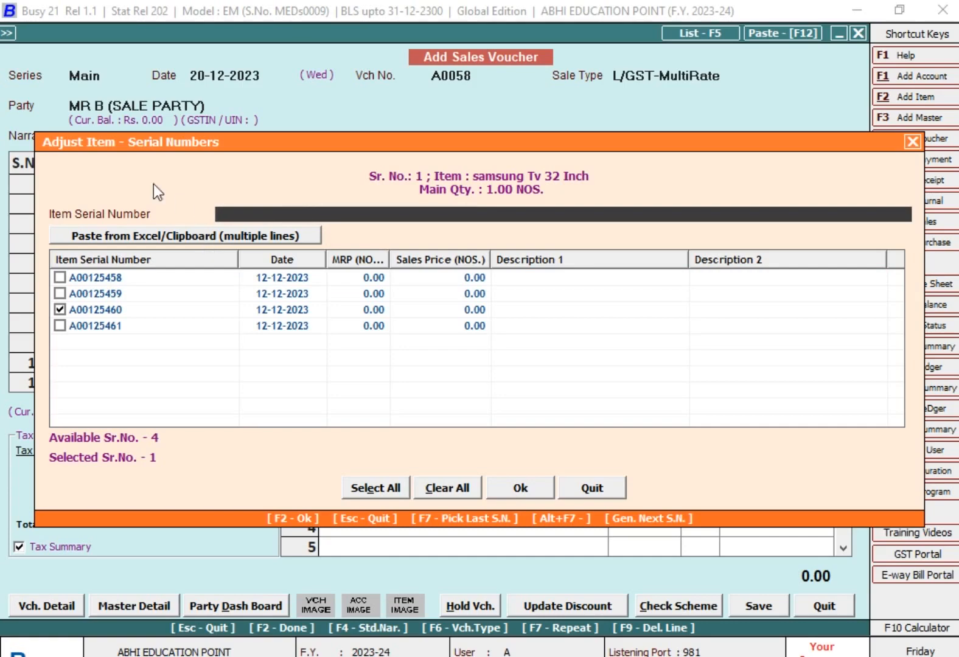
left_click(61, 309)
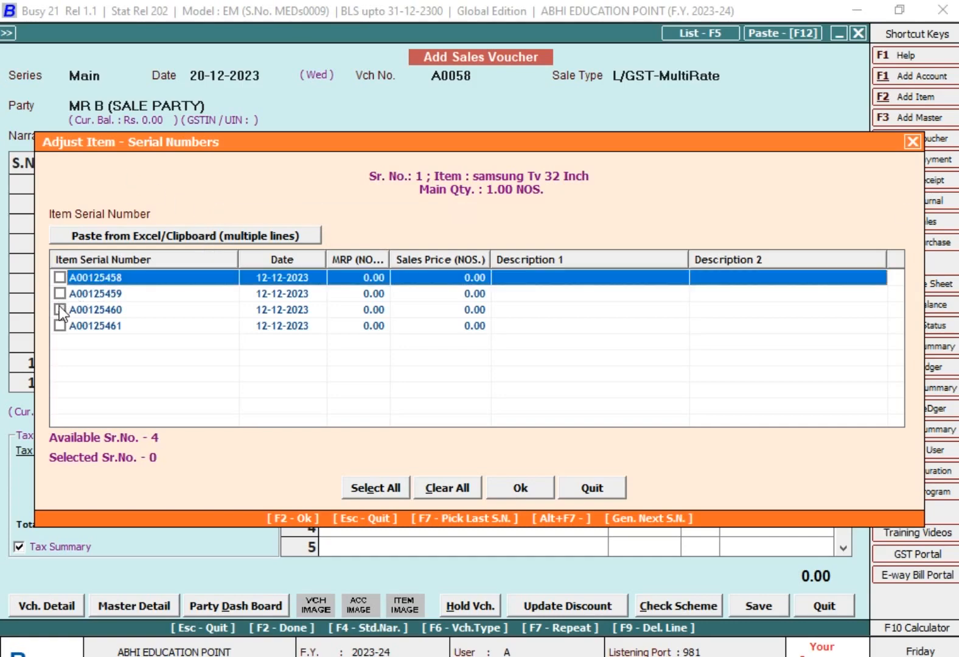
Step: Select the TV's serial number by entering A00125460 in the serial number entry
left_click(234, 212)
type("A")
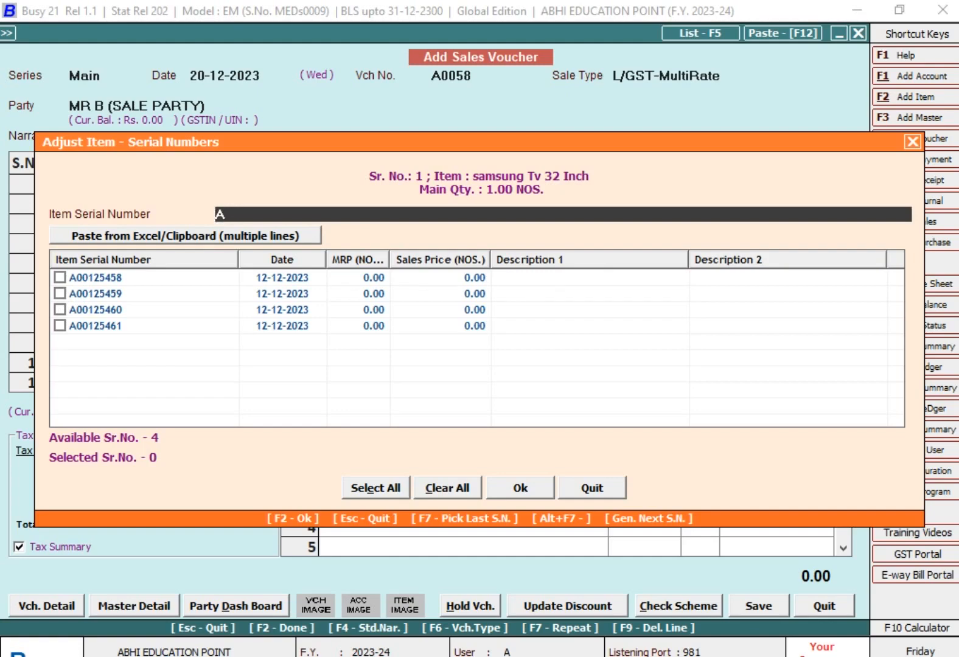
type("00125460")
key("Return")
Step: Change which serial numbers are ticked in the list, keep a single one selected, and accept the serial number adjustment
left_click(100, 327)
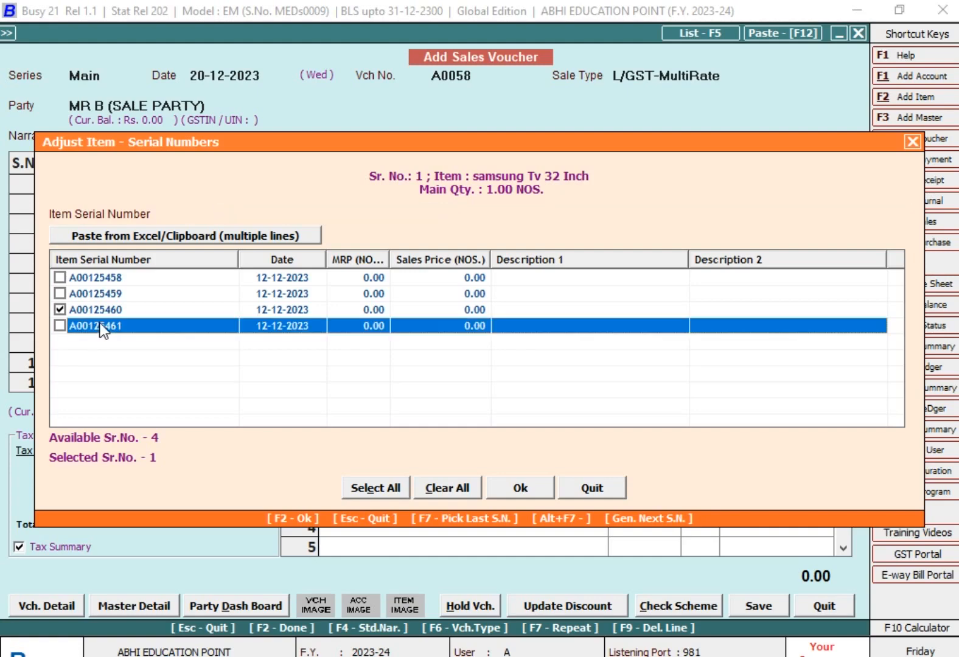
left_click(60, 327)
left_click(61, 278)
left_click(59, 310)
left_click(59, 326)
left_click(520, 489)
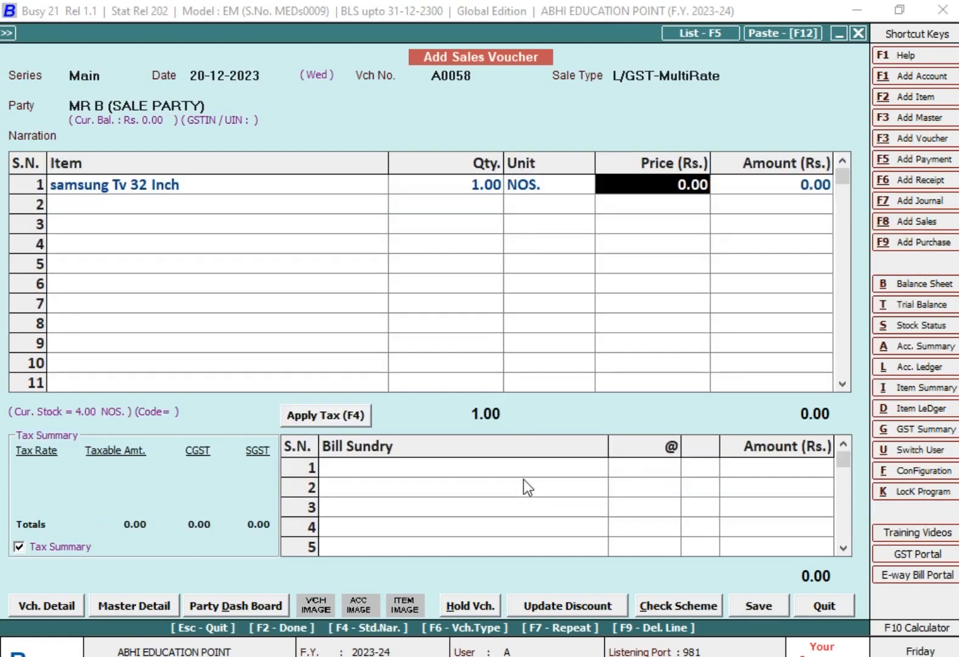
Step: Set the TV's price to Rs. 15,000 and add SGST and CGST as bill sundries at 9% each
type("15000")
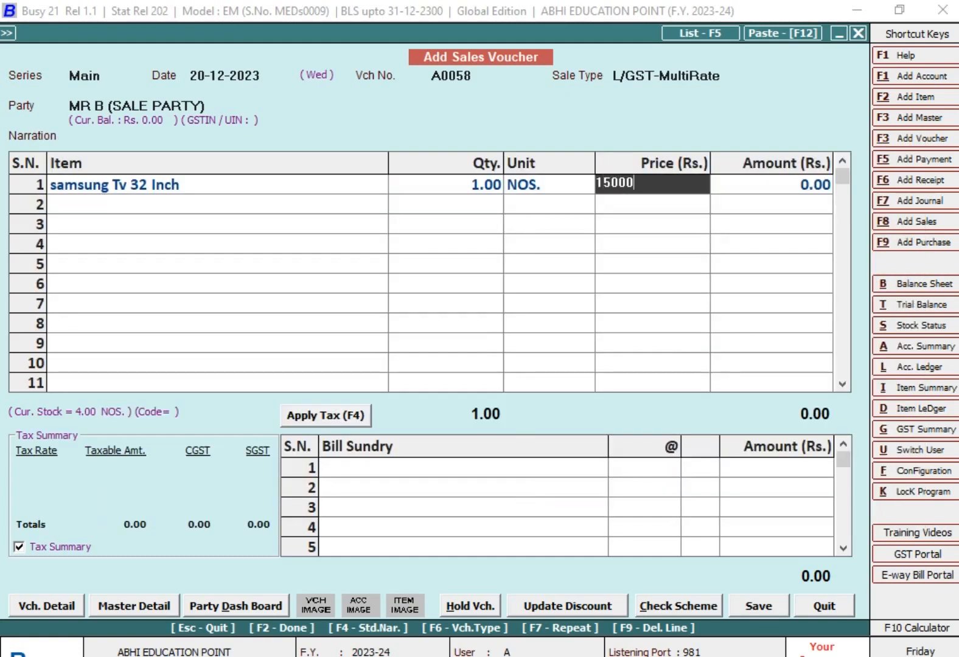
key("Return")
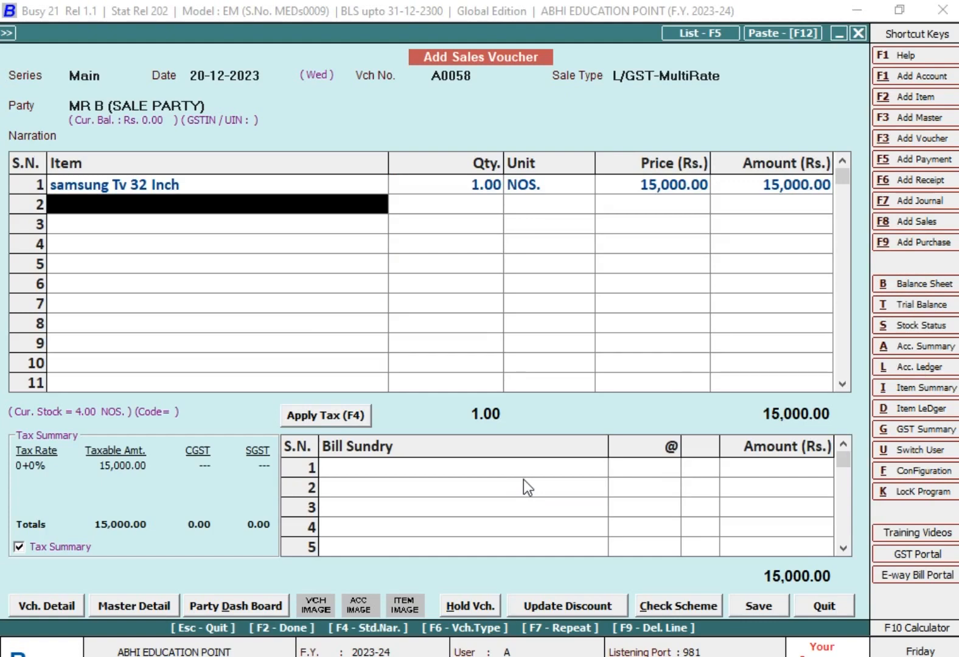
key("Return")
key("Return")
type("9")
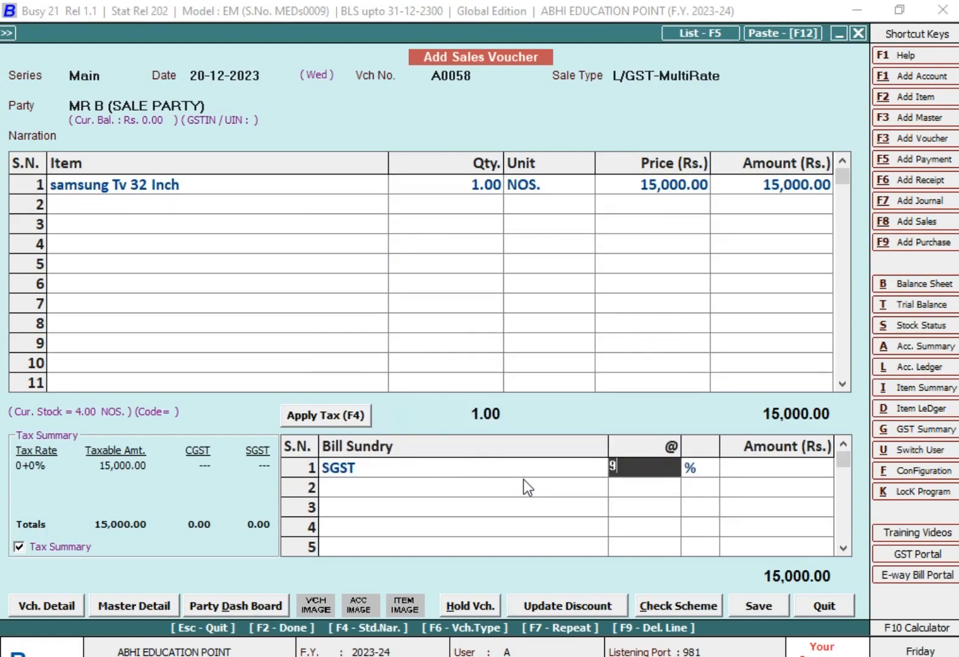
key("Return")
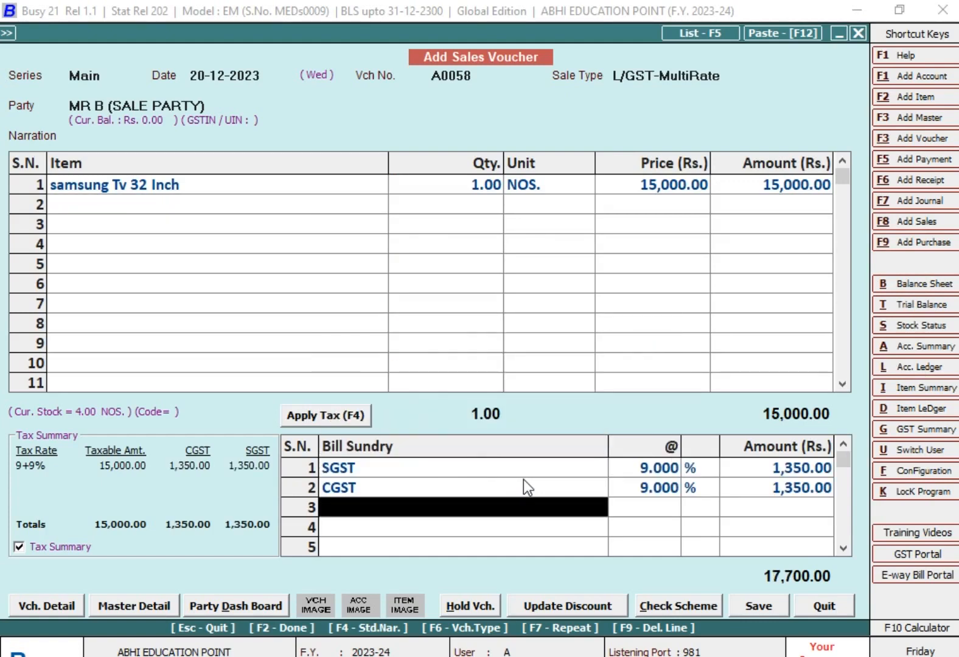
Step: Save the sales voucher with the default New Ref. bill adjustment against A0058
key("Return")
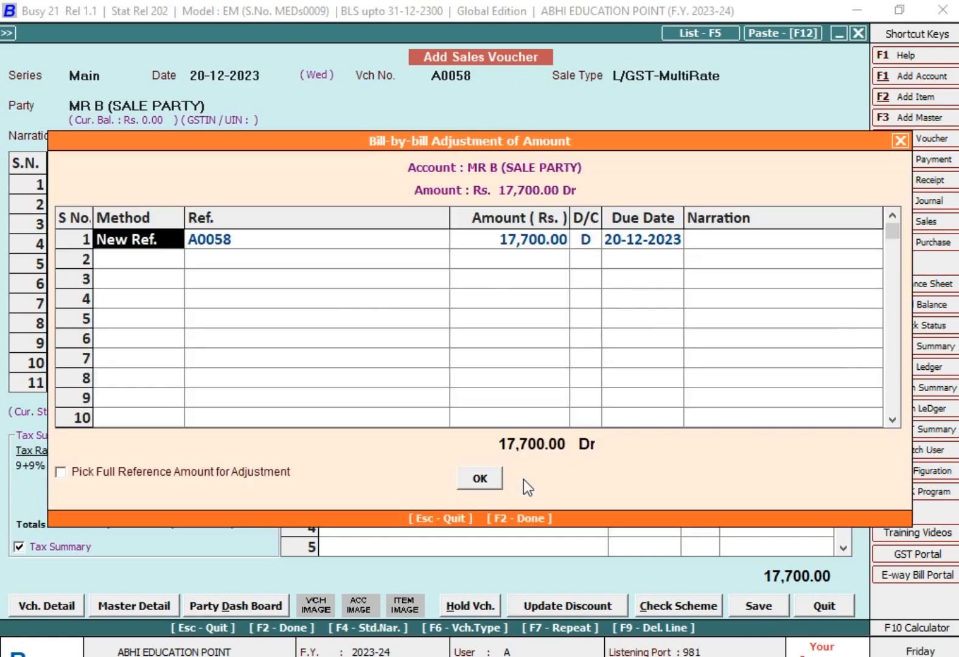
key("Return")
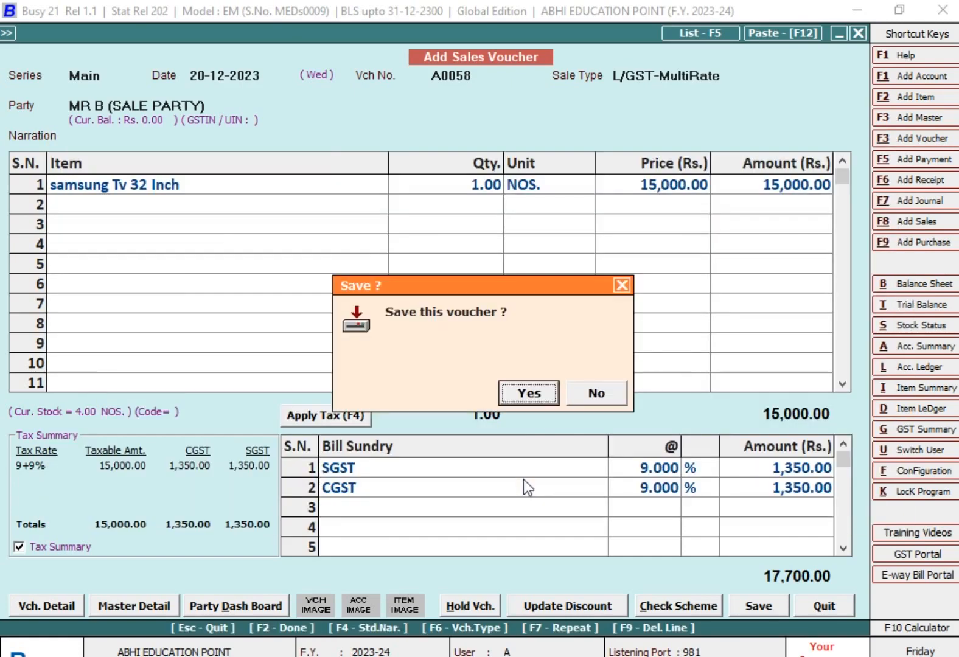
key("Return")
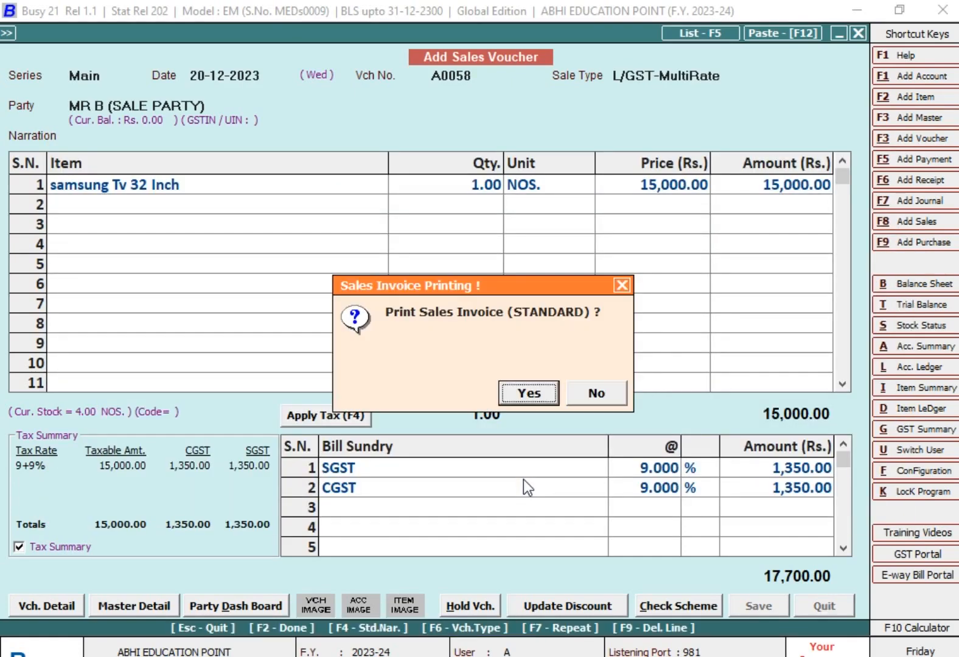
Step: Skip printing the sales invoice and leave the sales voucher entry
key("Escape")
key("Escape")
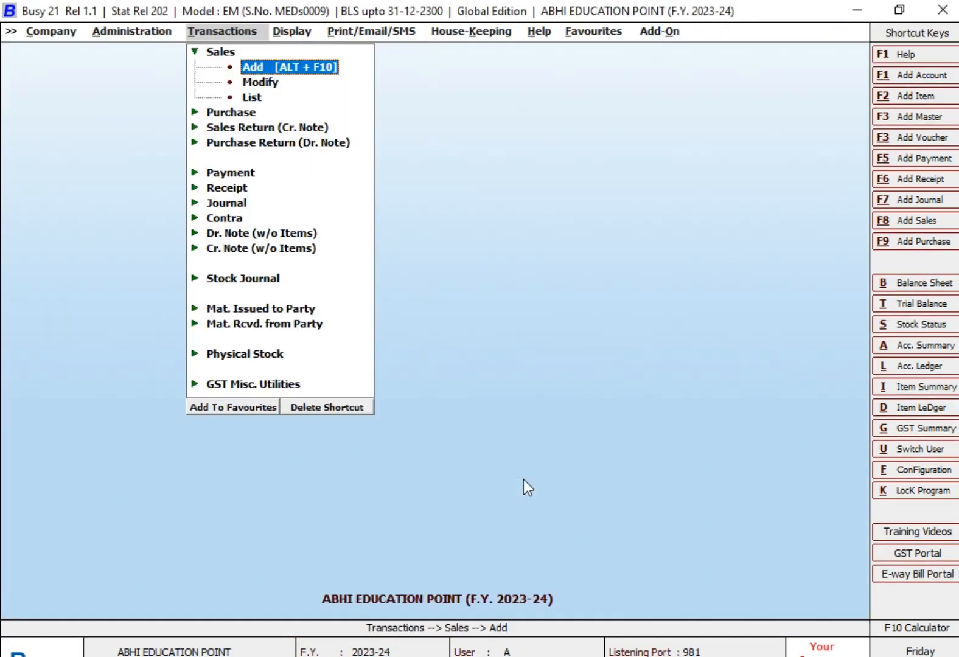
Step: Open the Item Serial No. Stock report from the Sr. No.-wise Reports for one item
key("Left")
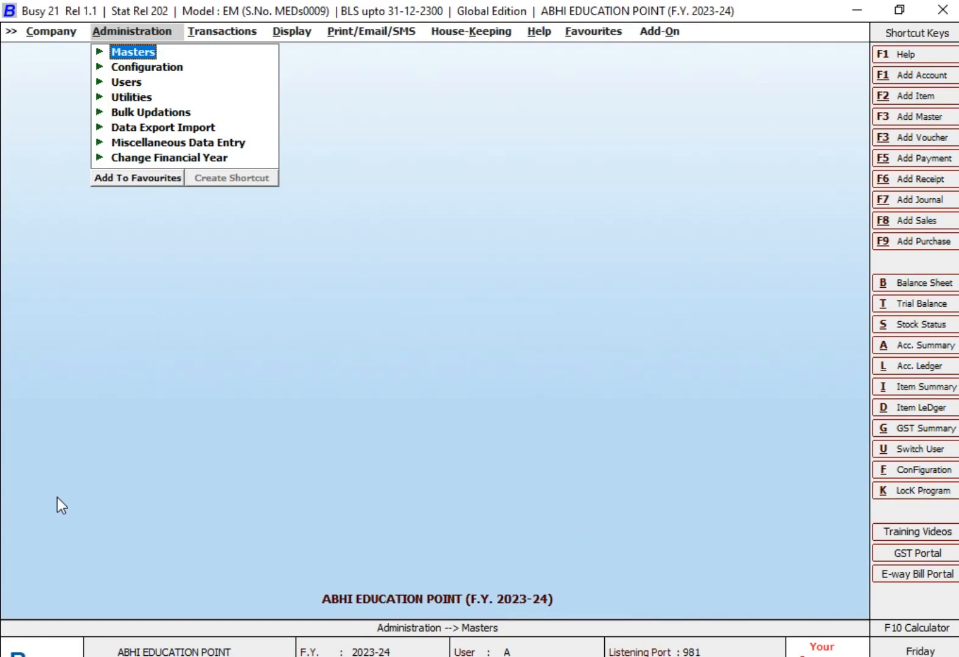
key("Right")
key("Right")
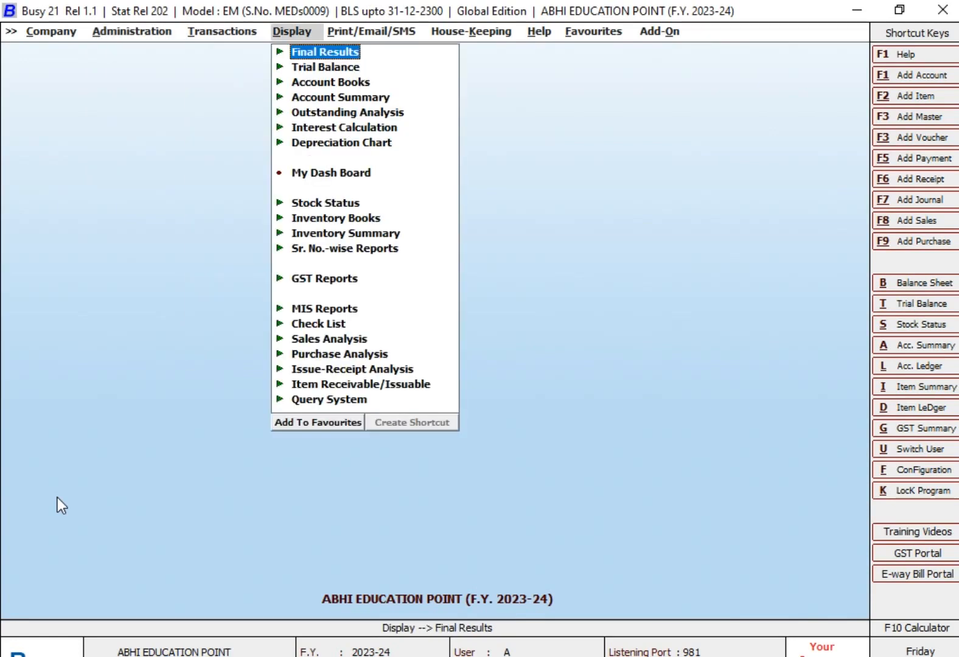
key("Down")
key("Down")
key("Down")
key("Down")
key("Down")
key("Down")
key("Down")
key("Down")
key("Down")
key("Down")
key("Down")
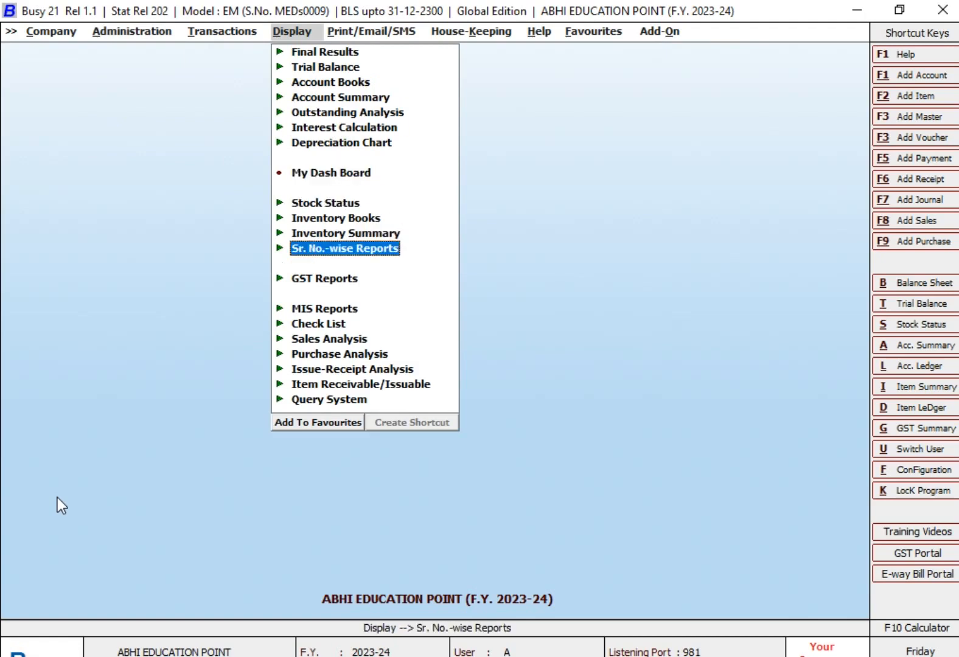
key("Return")
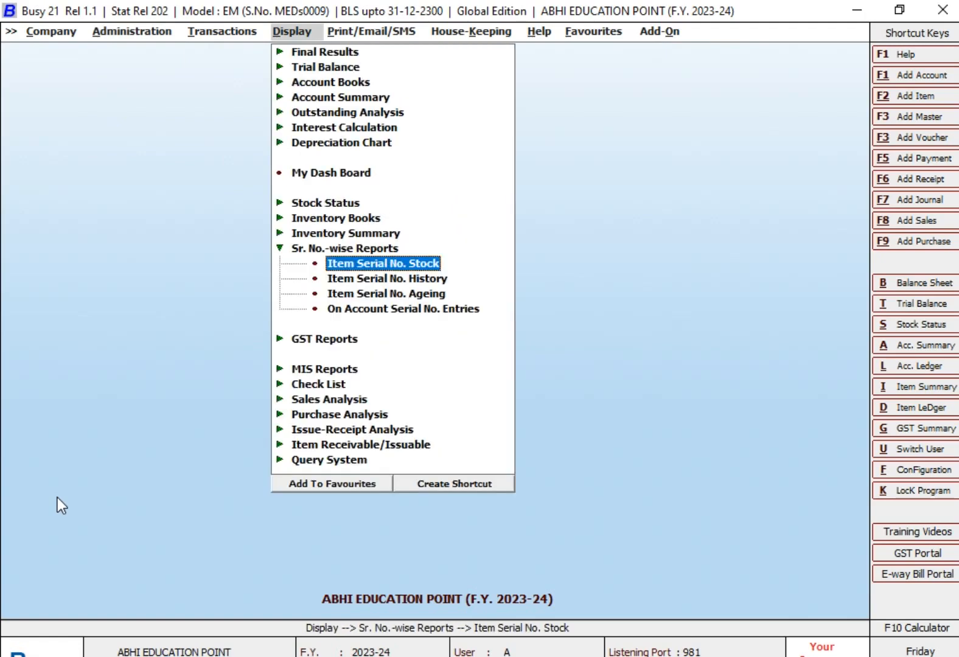
key("Return")
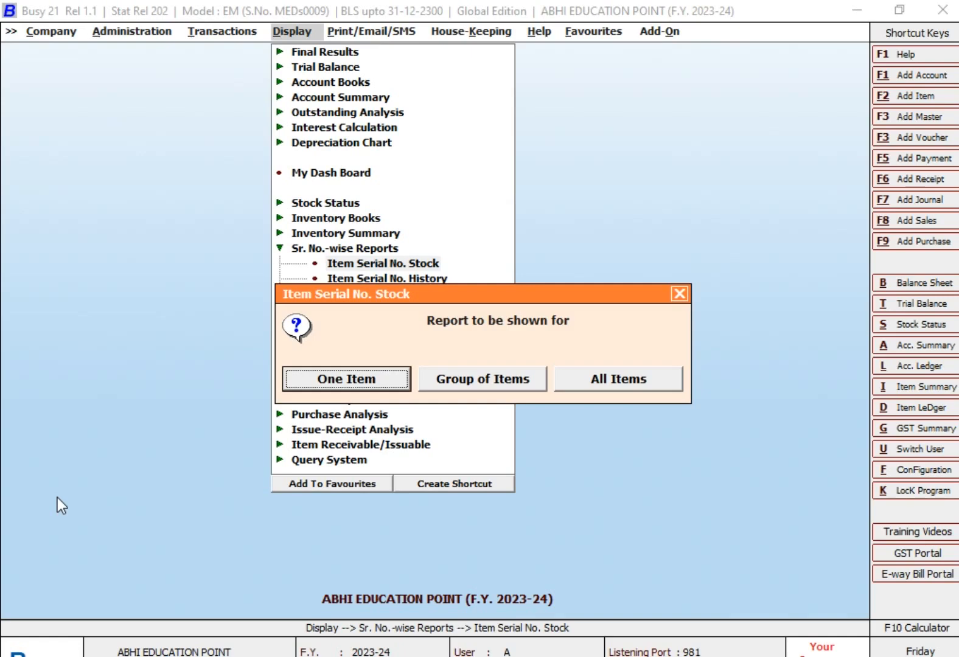
key("Return")
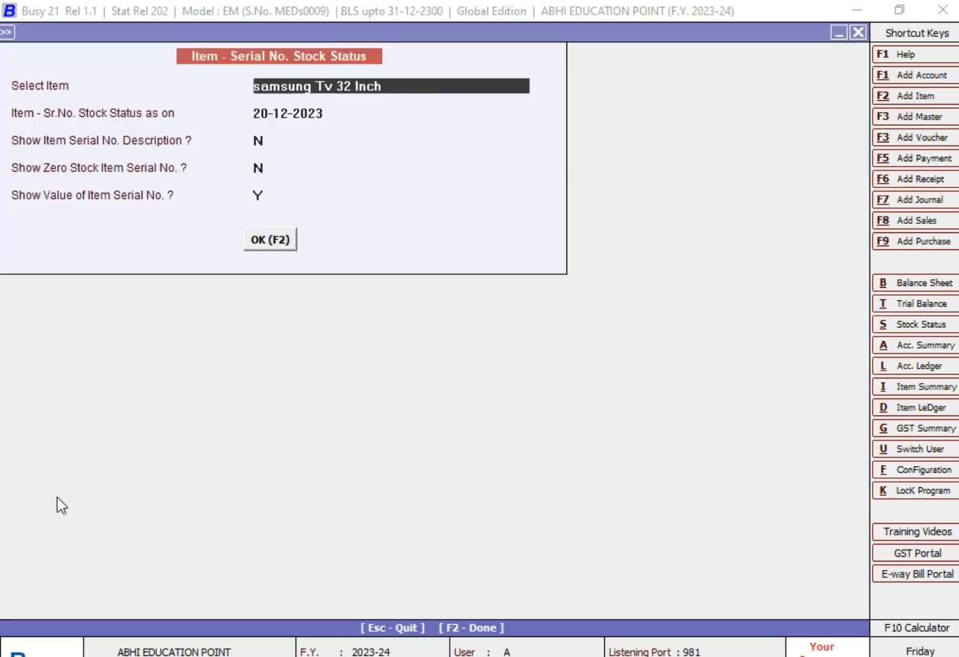
Step: Generate the serial number stock status for samsung Tv 32 Inch as on 31-12-2023, keeping the default display options
type("SA")
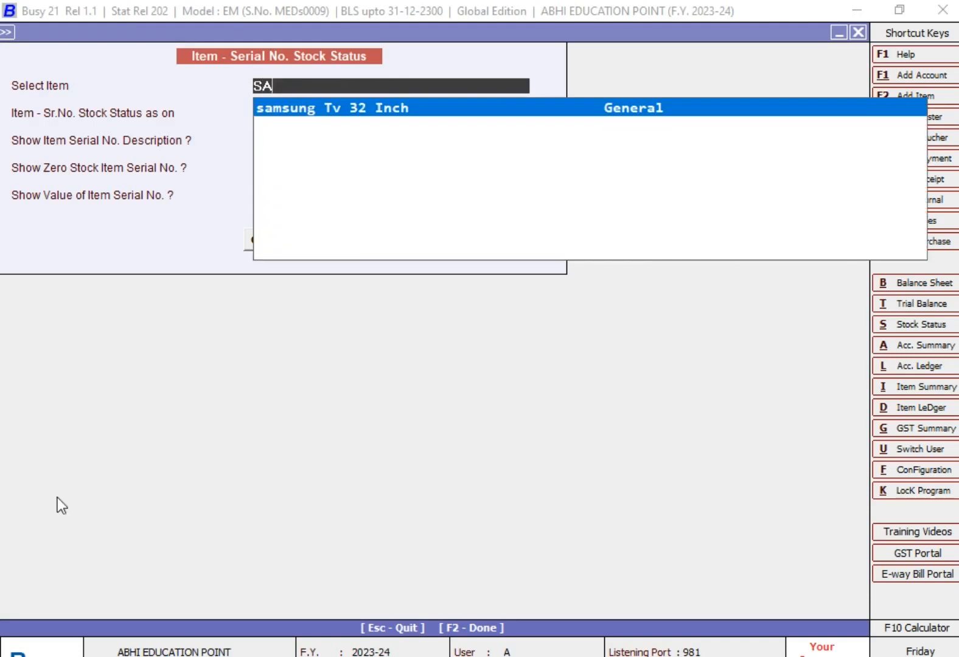
key("Return")
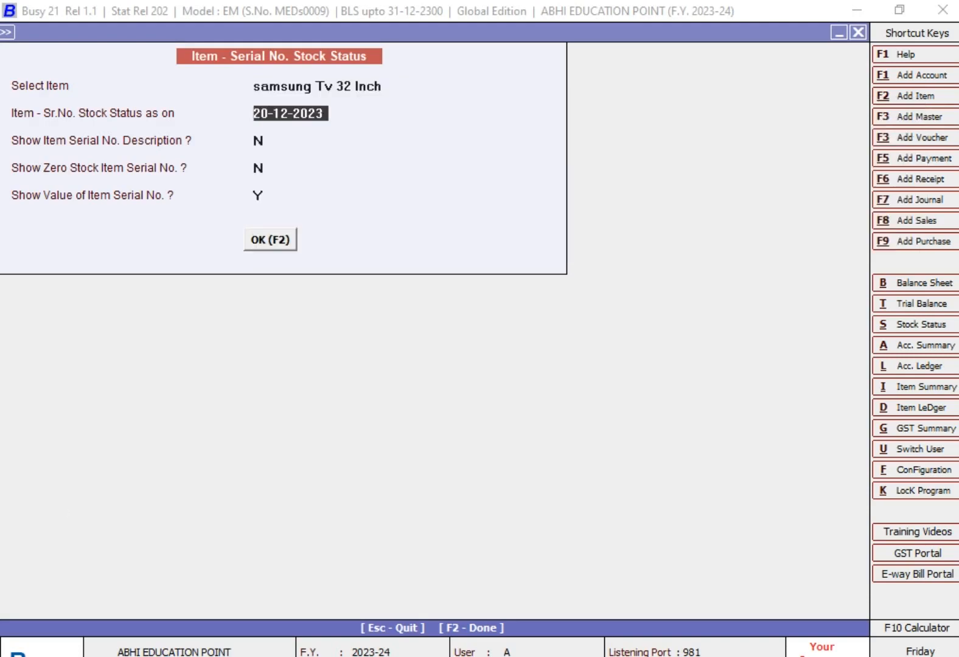
type("31-12")
key("Return")
key("Return")
key("Return")
key("Return")
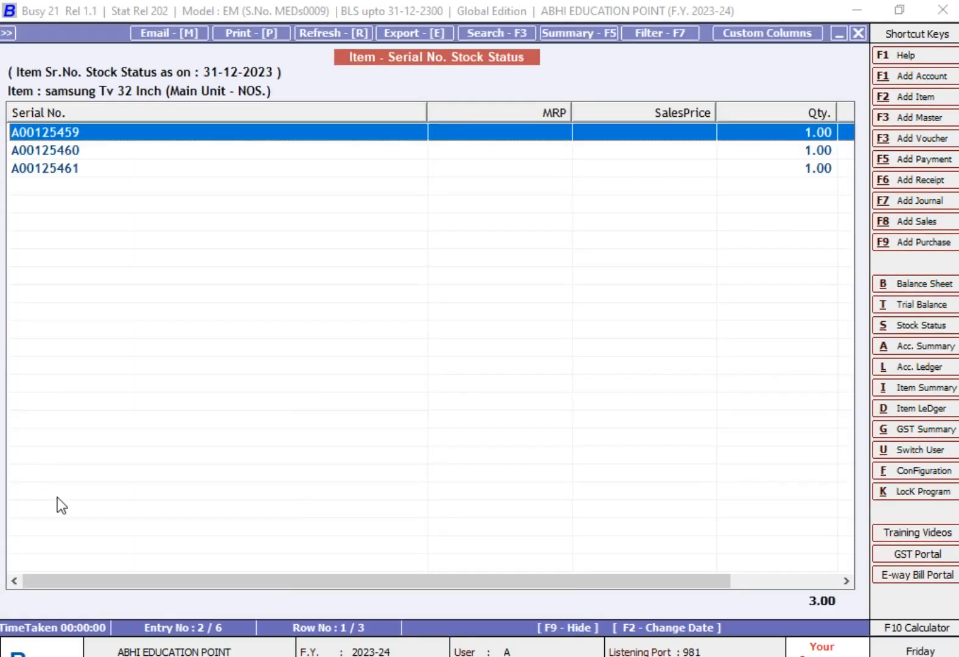
Step: Examine the serial numbers and quantities of the Samsung TVs still in stock after the sale
key("Down")
key("Down")
key("Up")
key("Up")
key("Down")
key("Down")
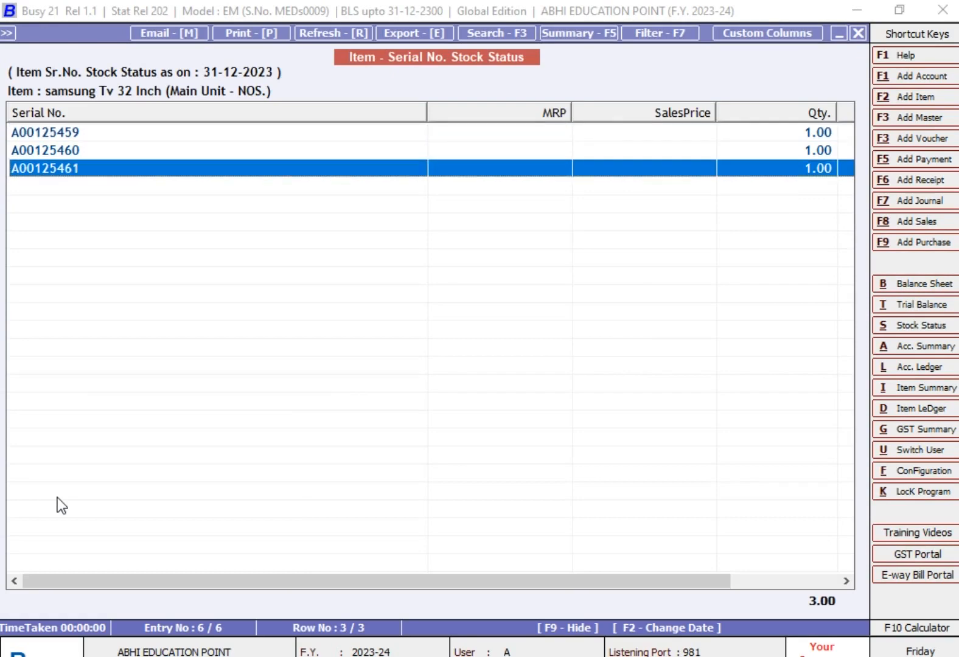
key("Up")
key("Up")
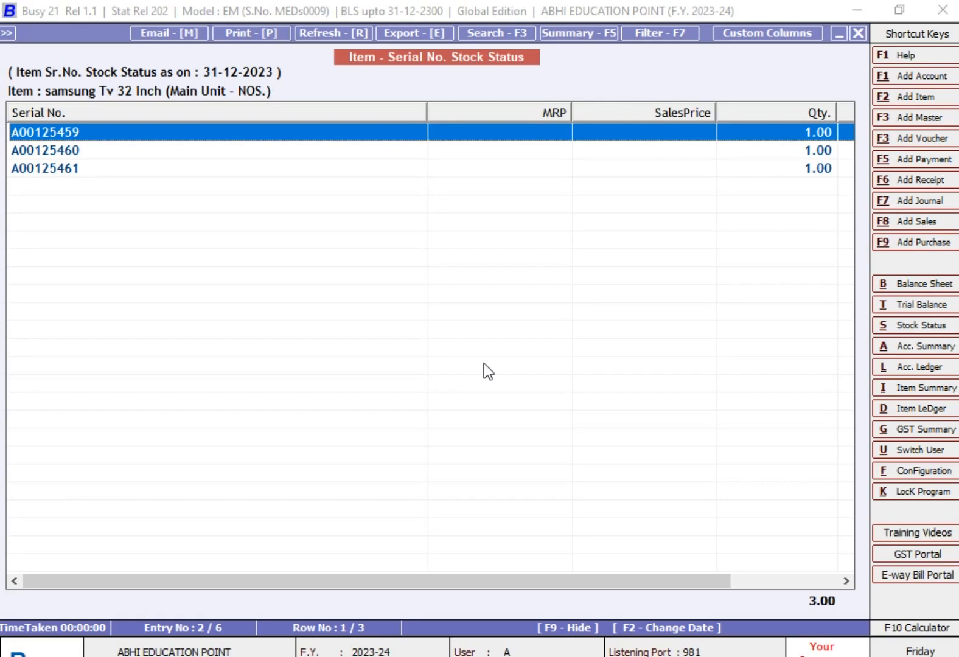
key("Down")
key("Down")
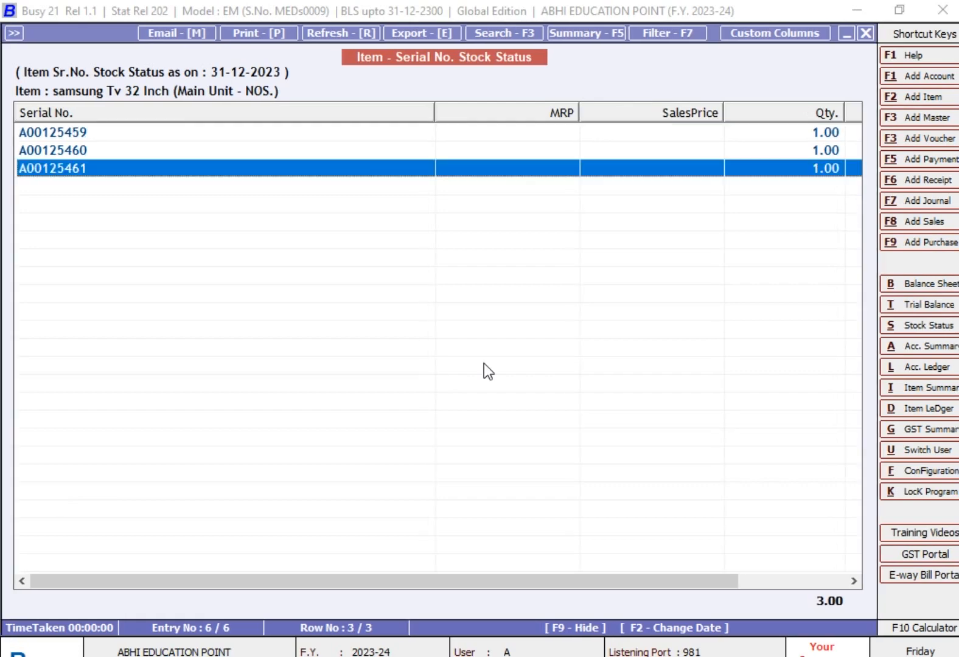
key("Up")
key("Up")
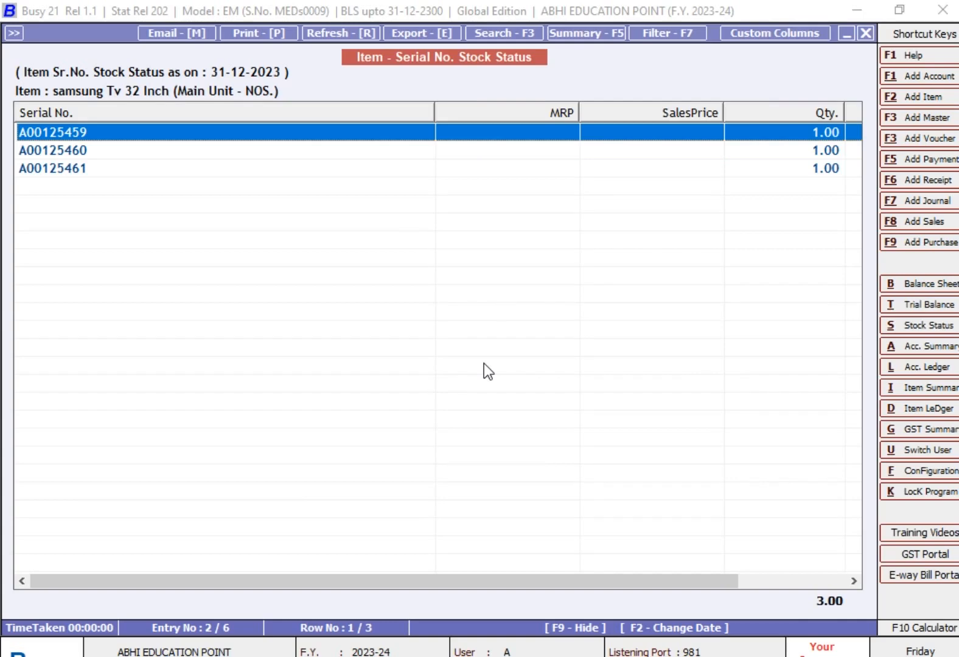
key("Down")
key("Down")
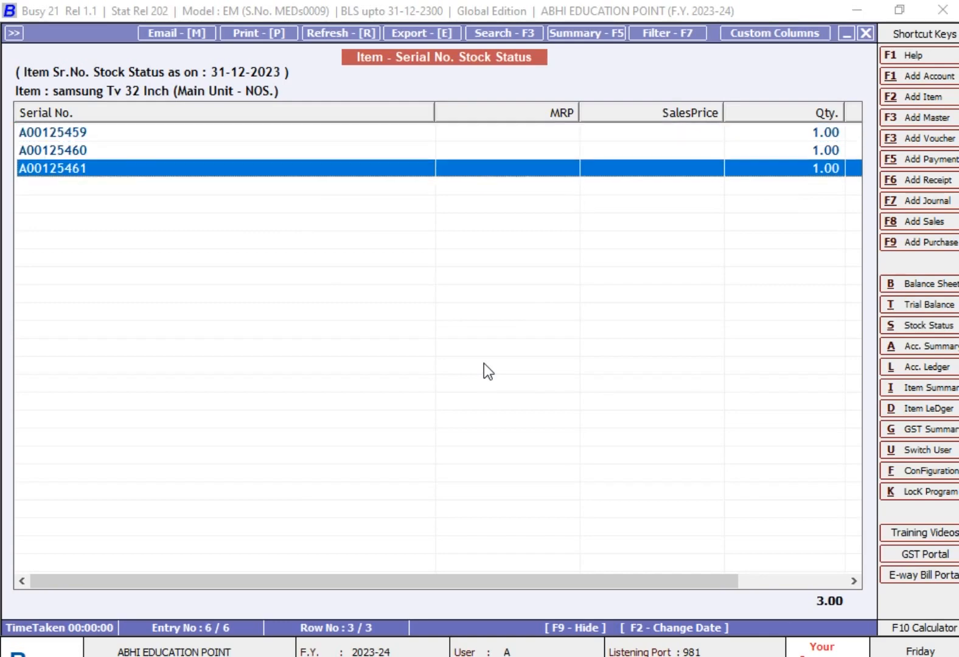
key("Up")
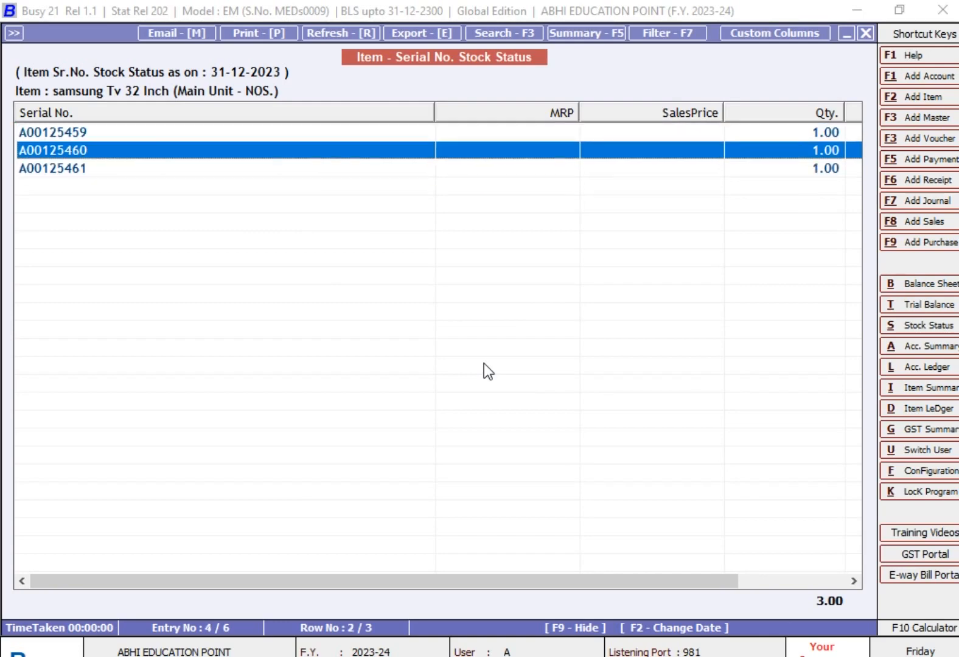